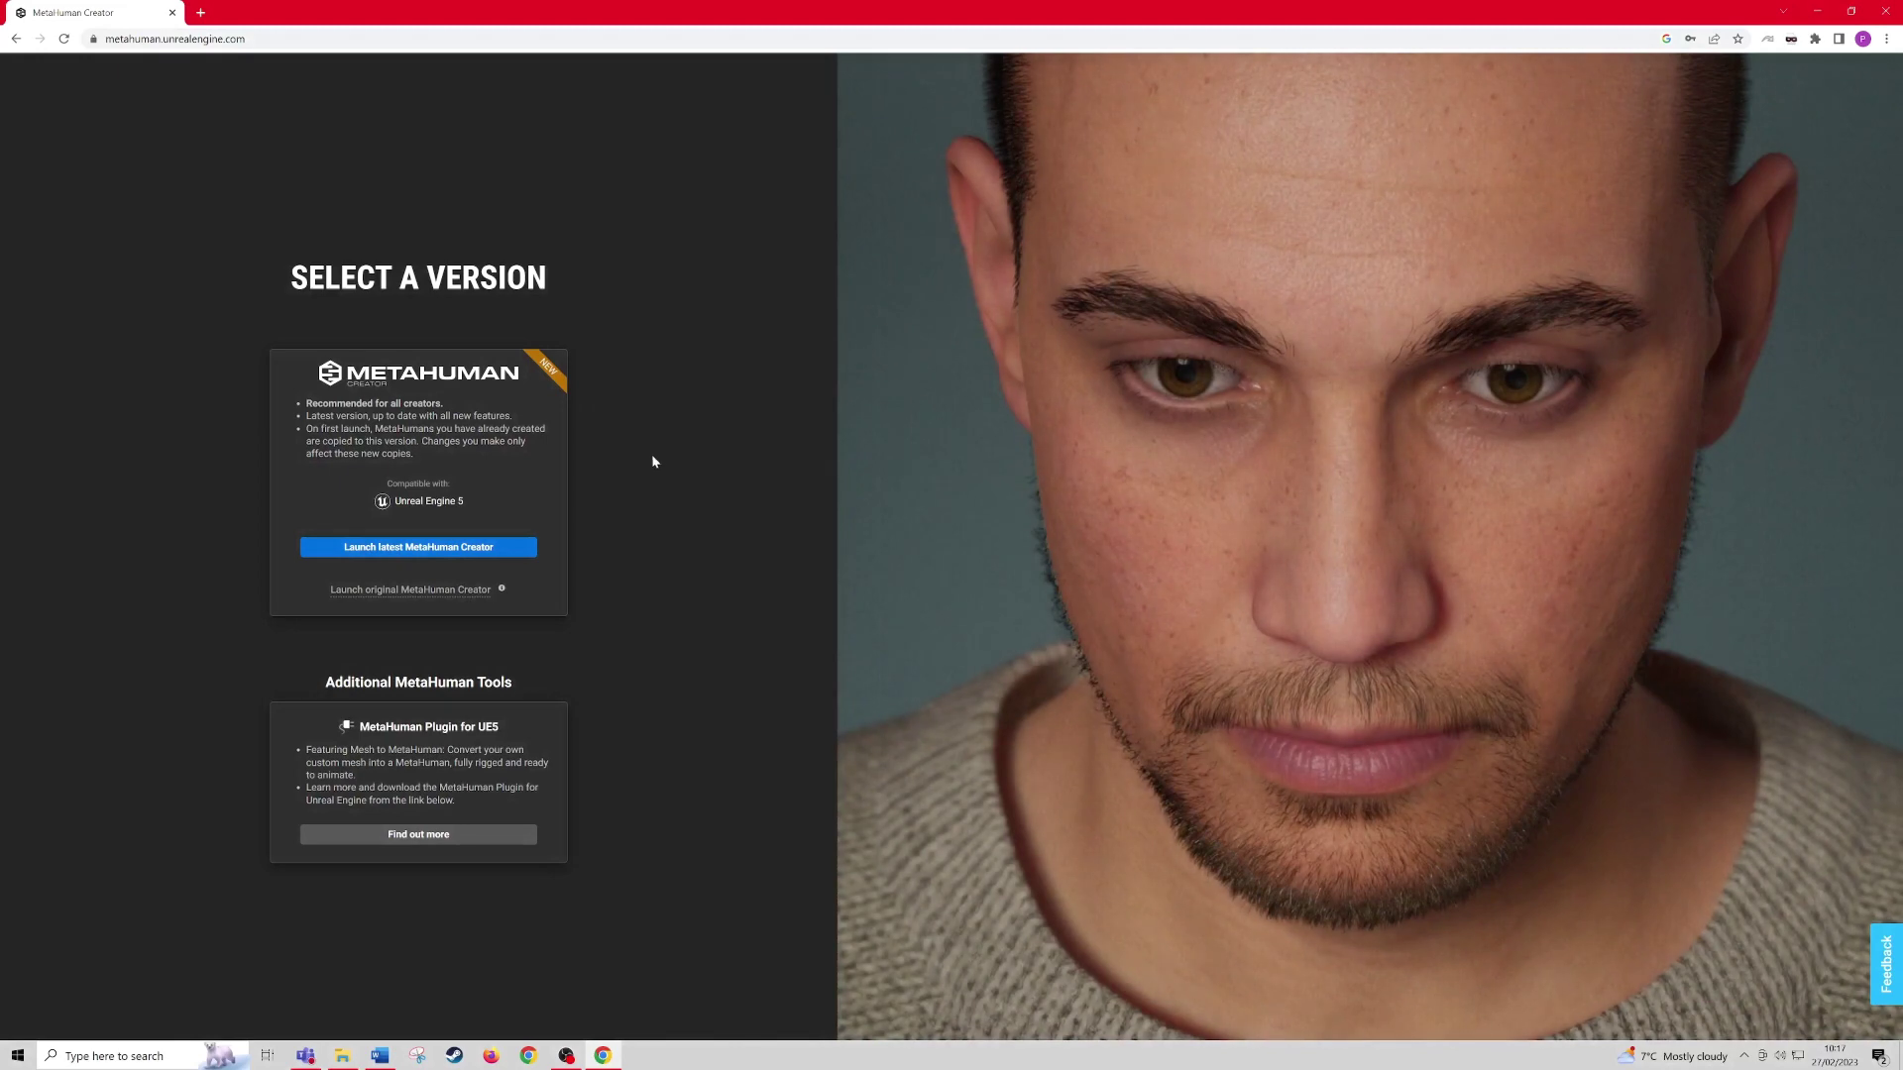
Step: Launch the latest MetaHuman Creator and create a new character from the Kellan preset
click(429, 550)
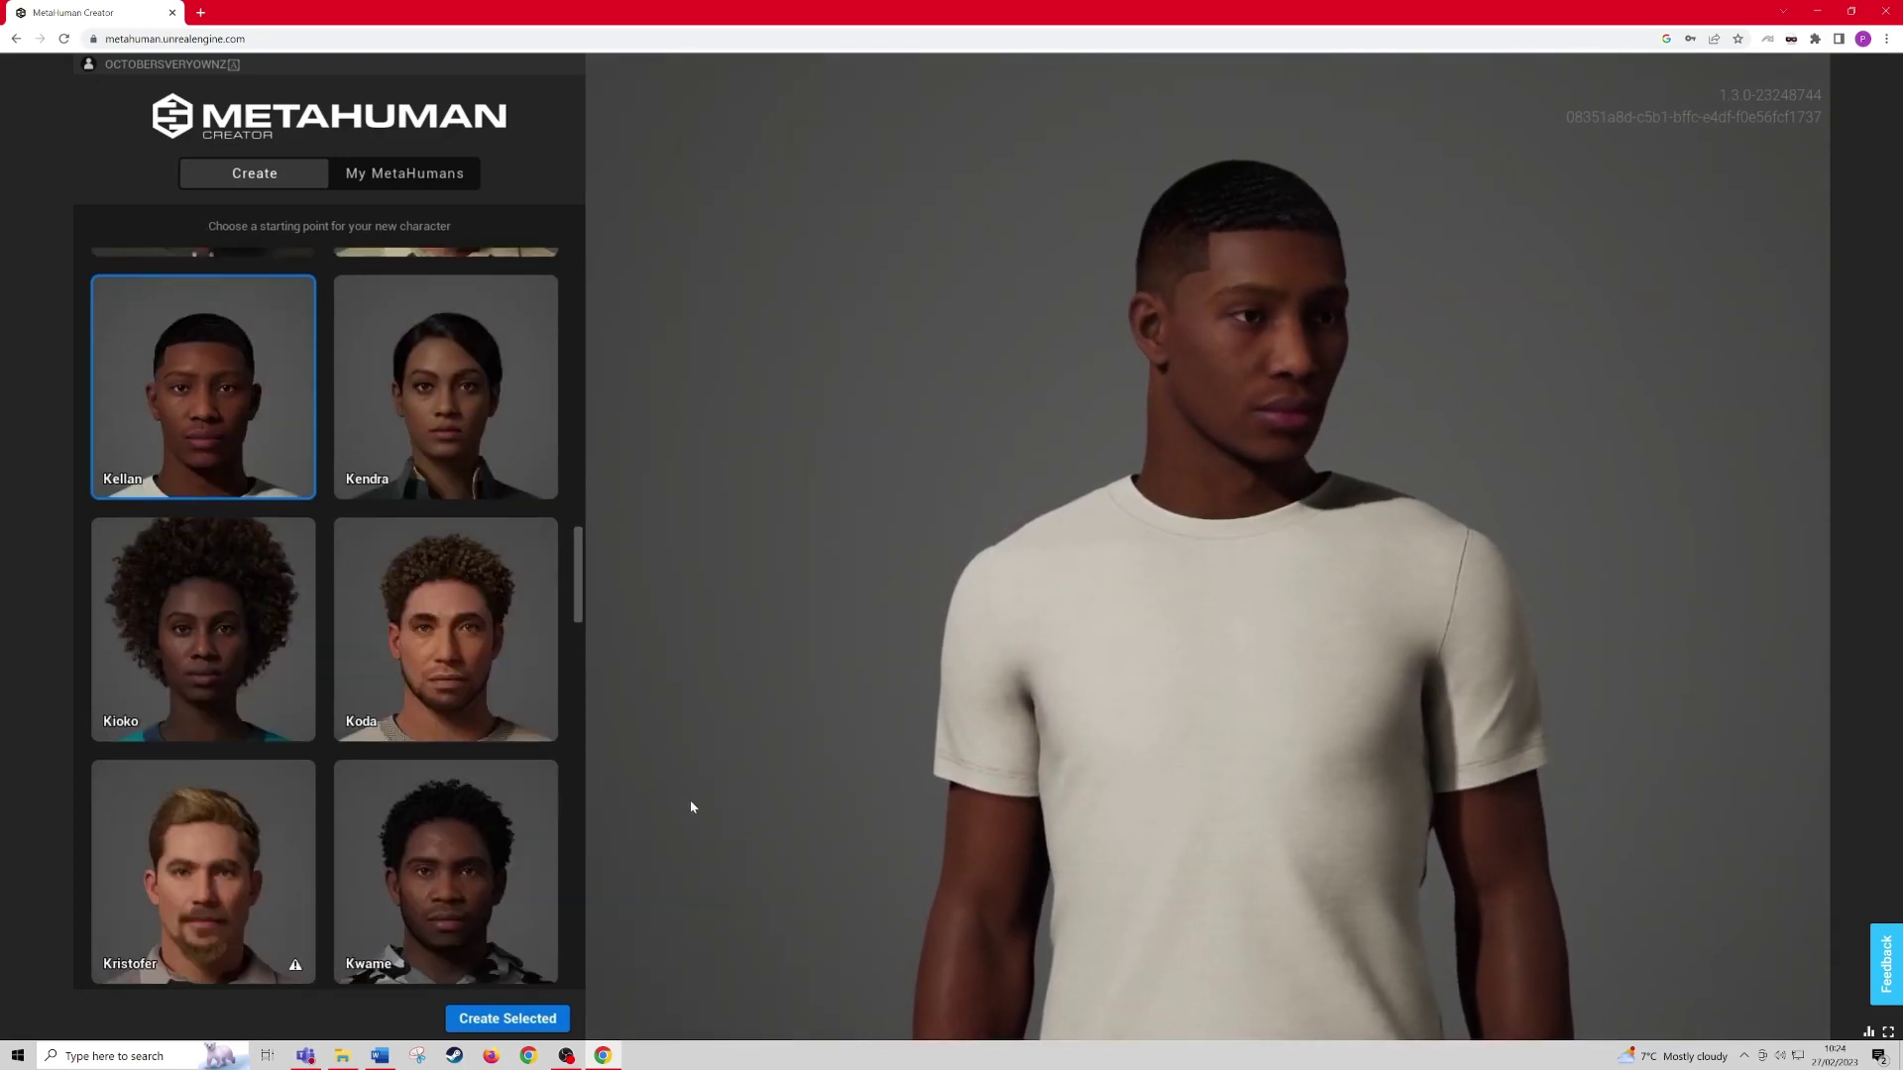
click(503, 1024)
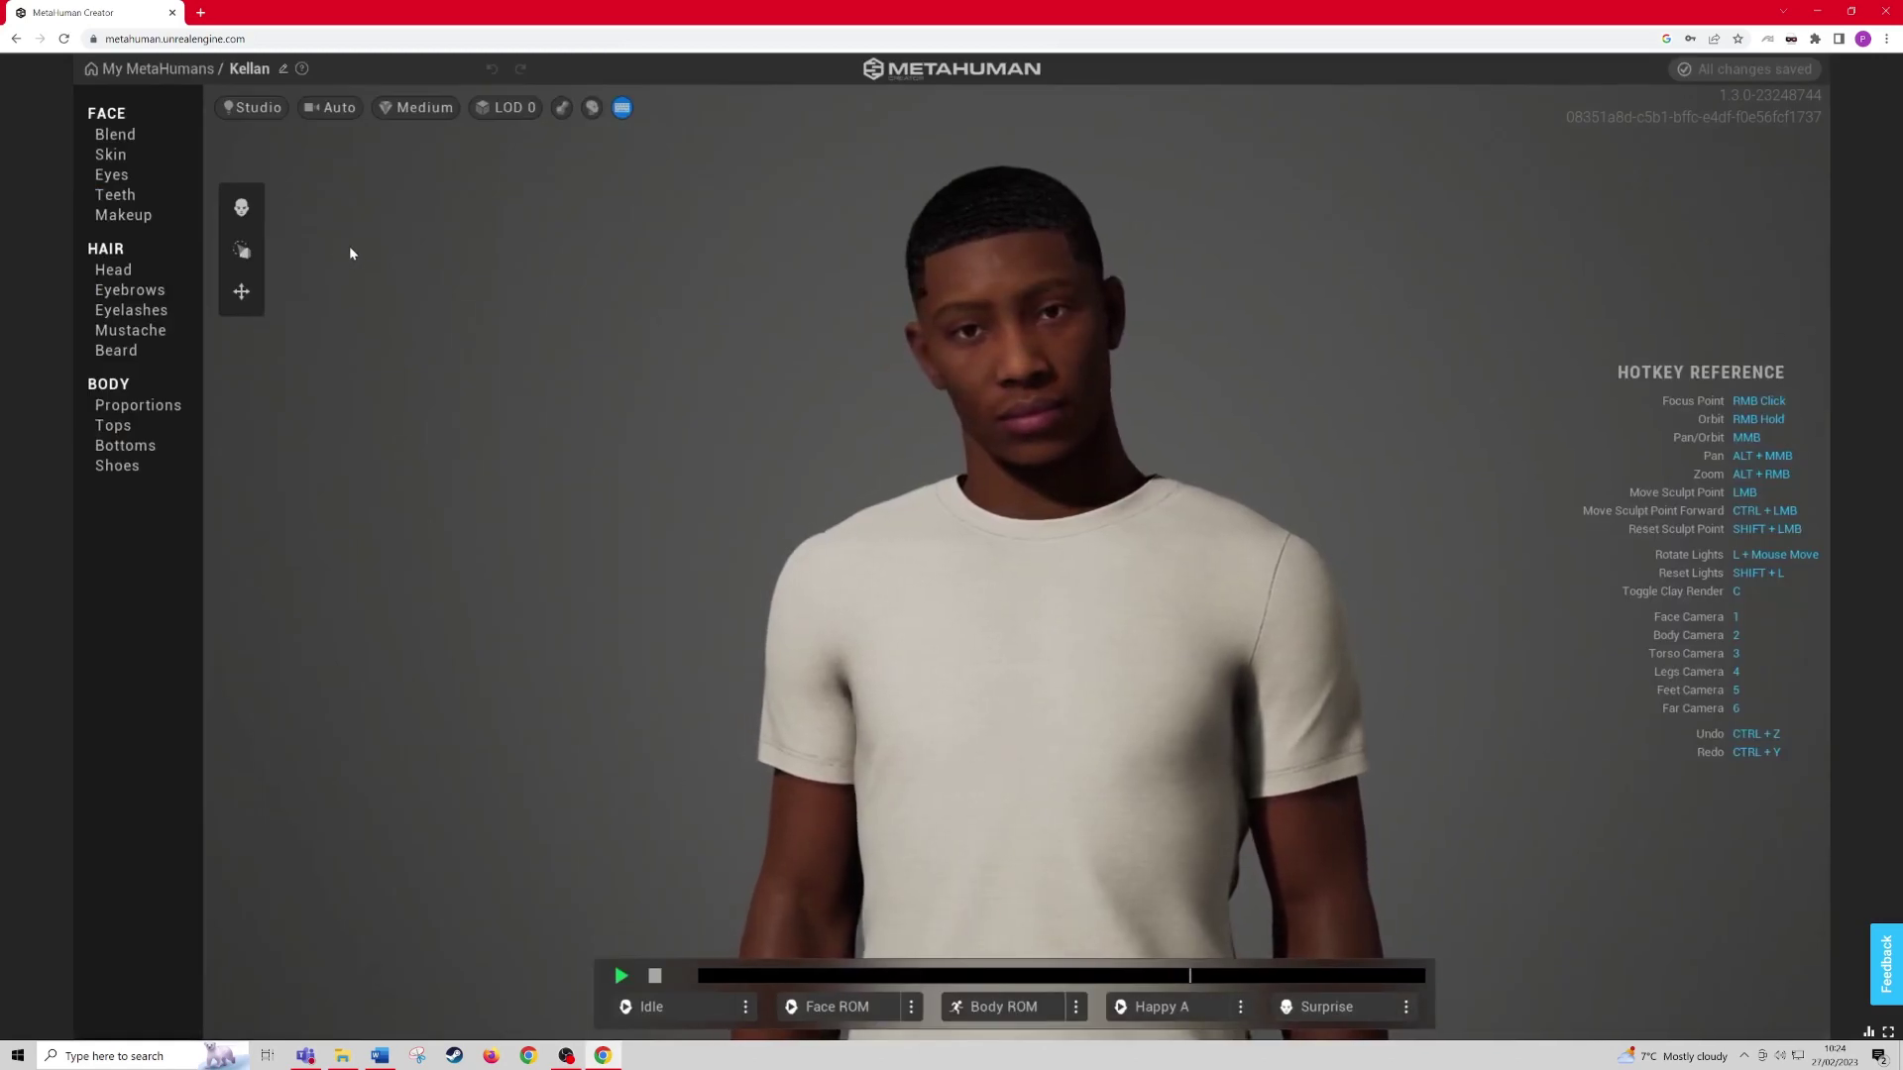
Step: Sculpt Kellan's face in the face camera view, reshaping the brow bridge, cheek, side of the face, nose and lips
click(241, 253)
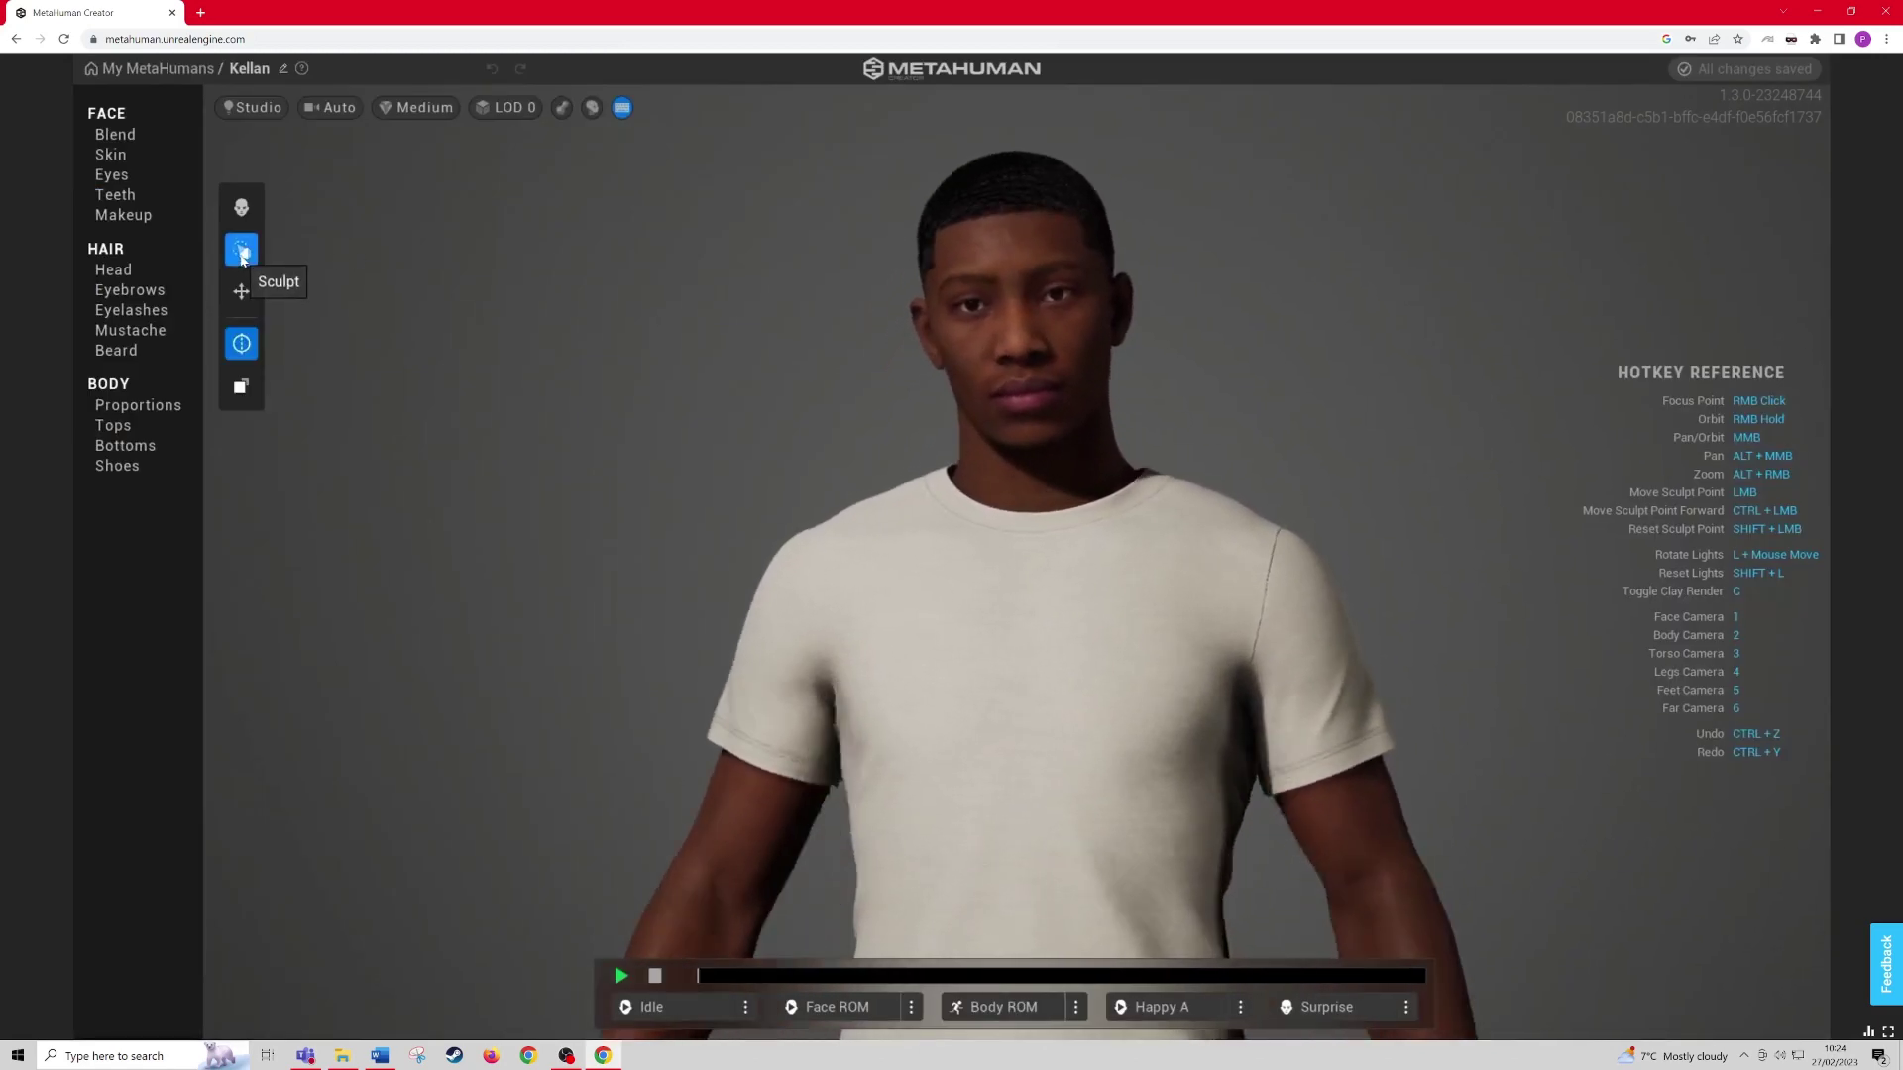
key(1)
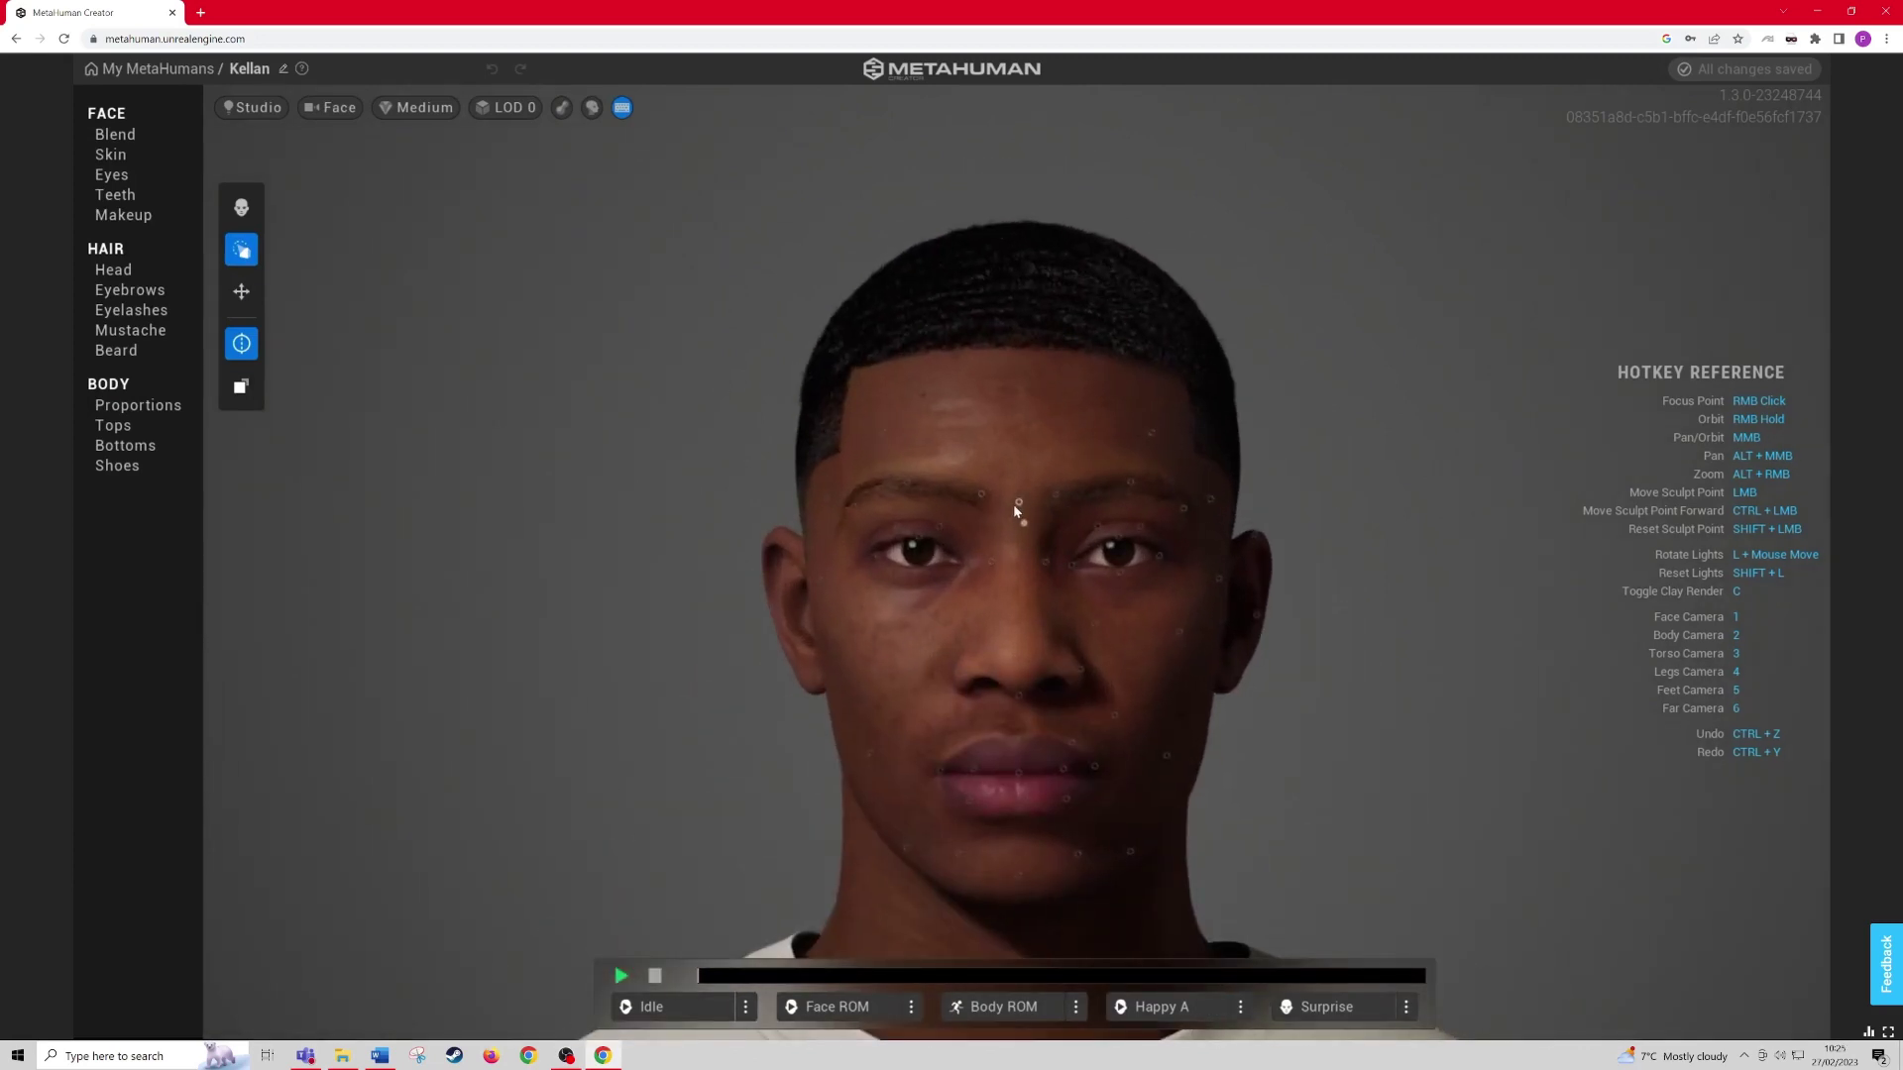
drag(1015, 506, 1033, 573)
drag(937, 627, 858, 703)
drag(815, 639, 819, 639)
drag(1029, 652, 1049, 555)
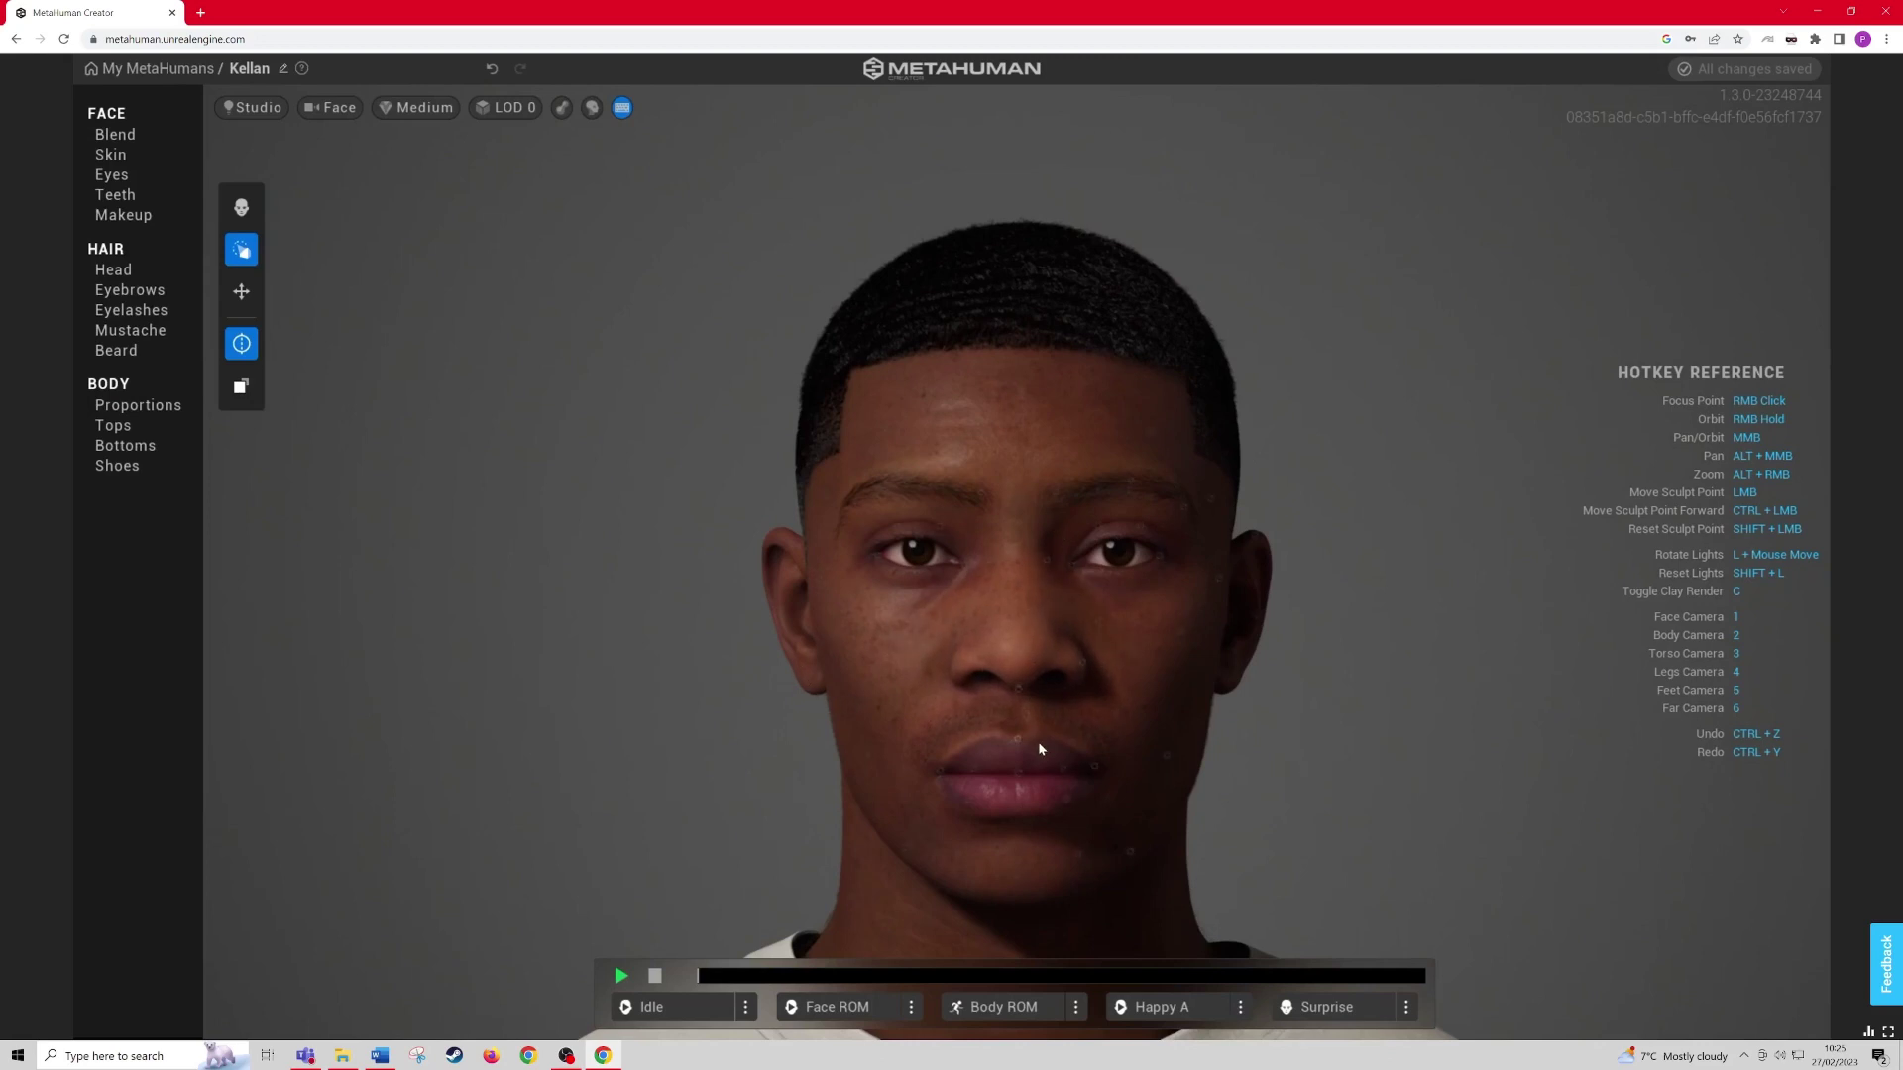
drag(1019, 744, 1186, 672)
drag(1019, 814, 1017, 882)
Step: Apply the last grey eye preset and choose a different head hairstyle for Kellan
click(111, 174)
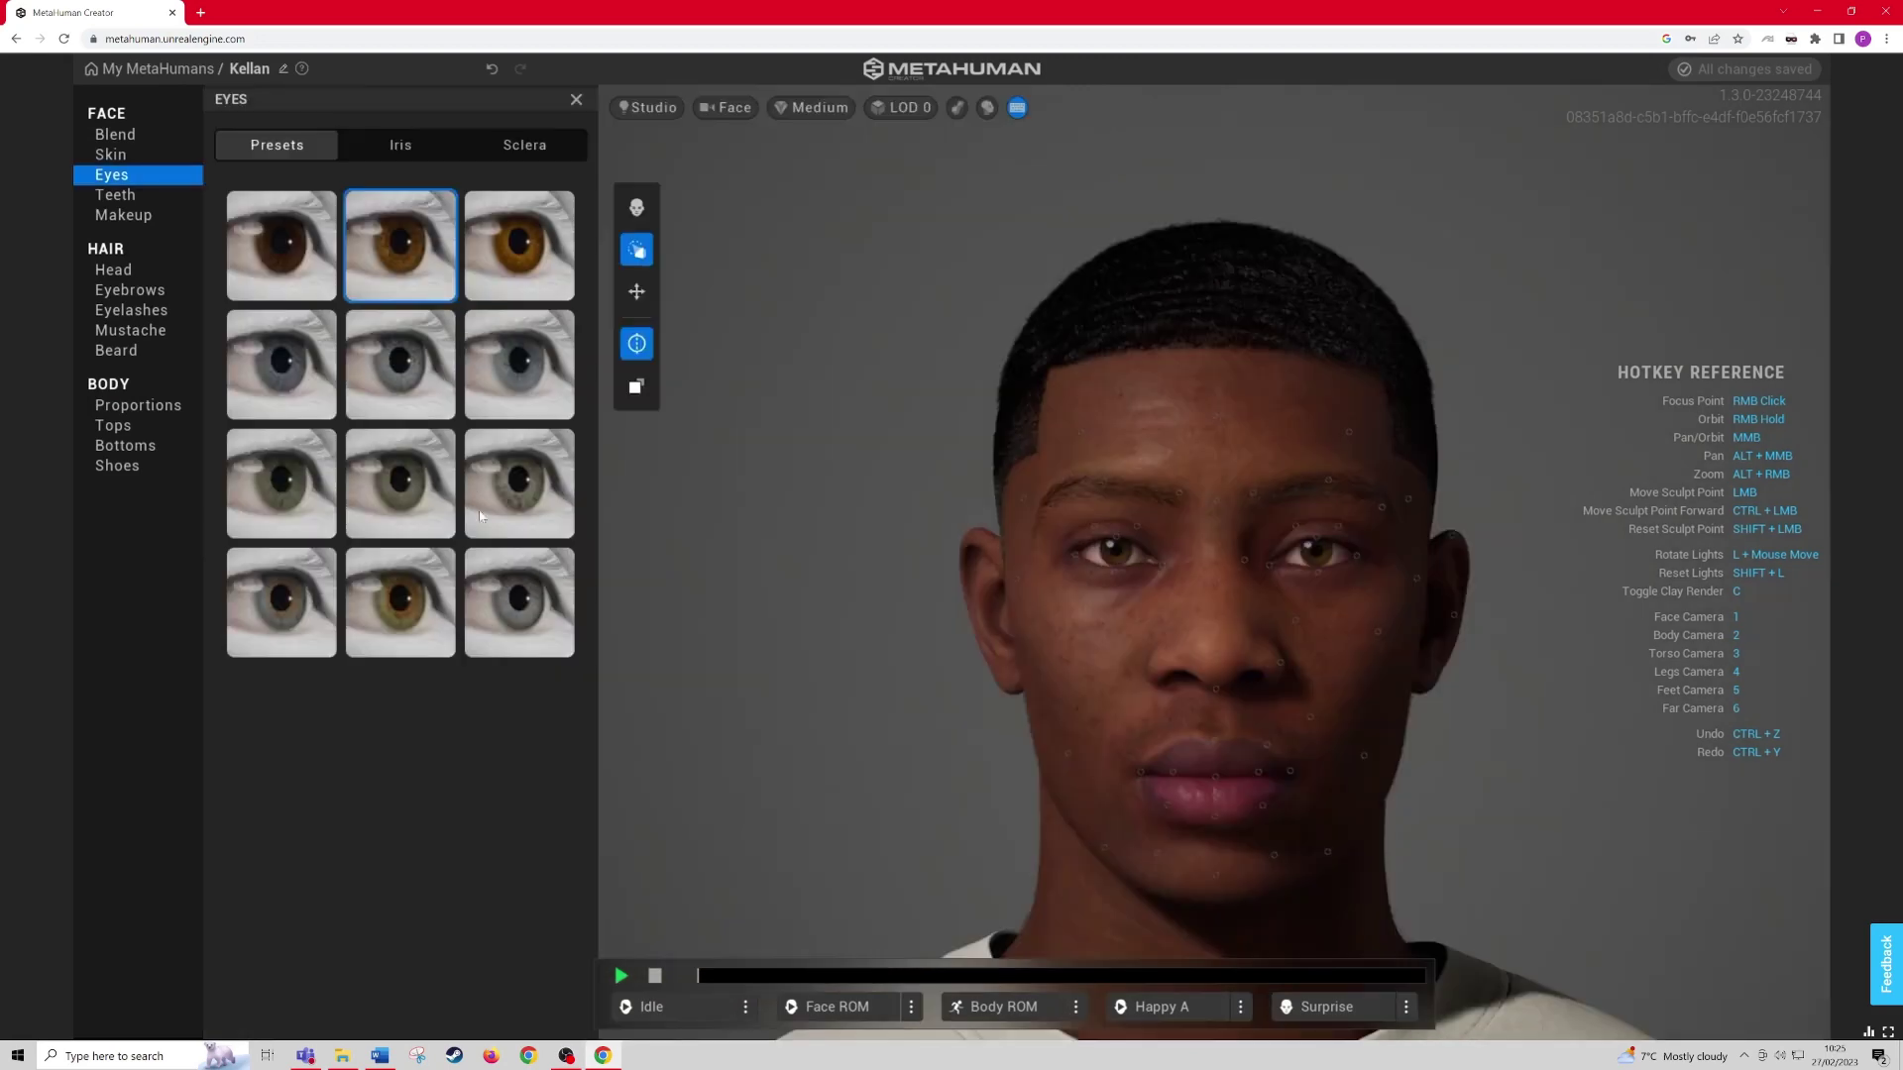
click(540, 631)
click(113, 269)
click(392, 646)
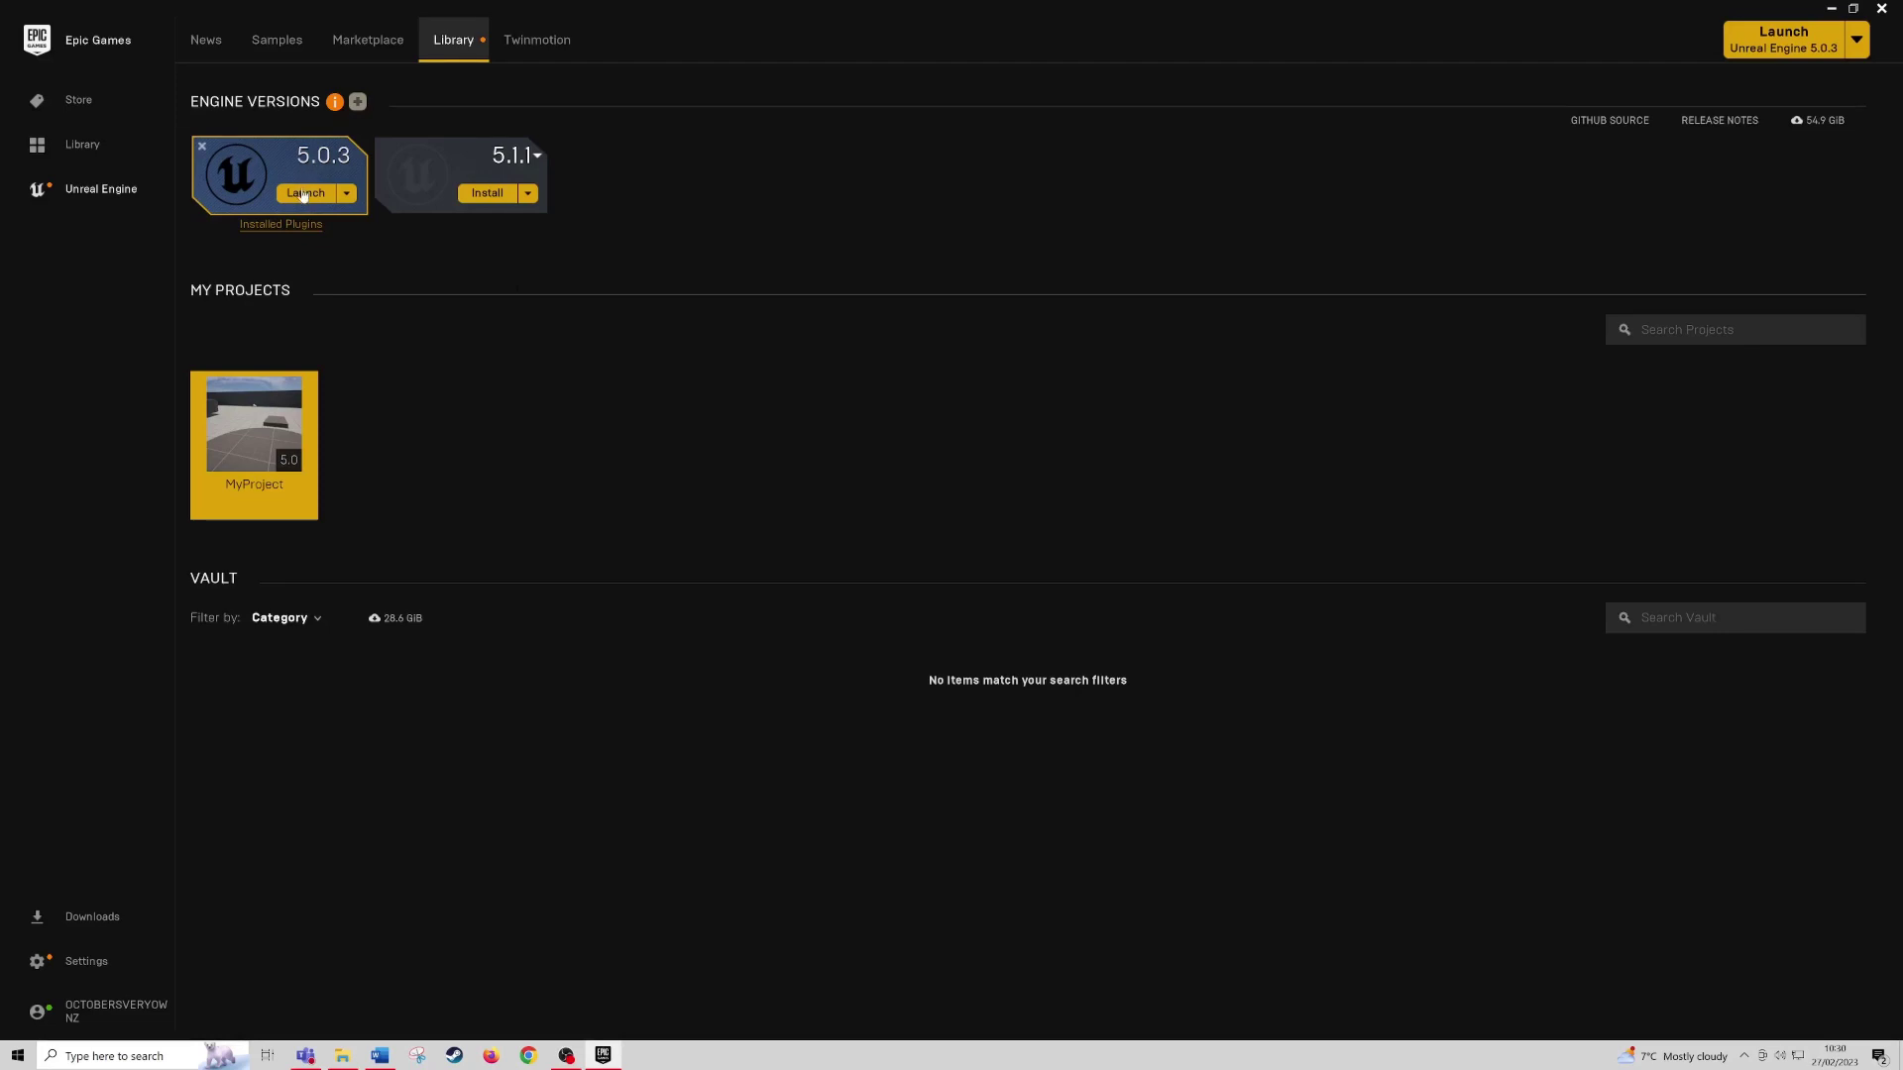
Step: Launch Unreal Engine 5.0.3 and create a Third Person games project named MyProject2
click(304, 194)
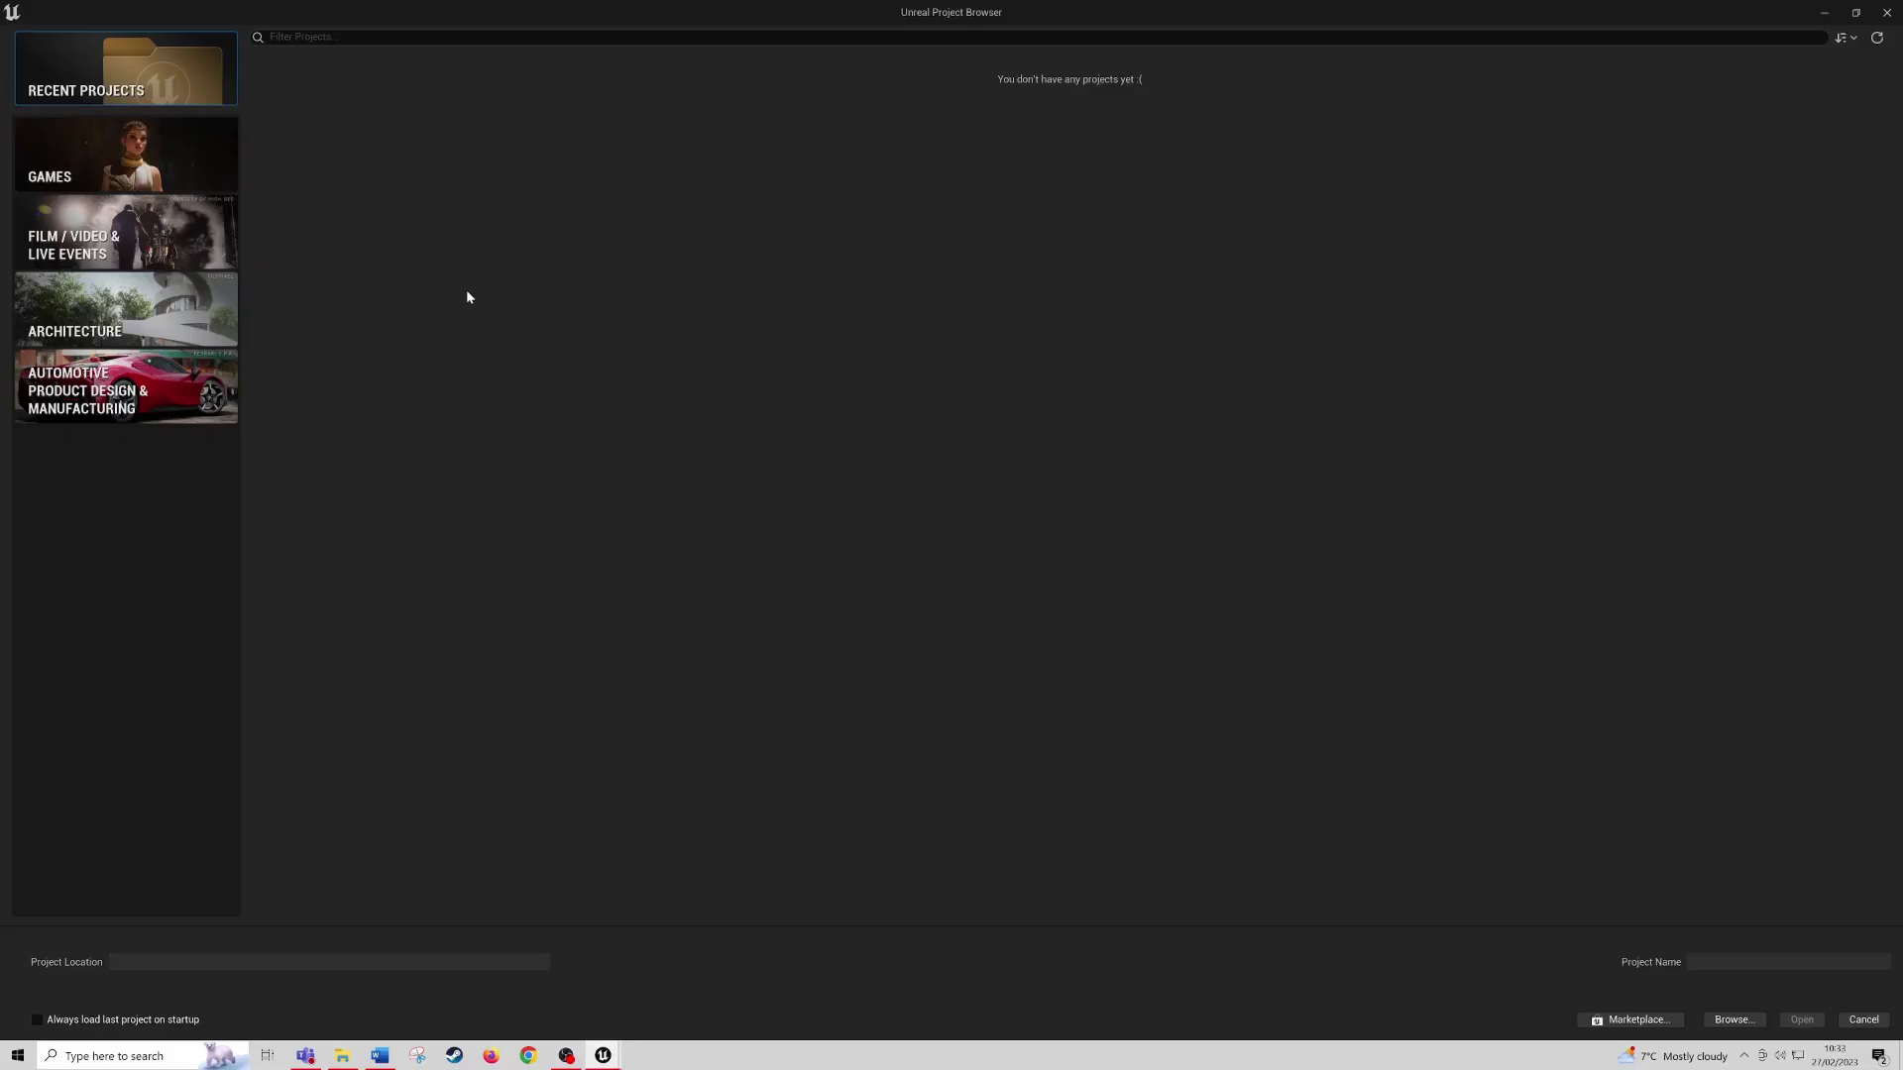
click(208, 164)
click(453, 84)
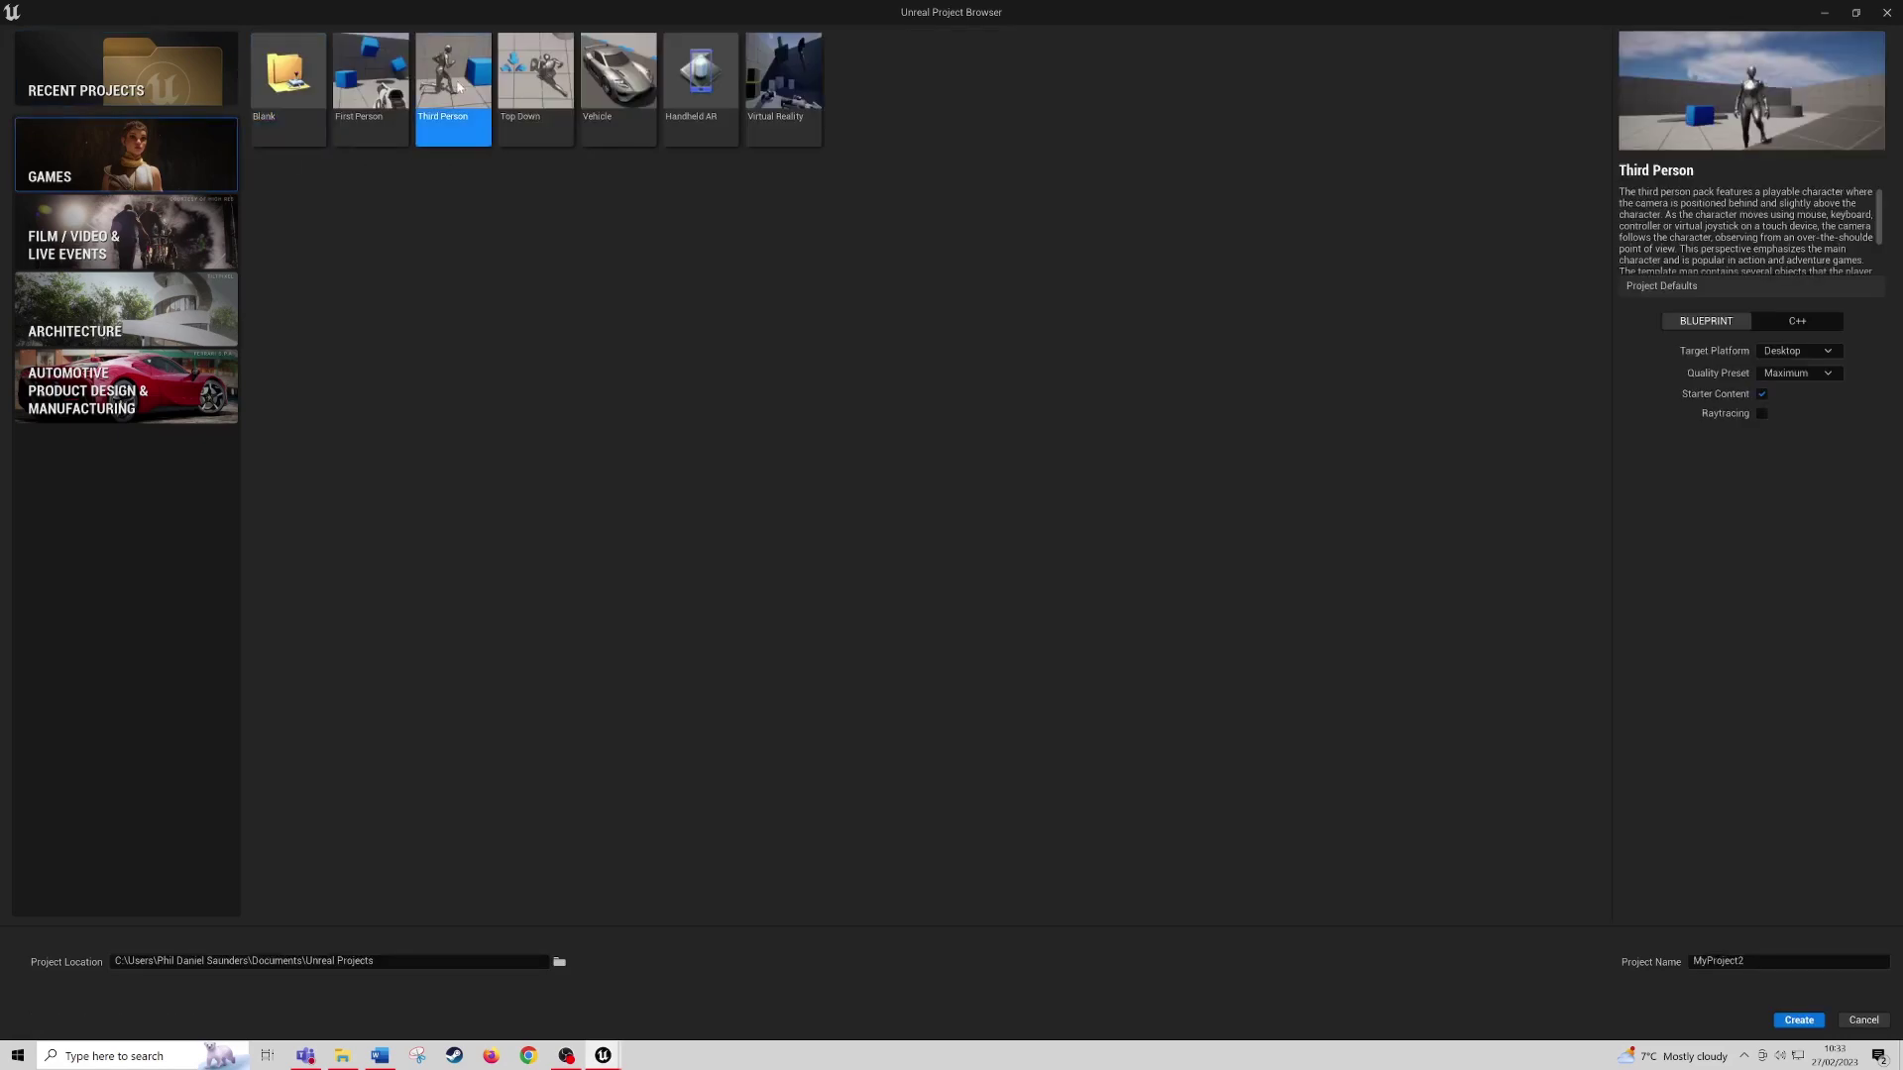
click(1798, 1019)
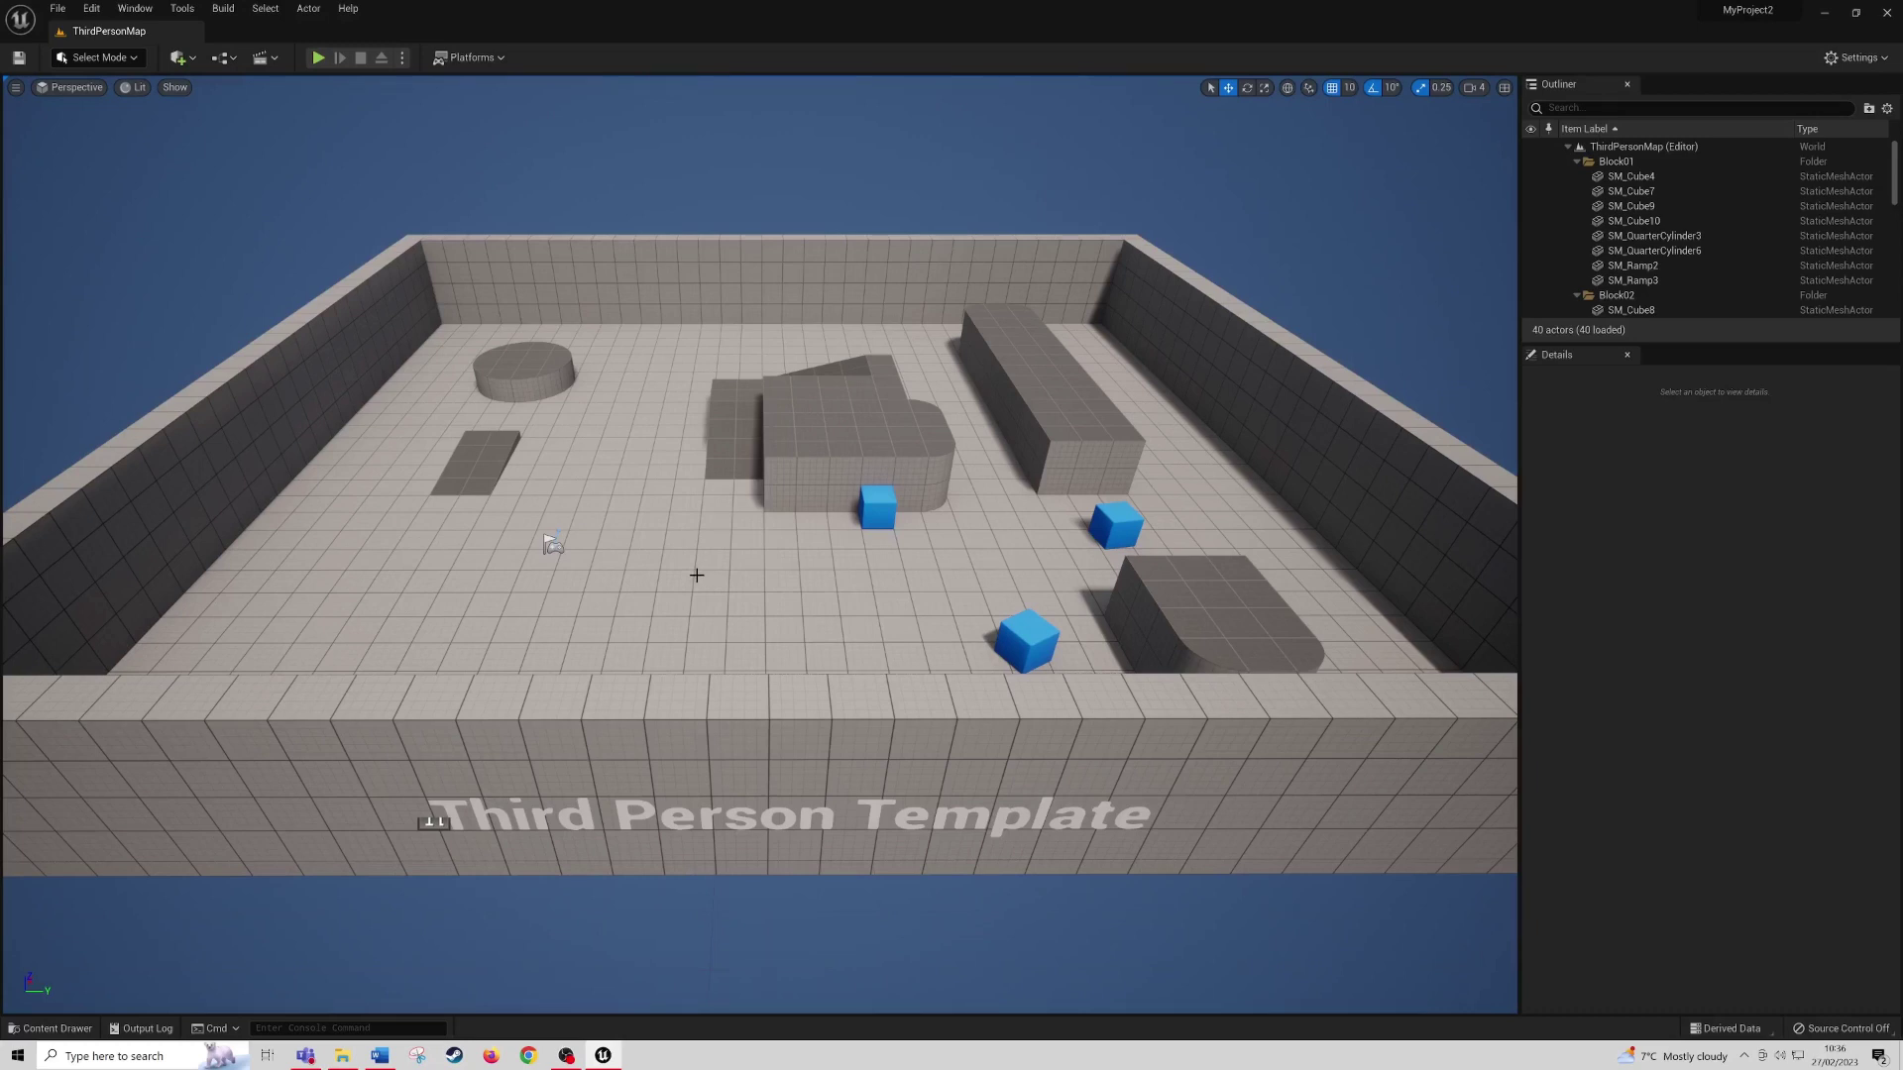
Step: Open Quixel Bridge and bring up the account options, including Sign Out
click(133, 10)
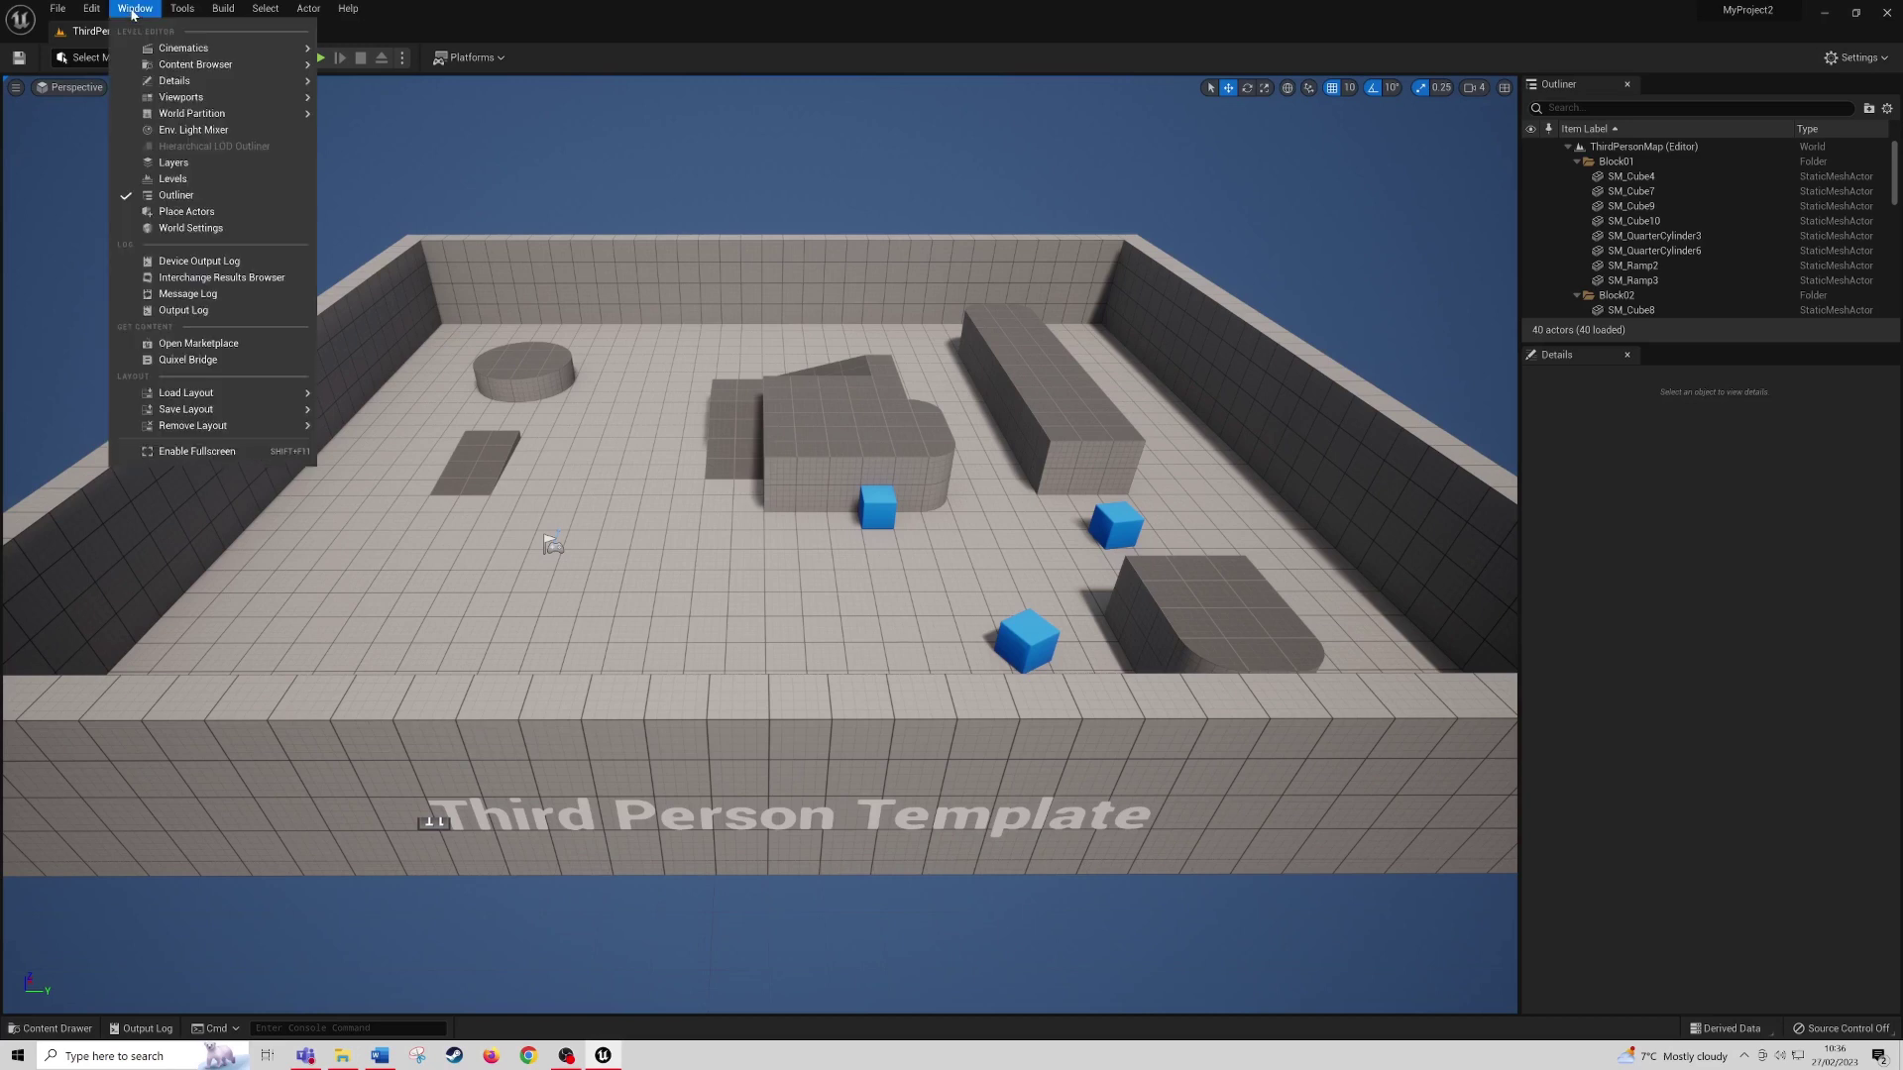
click(235, 363)
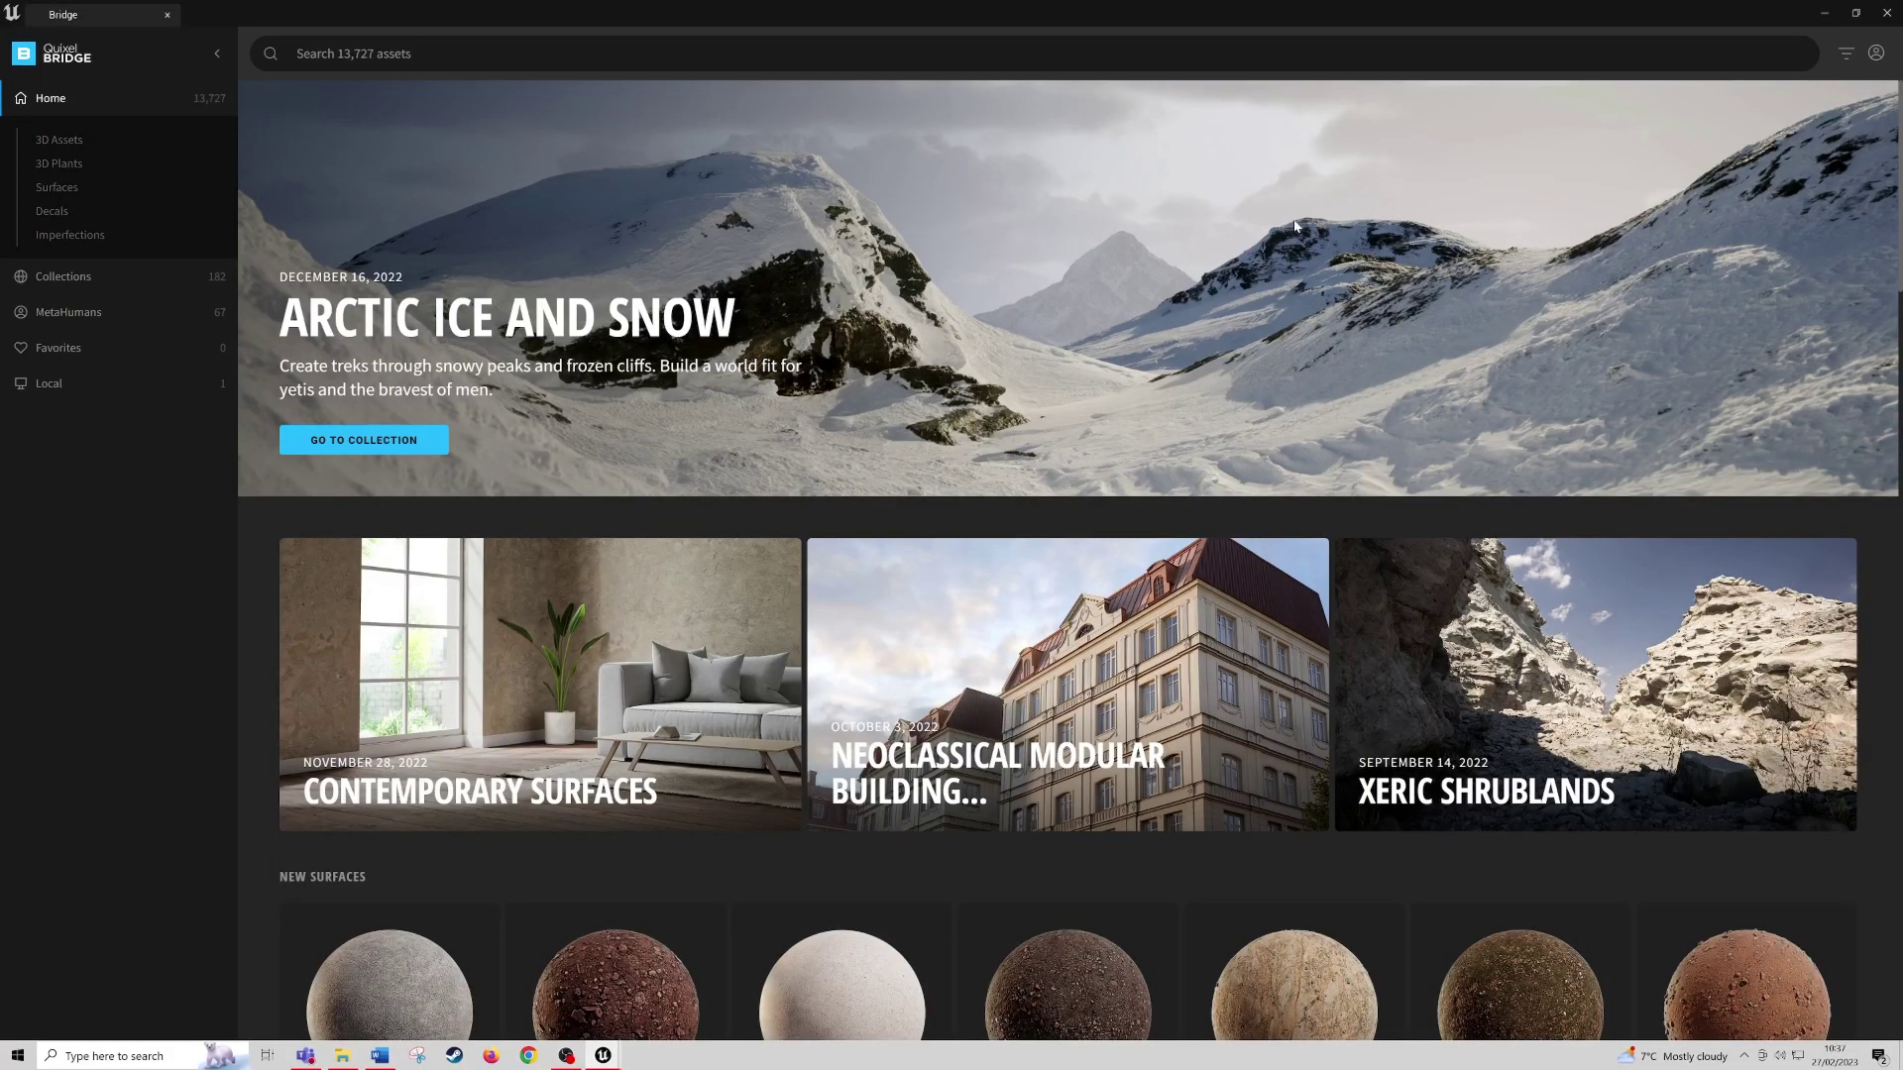
click(1877, 54)
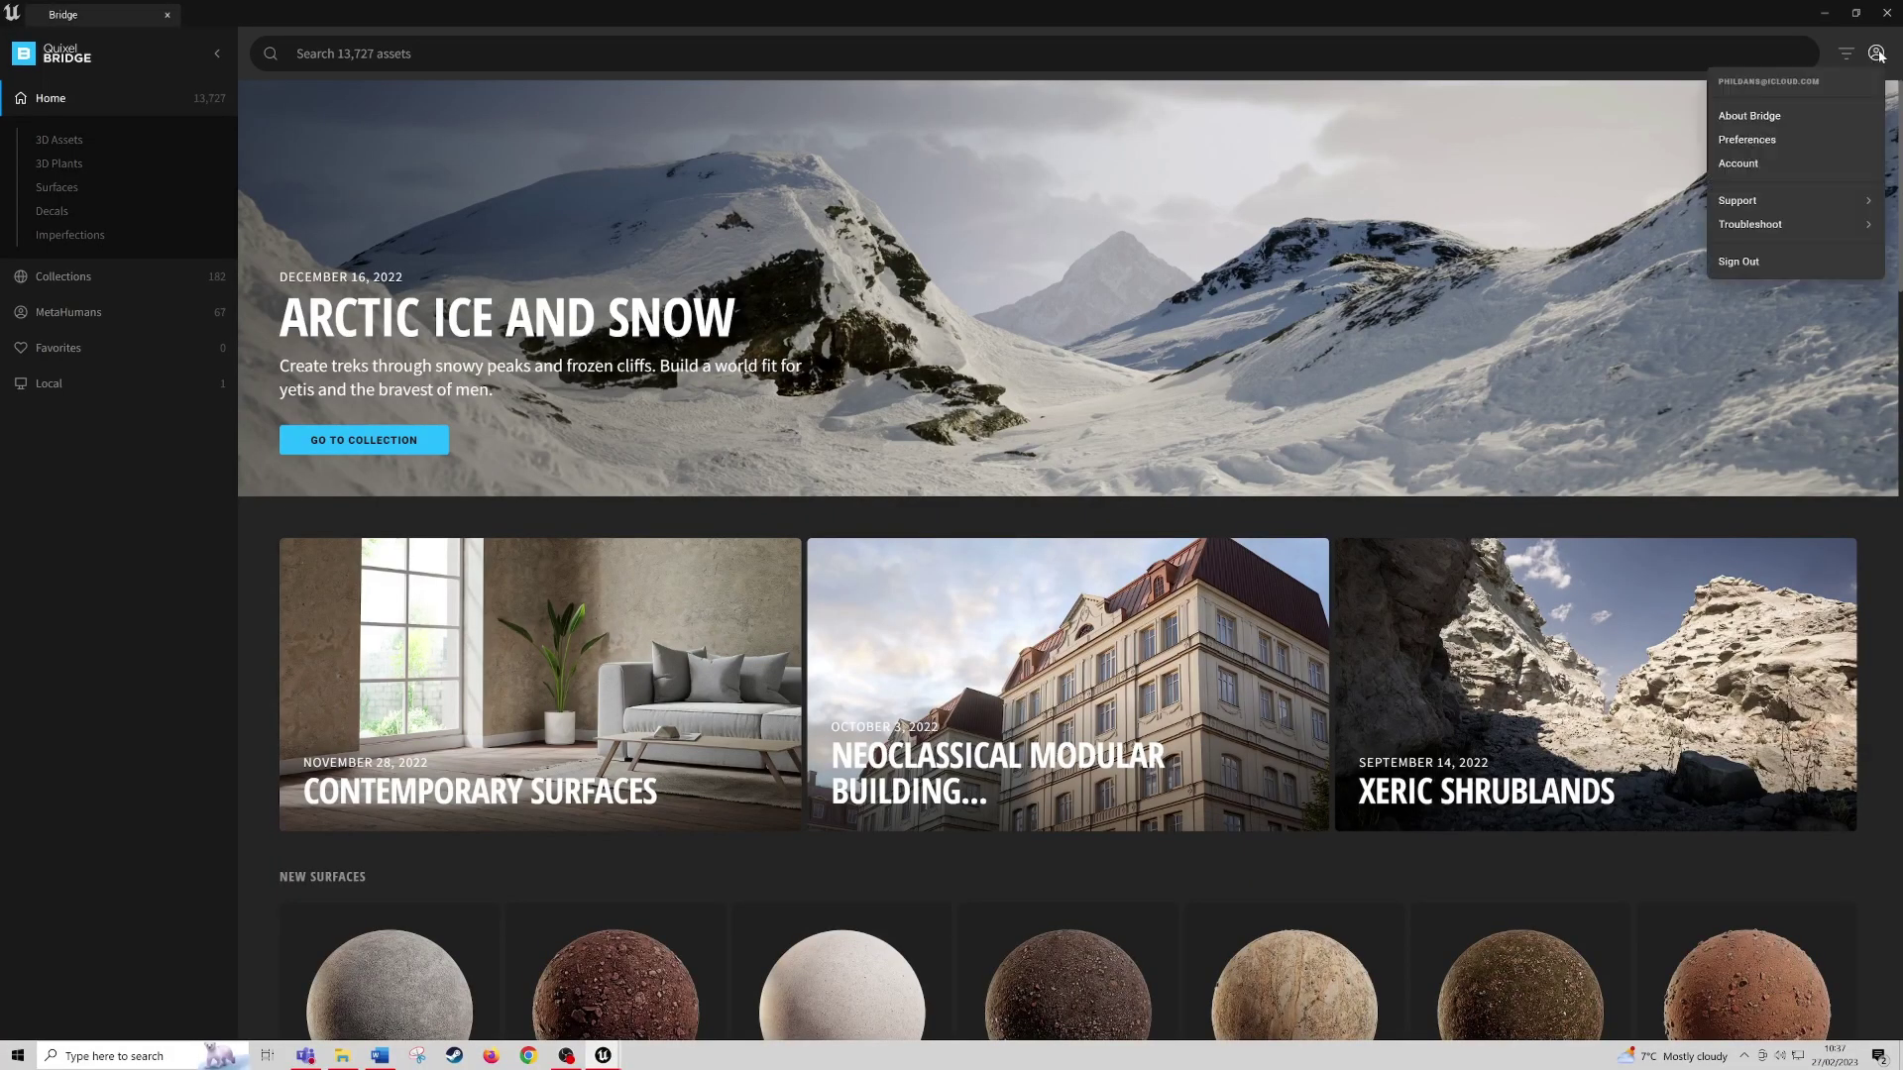
click(1776, 259)
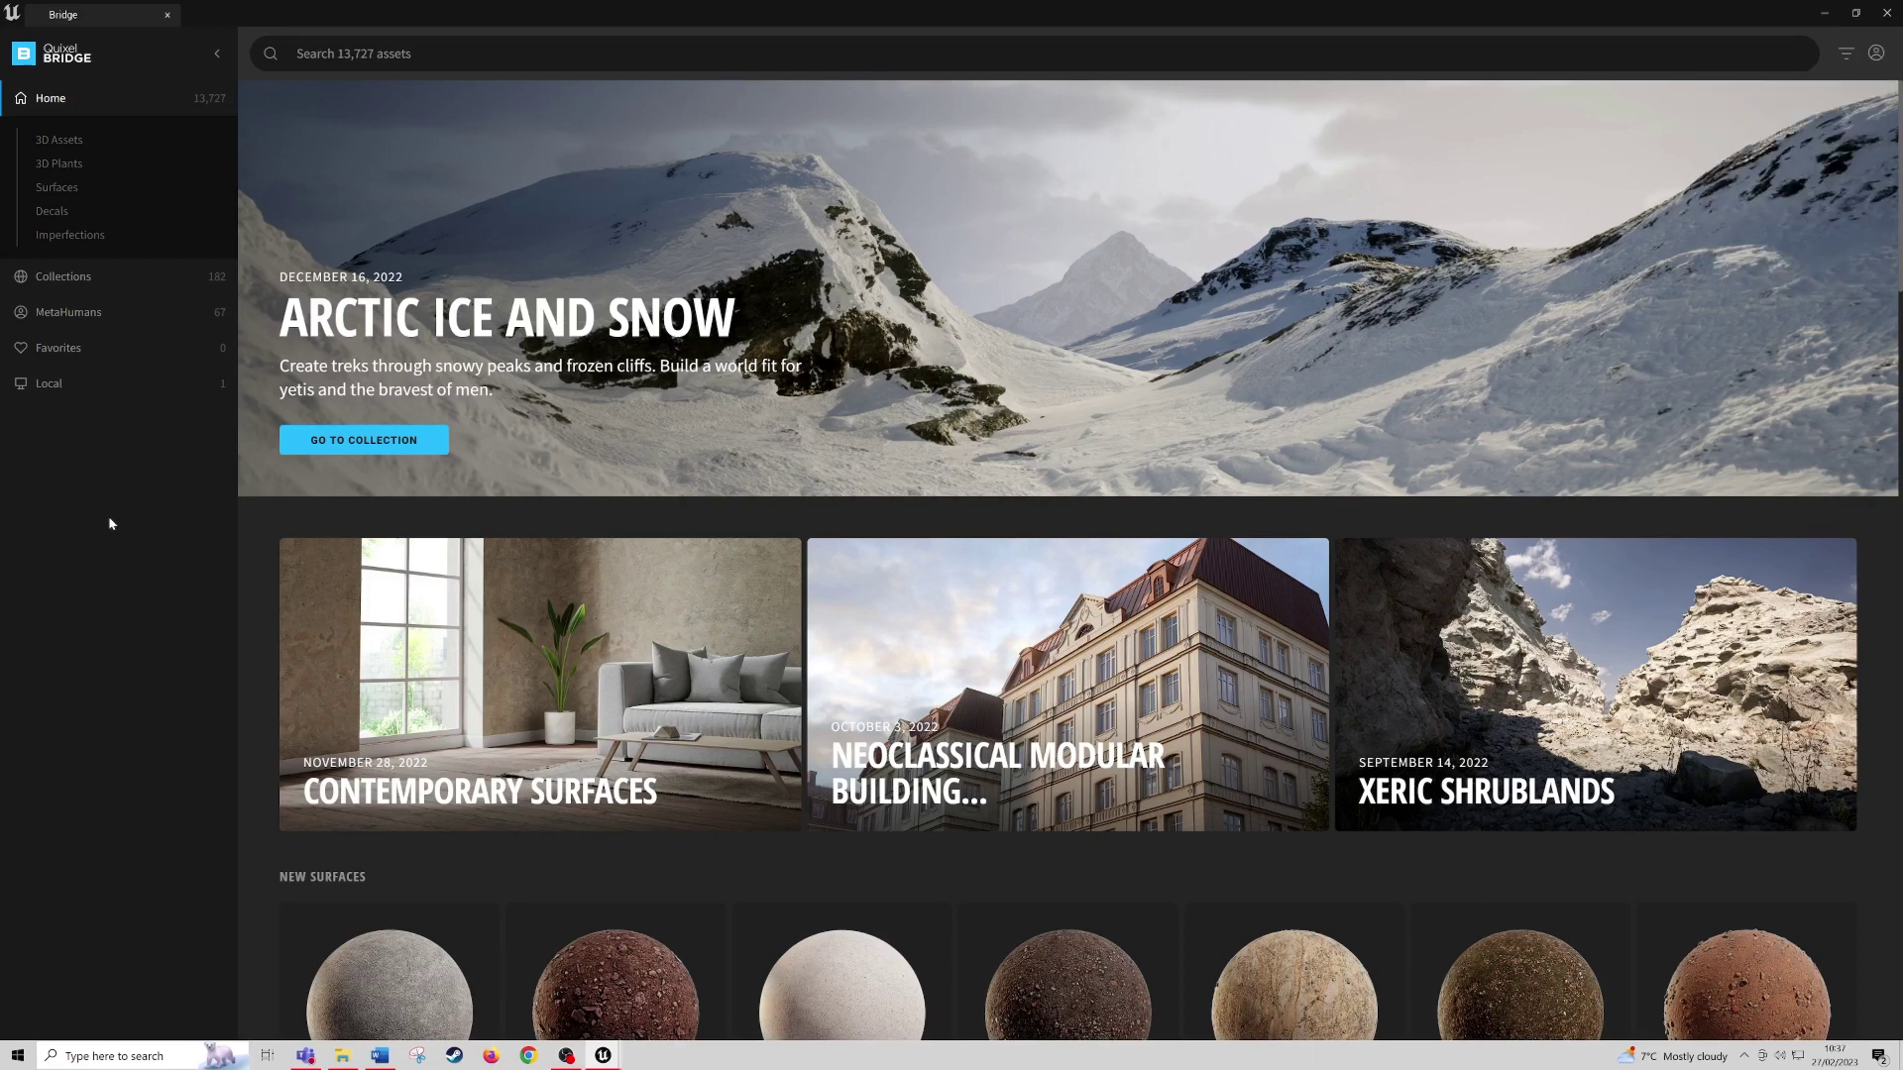
Step: Download the Kellan character from My MetaHumans at Medium Quality
click(71, 313)
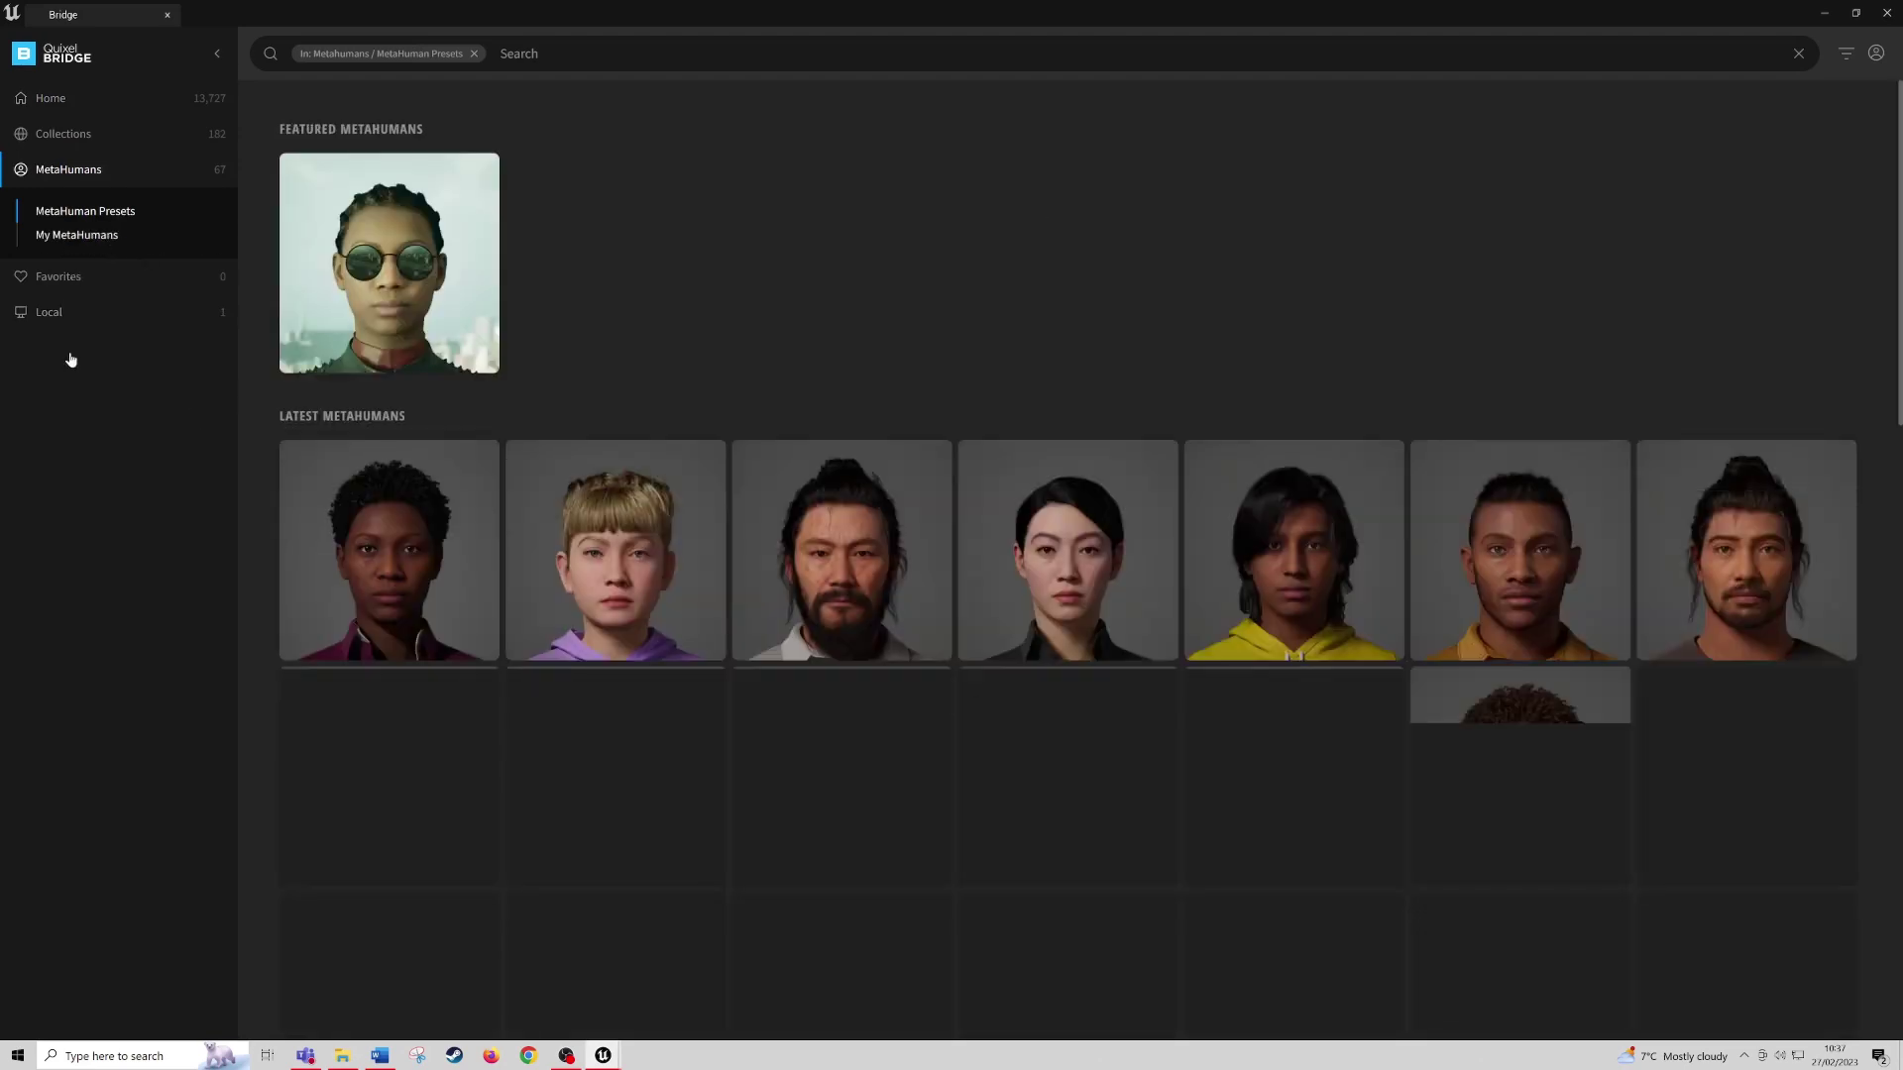
click(96, 238)
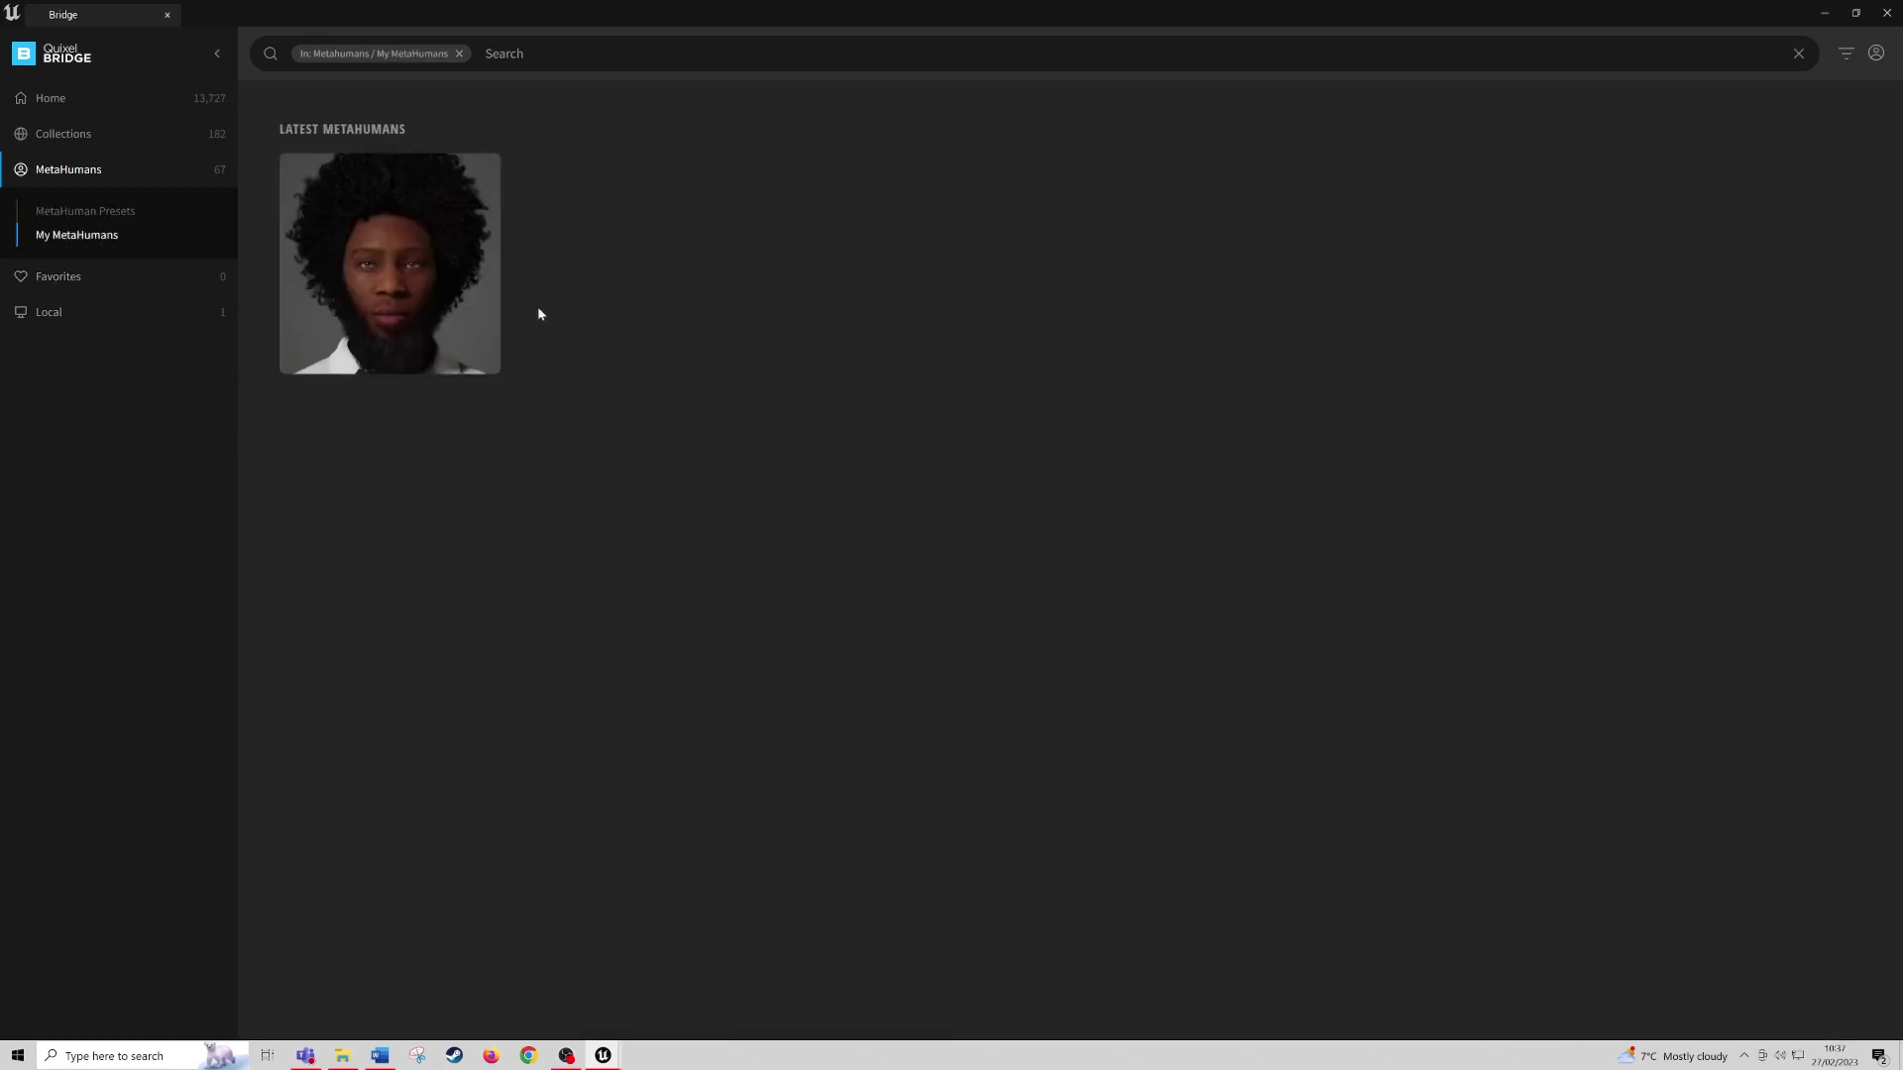
click(430, 285)
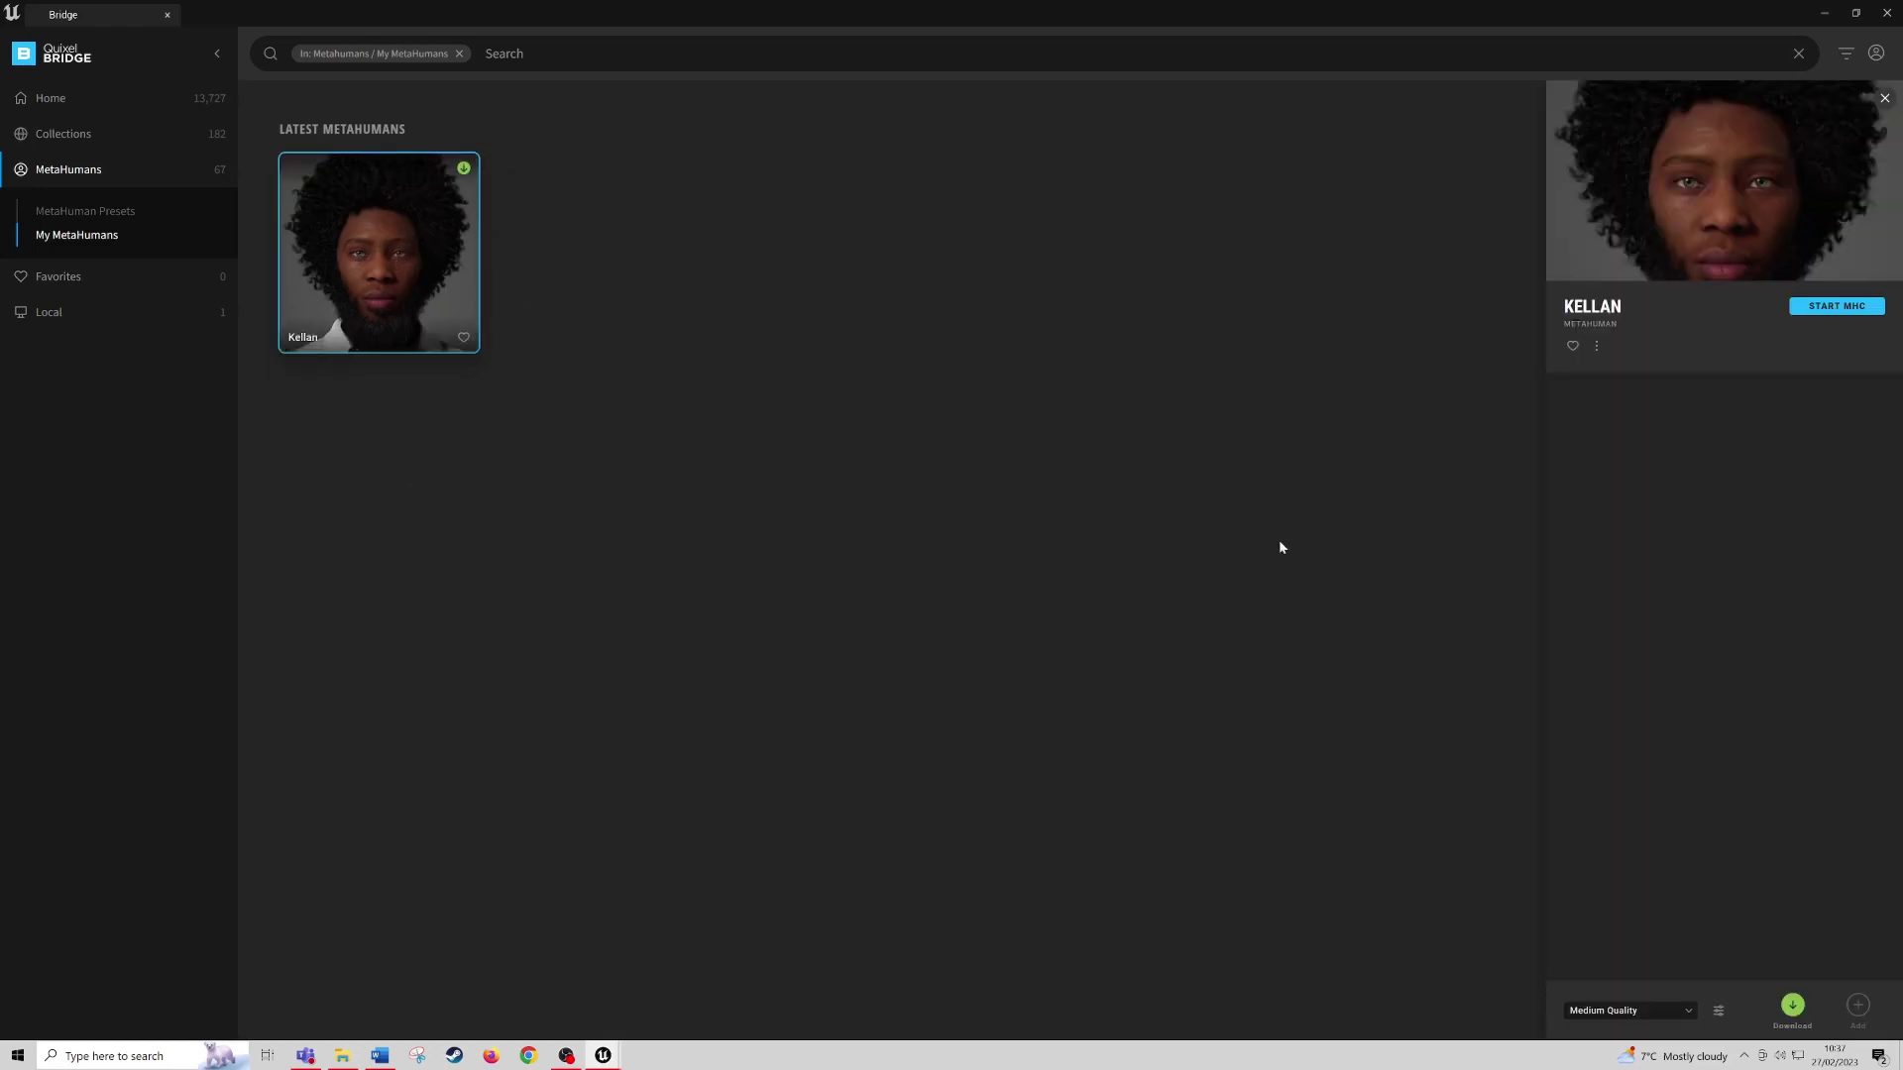
click(1795, 1007)
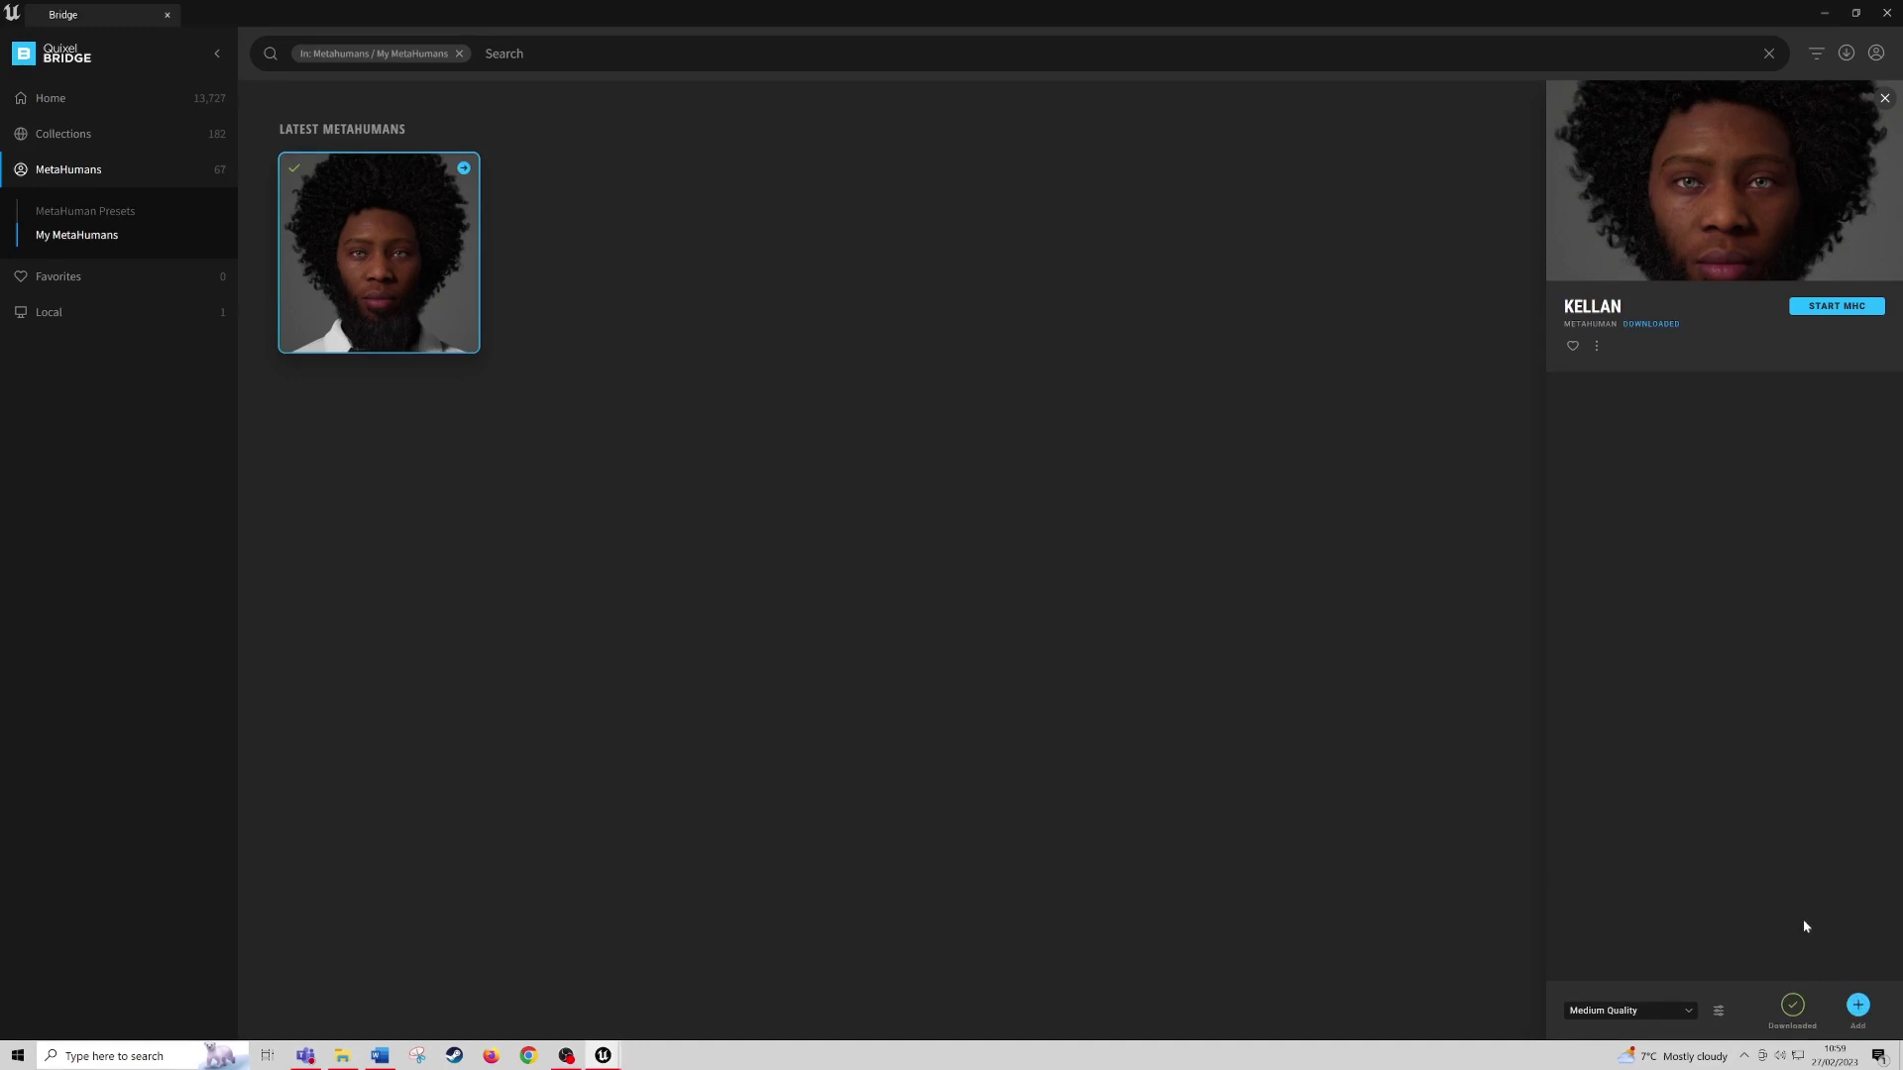
Step: Close and reopen Quixel Bridge to add the downloaded Kellan MetaHuman to the project
click(1887, 12)
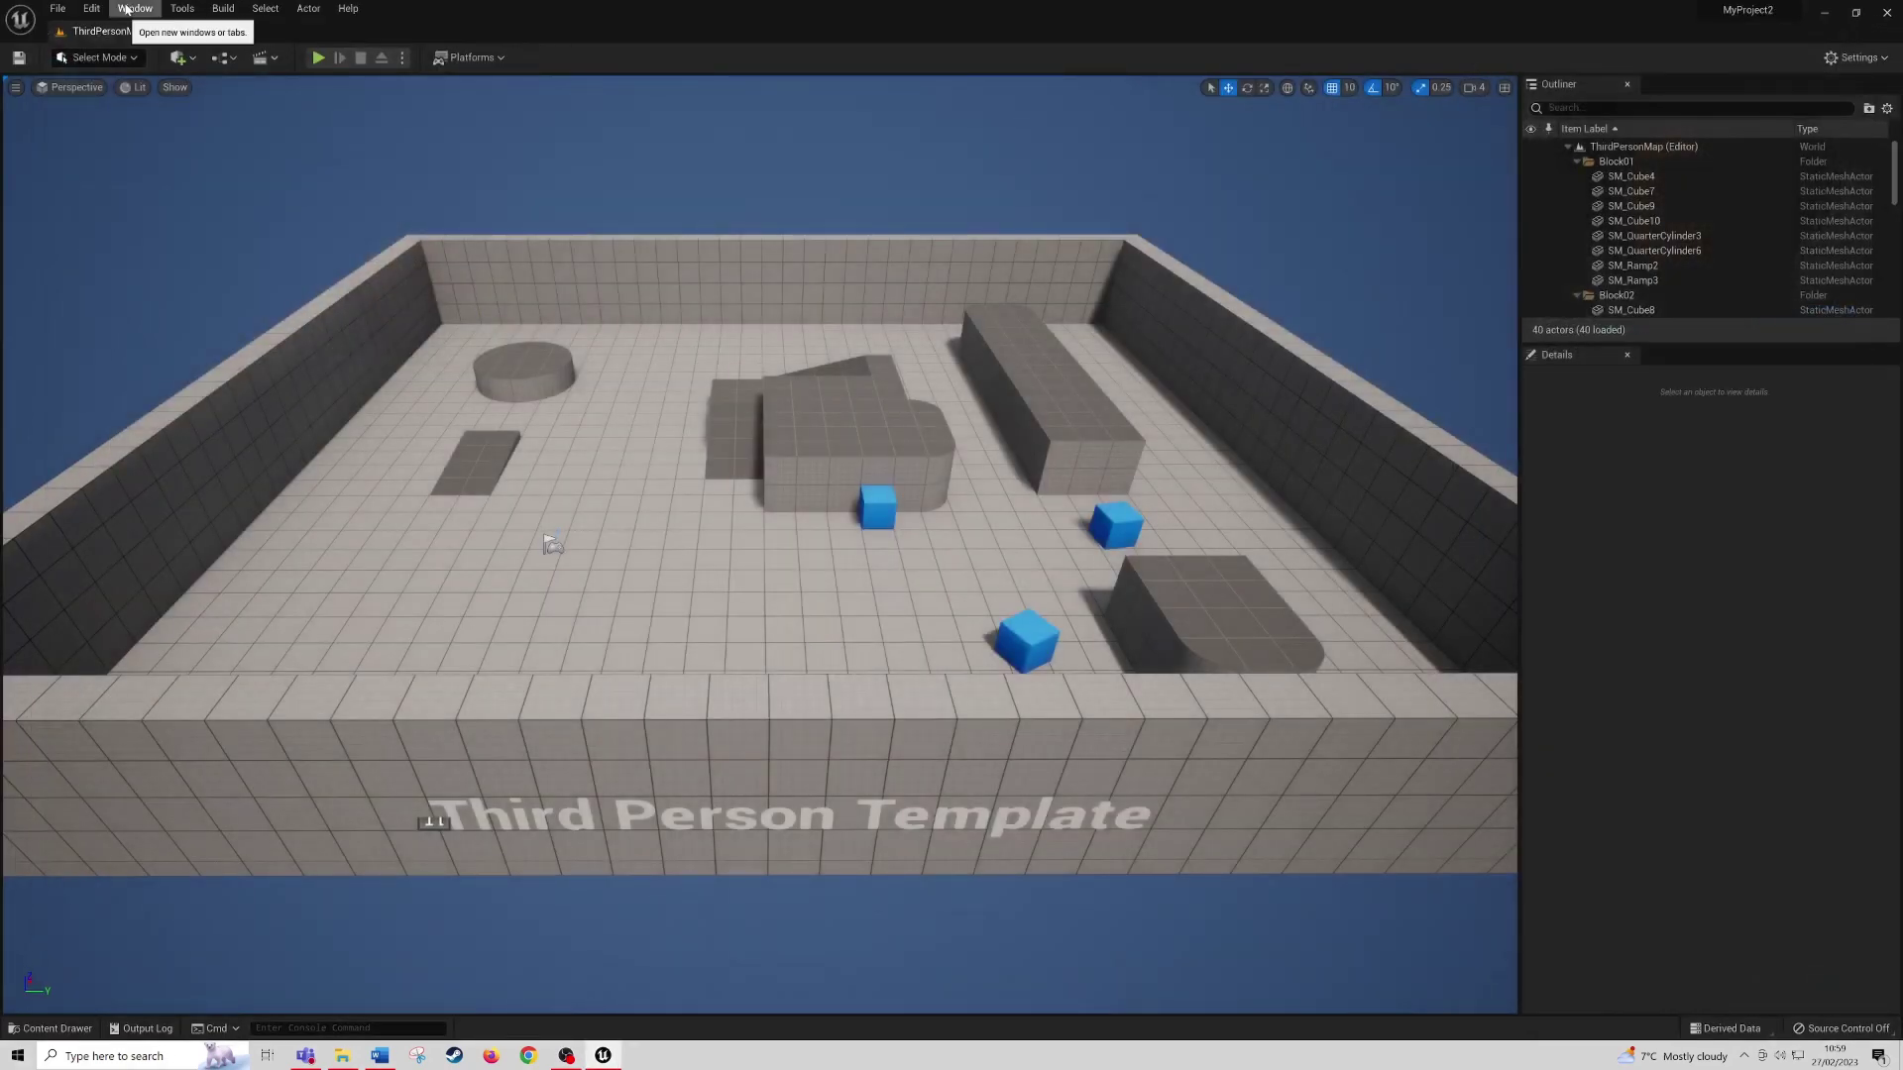
click(128, 8)
click(187, 360)
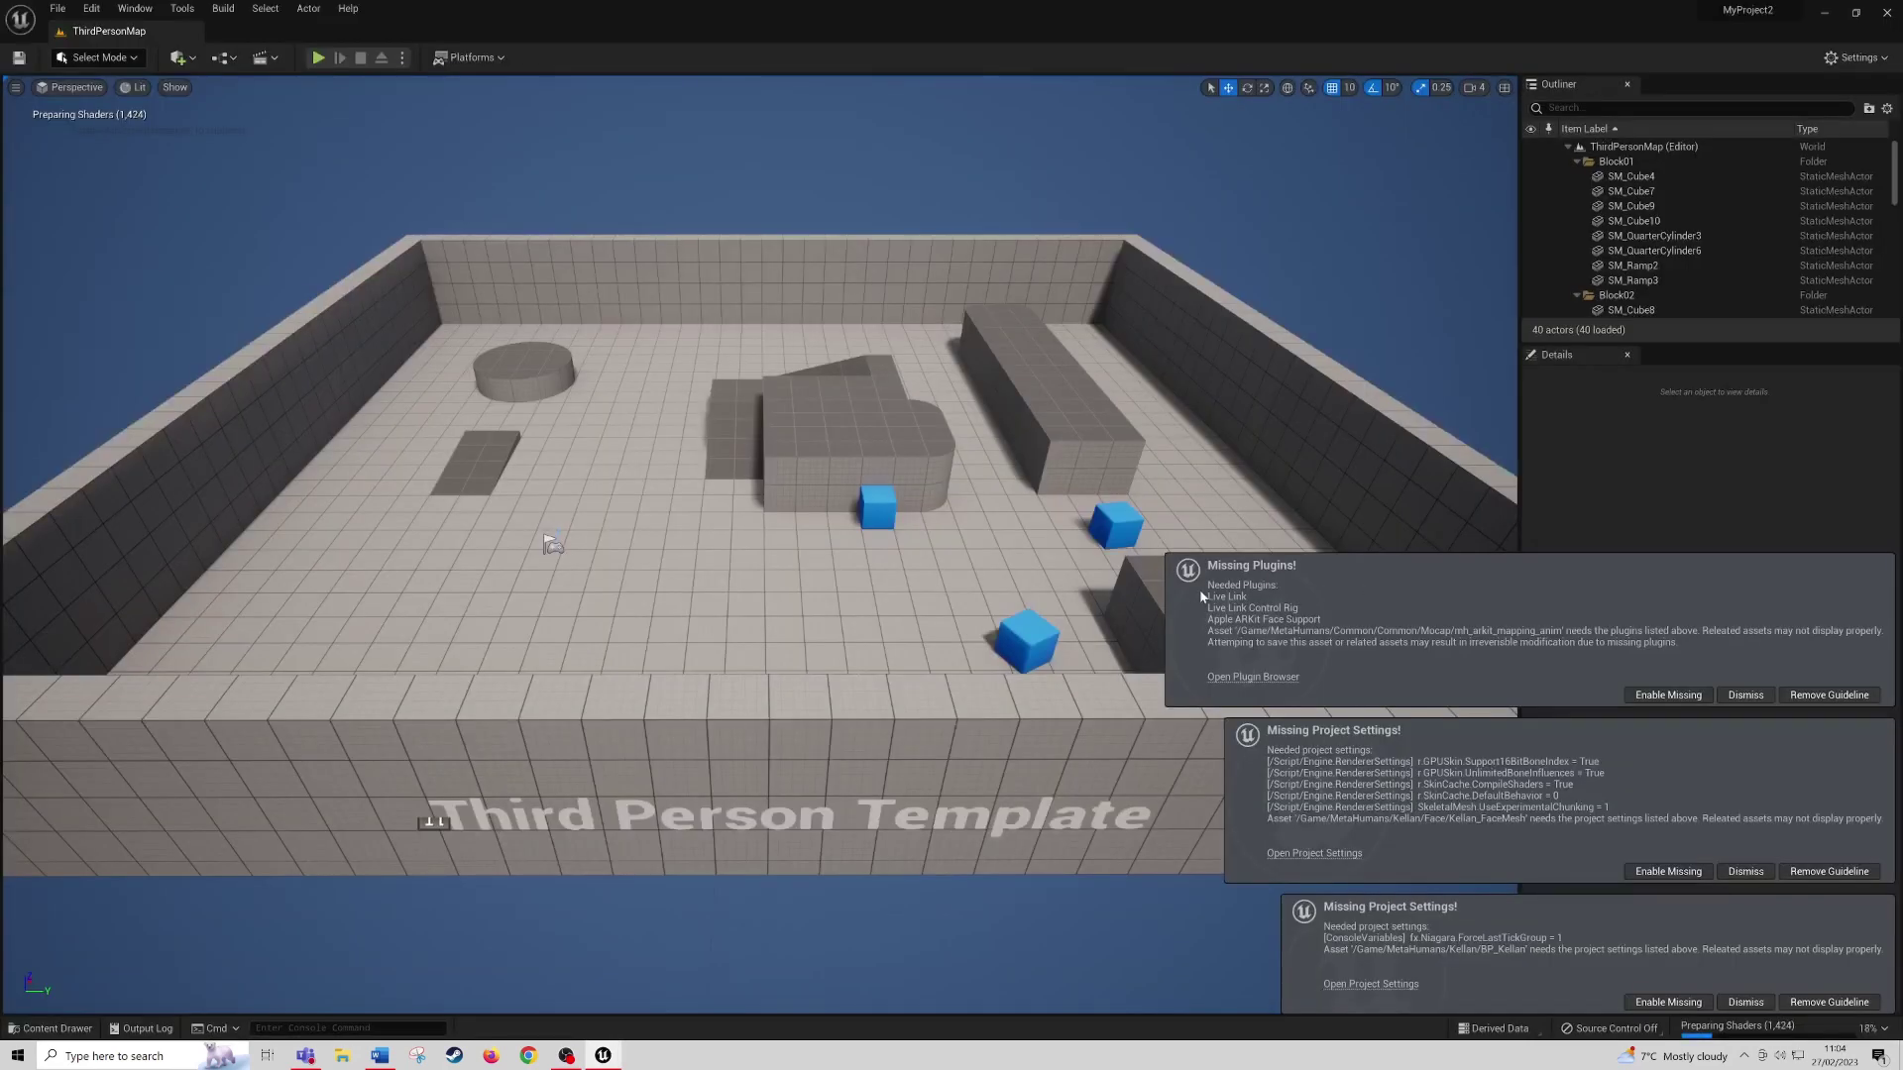
Step: Enable all missing plugins and project settings required by the MetaHuman, and restart the editor
click(1662, 697)
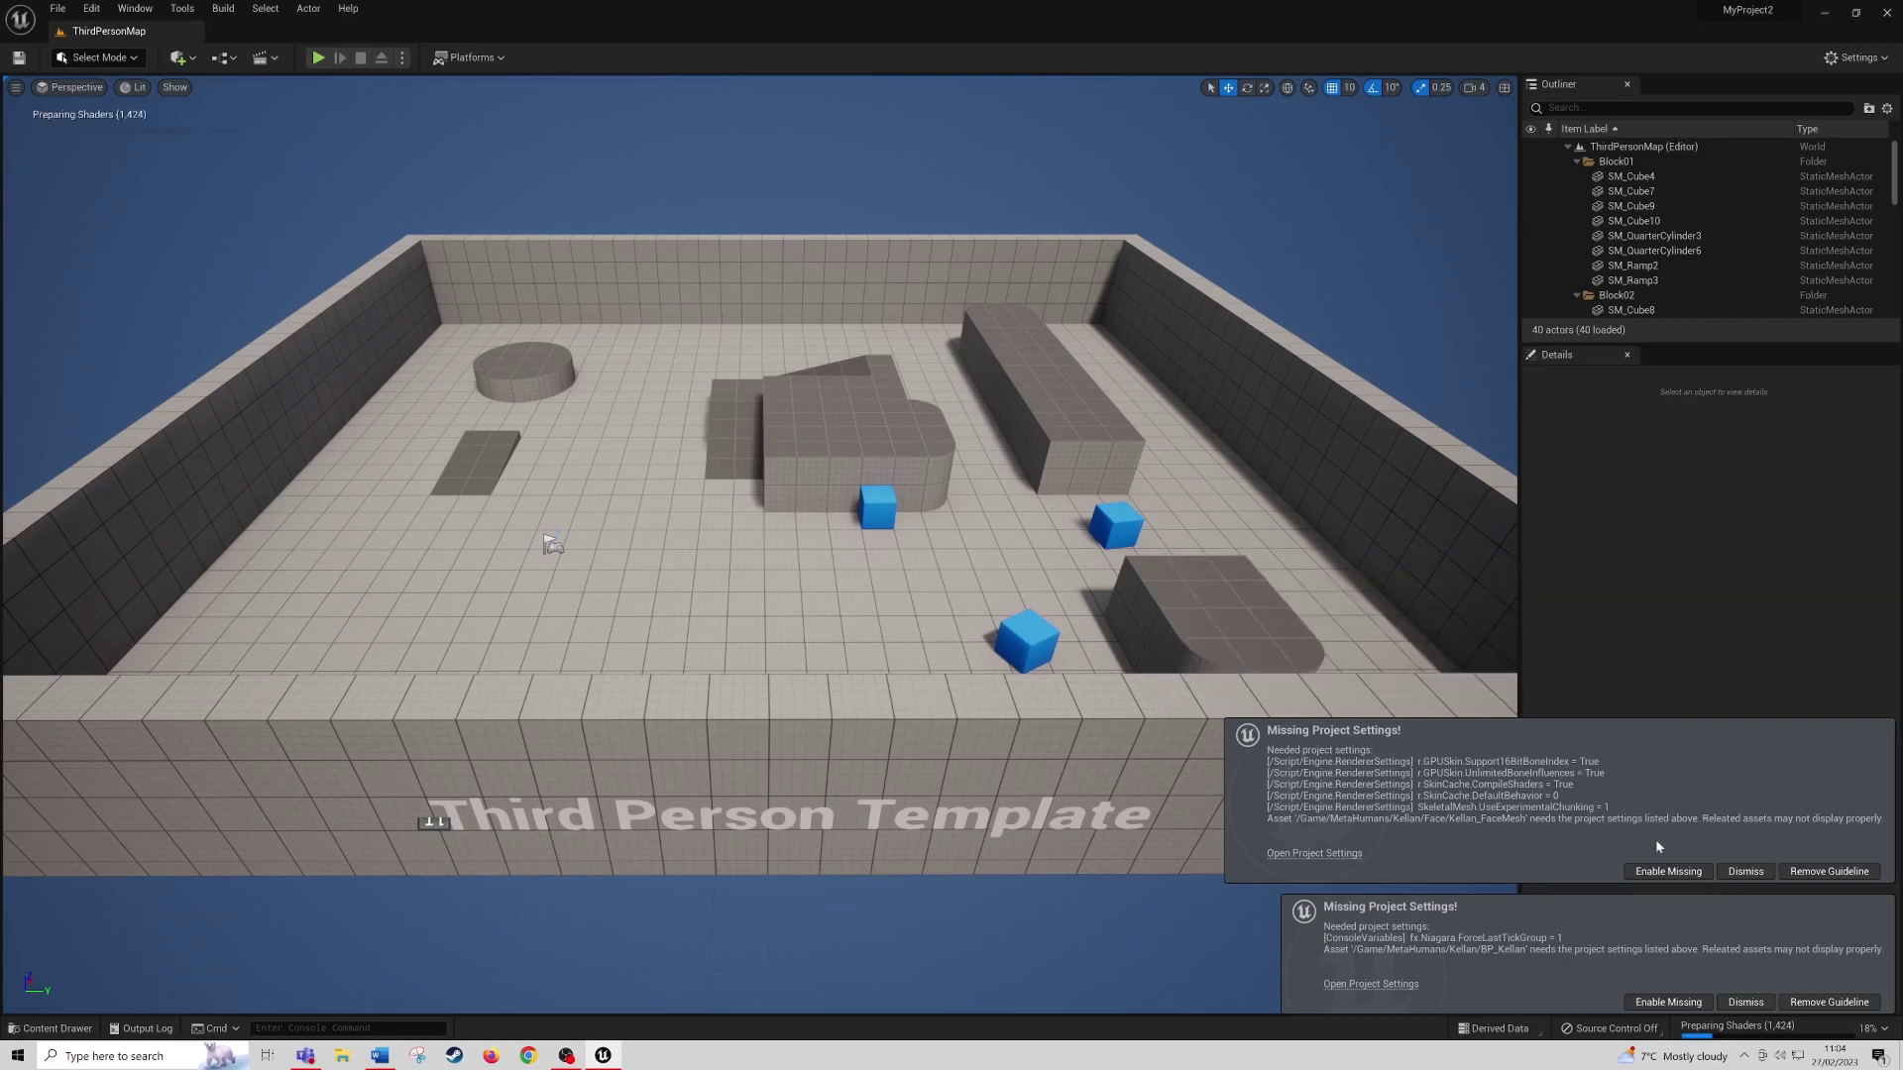
click(1663, 872)
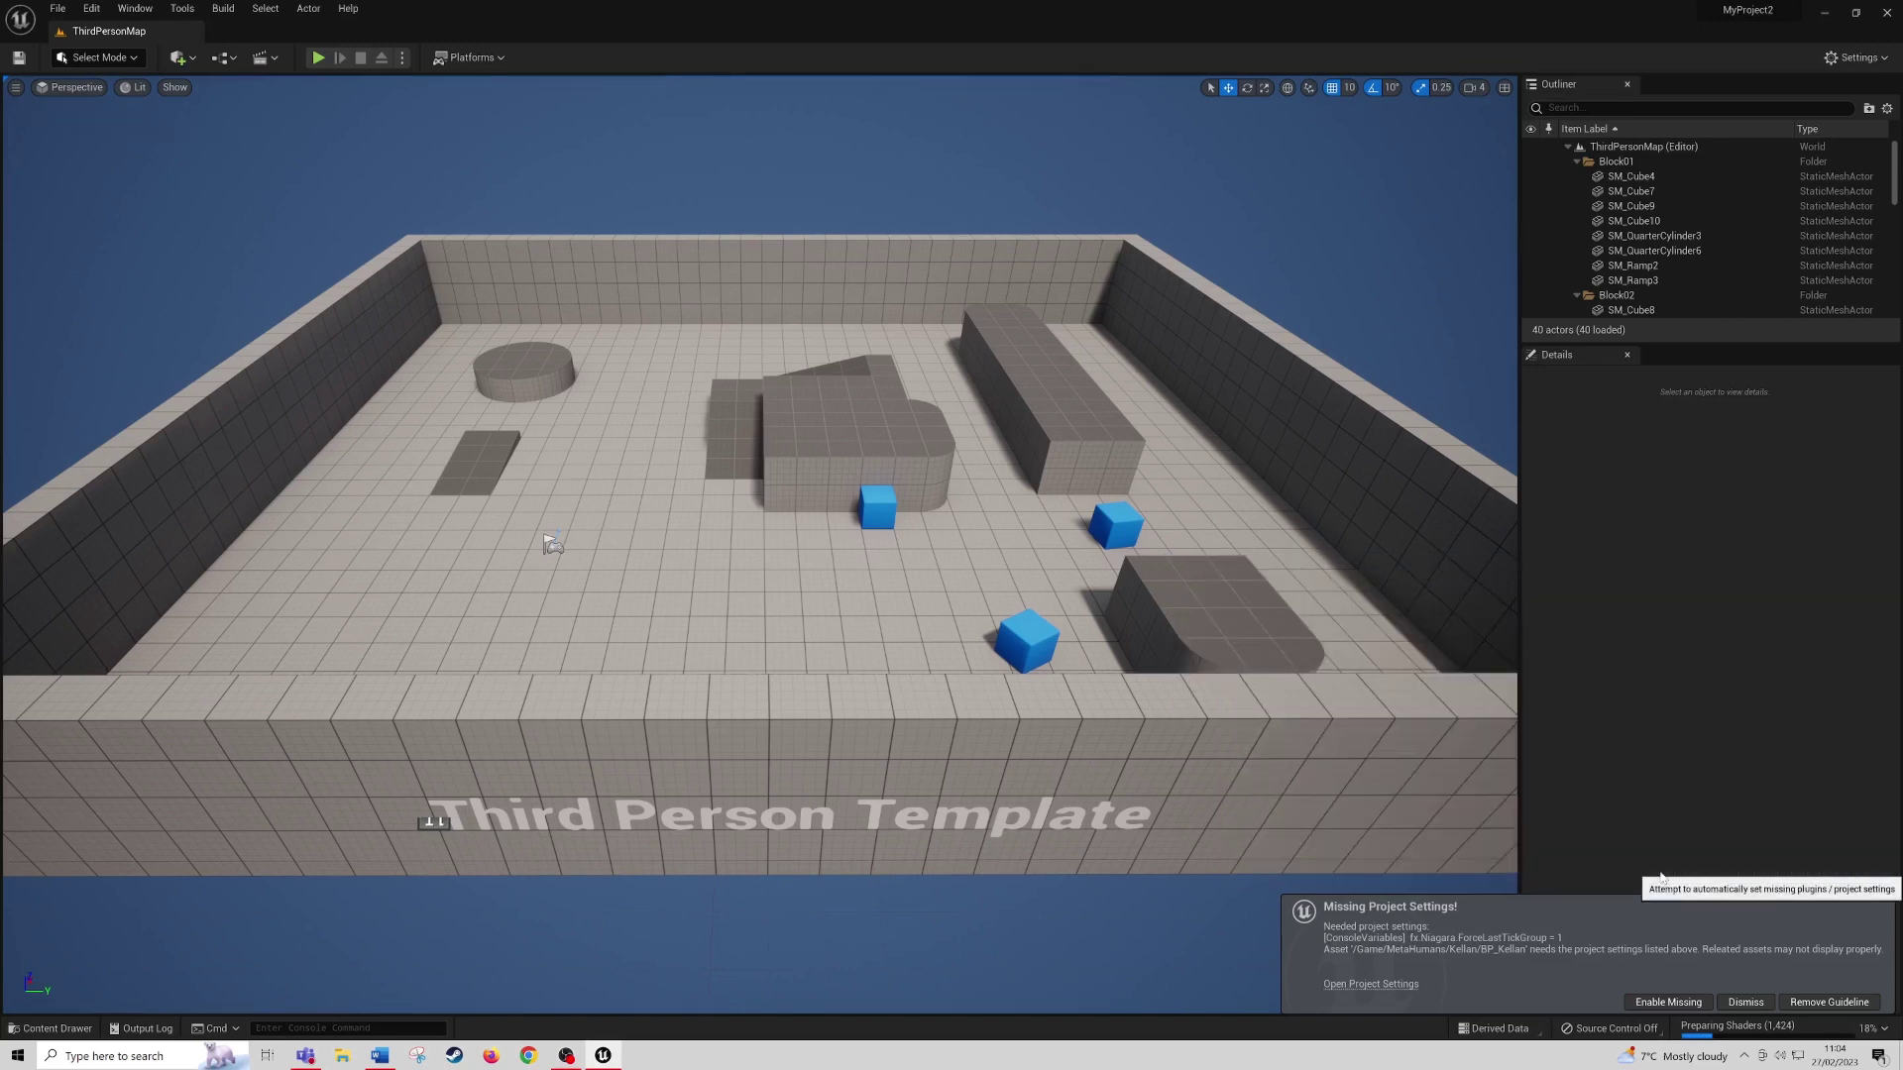
click(1673, 999)
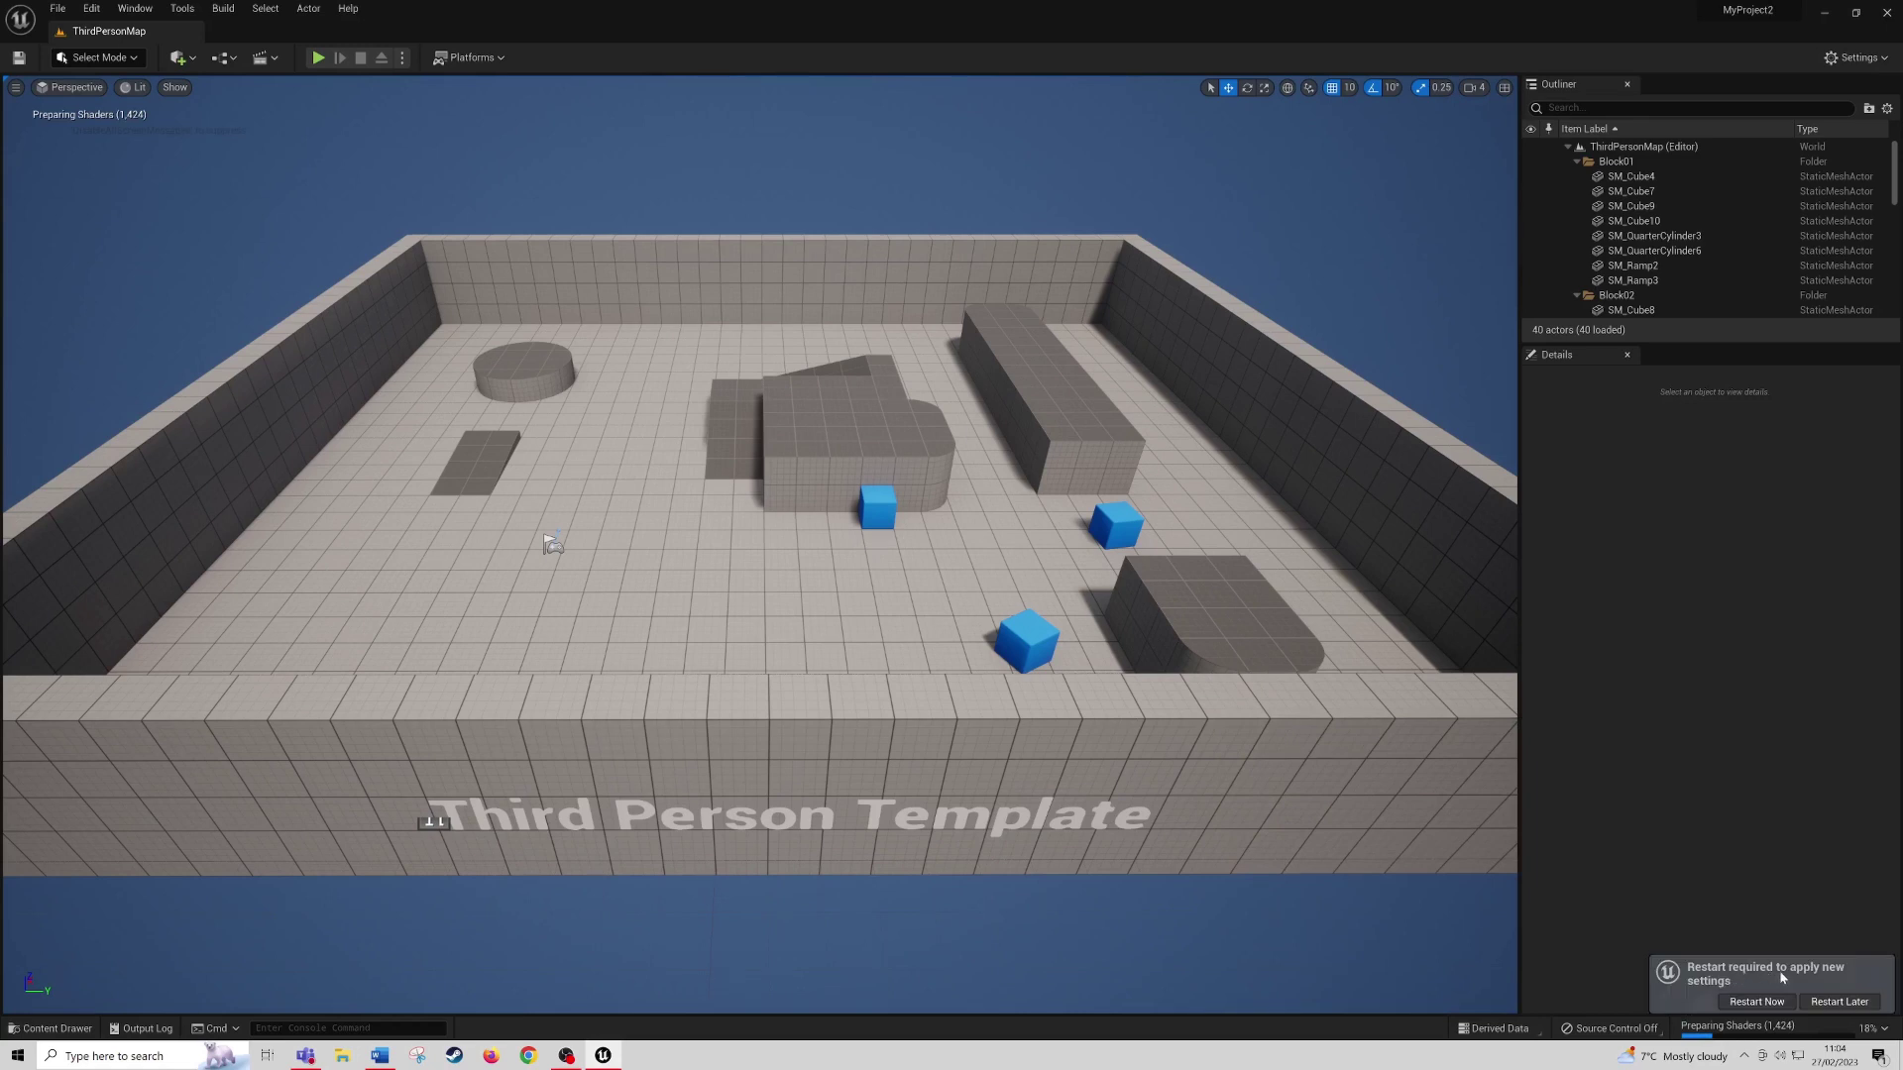
click(1754, 1004)
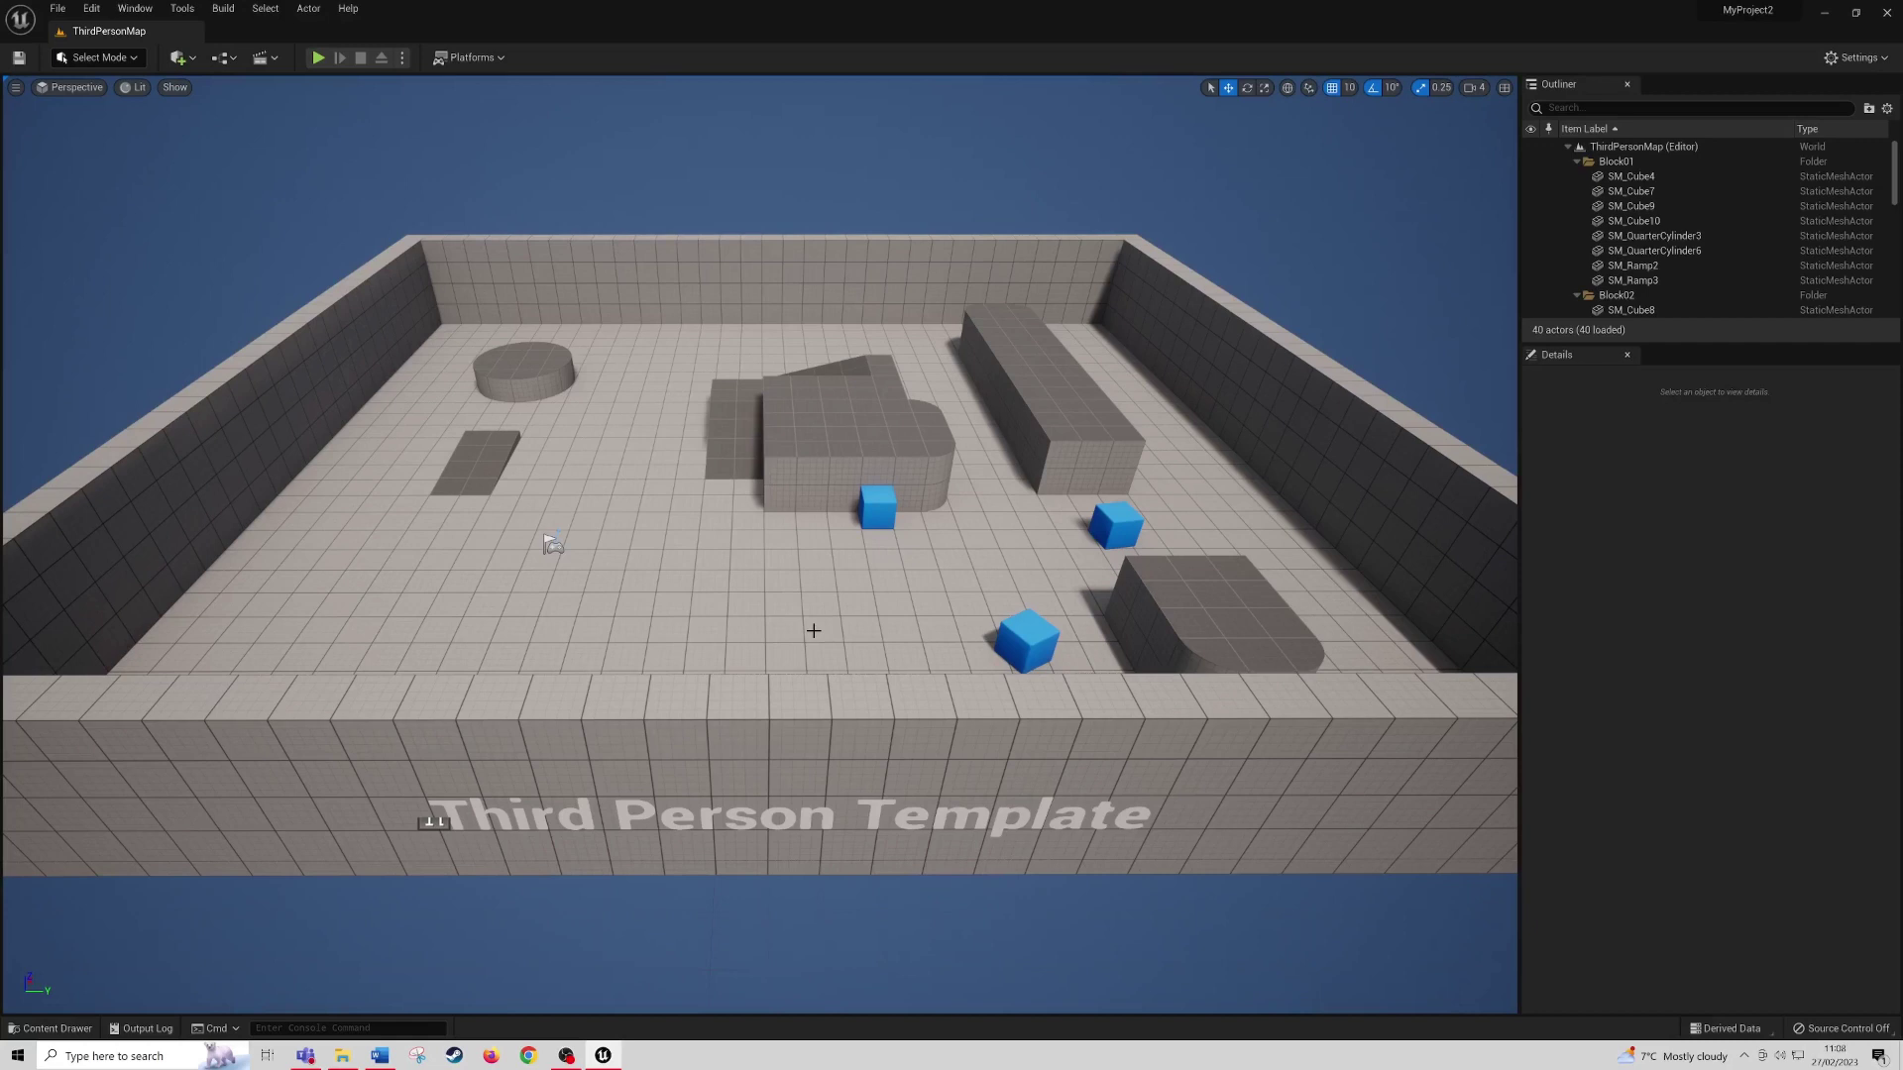
Step: Open the BP_Kellan blueprint from the project's MetaHumans/Kellan content folder
click(57, 1029)
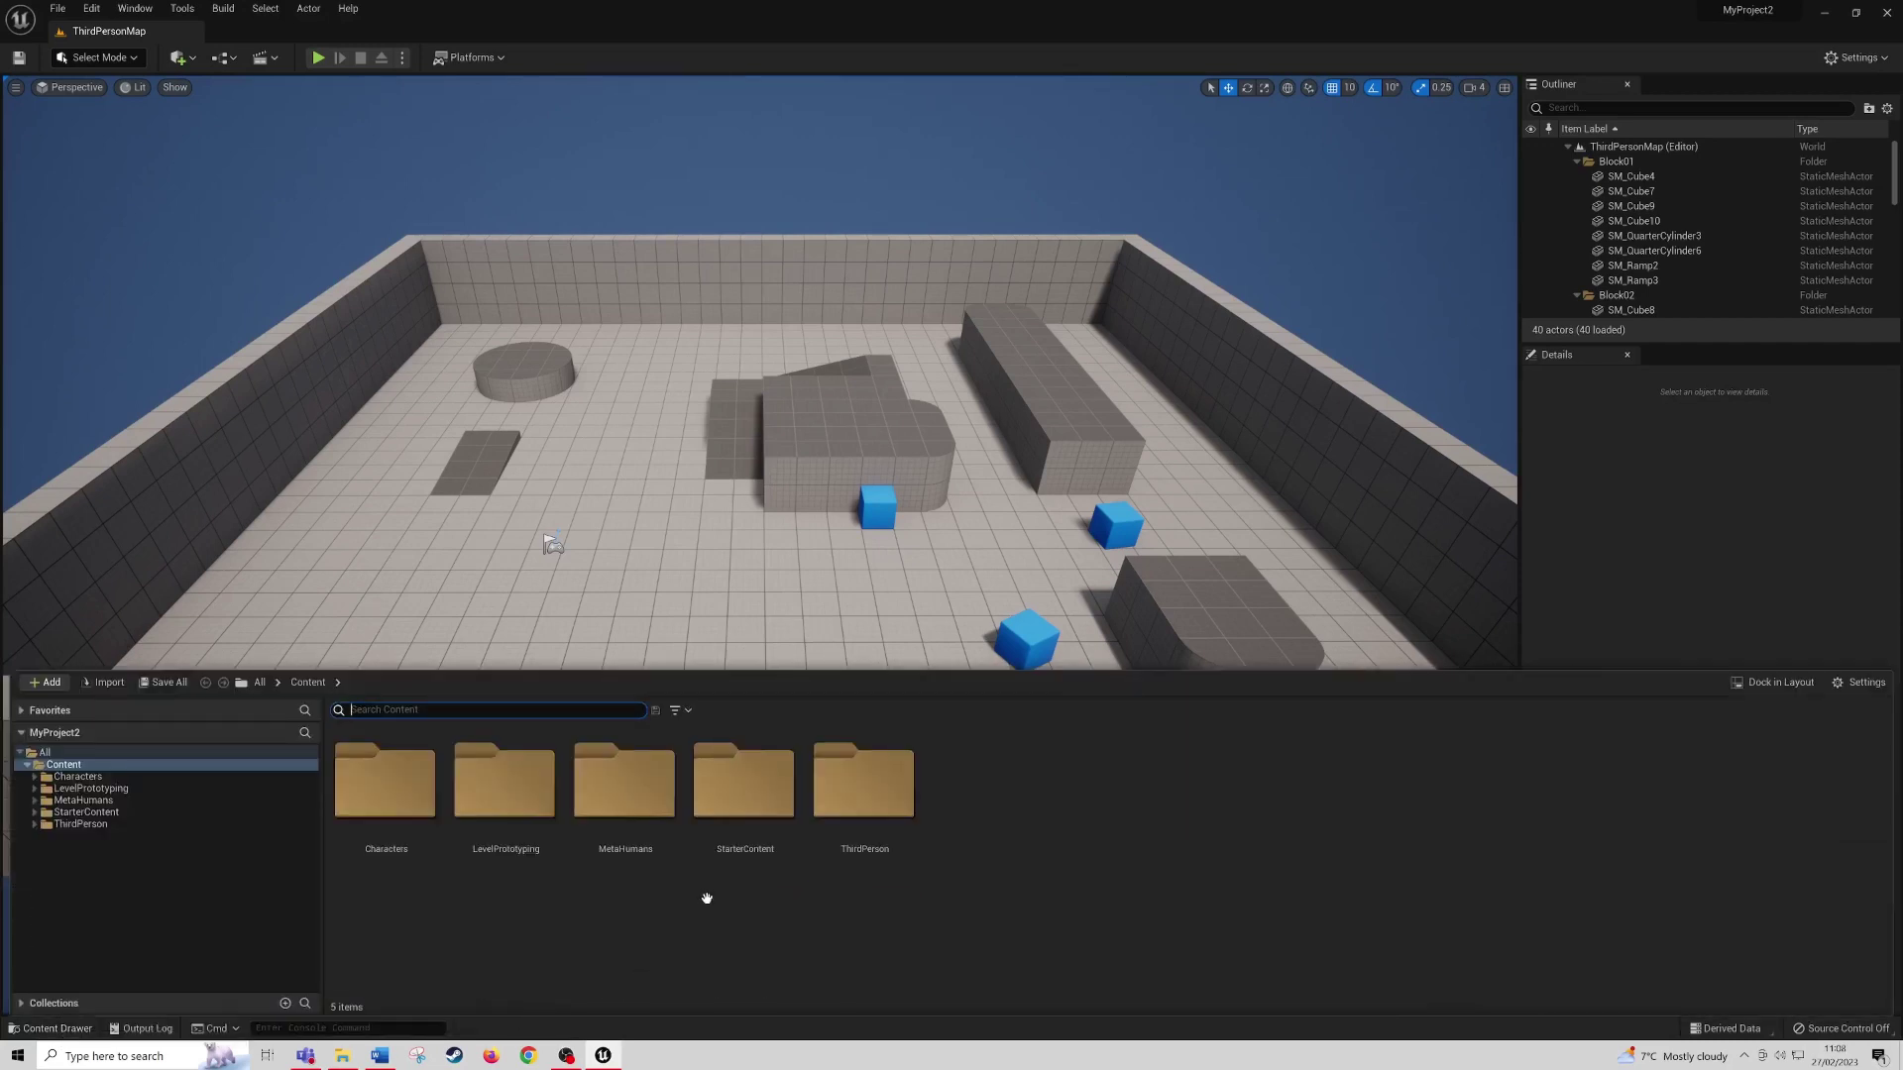
double_click(645, 800)
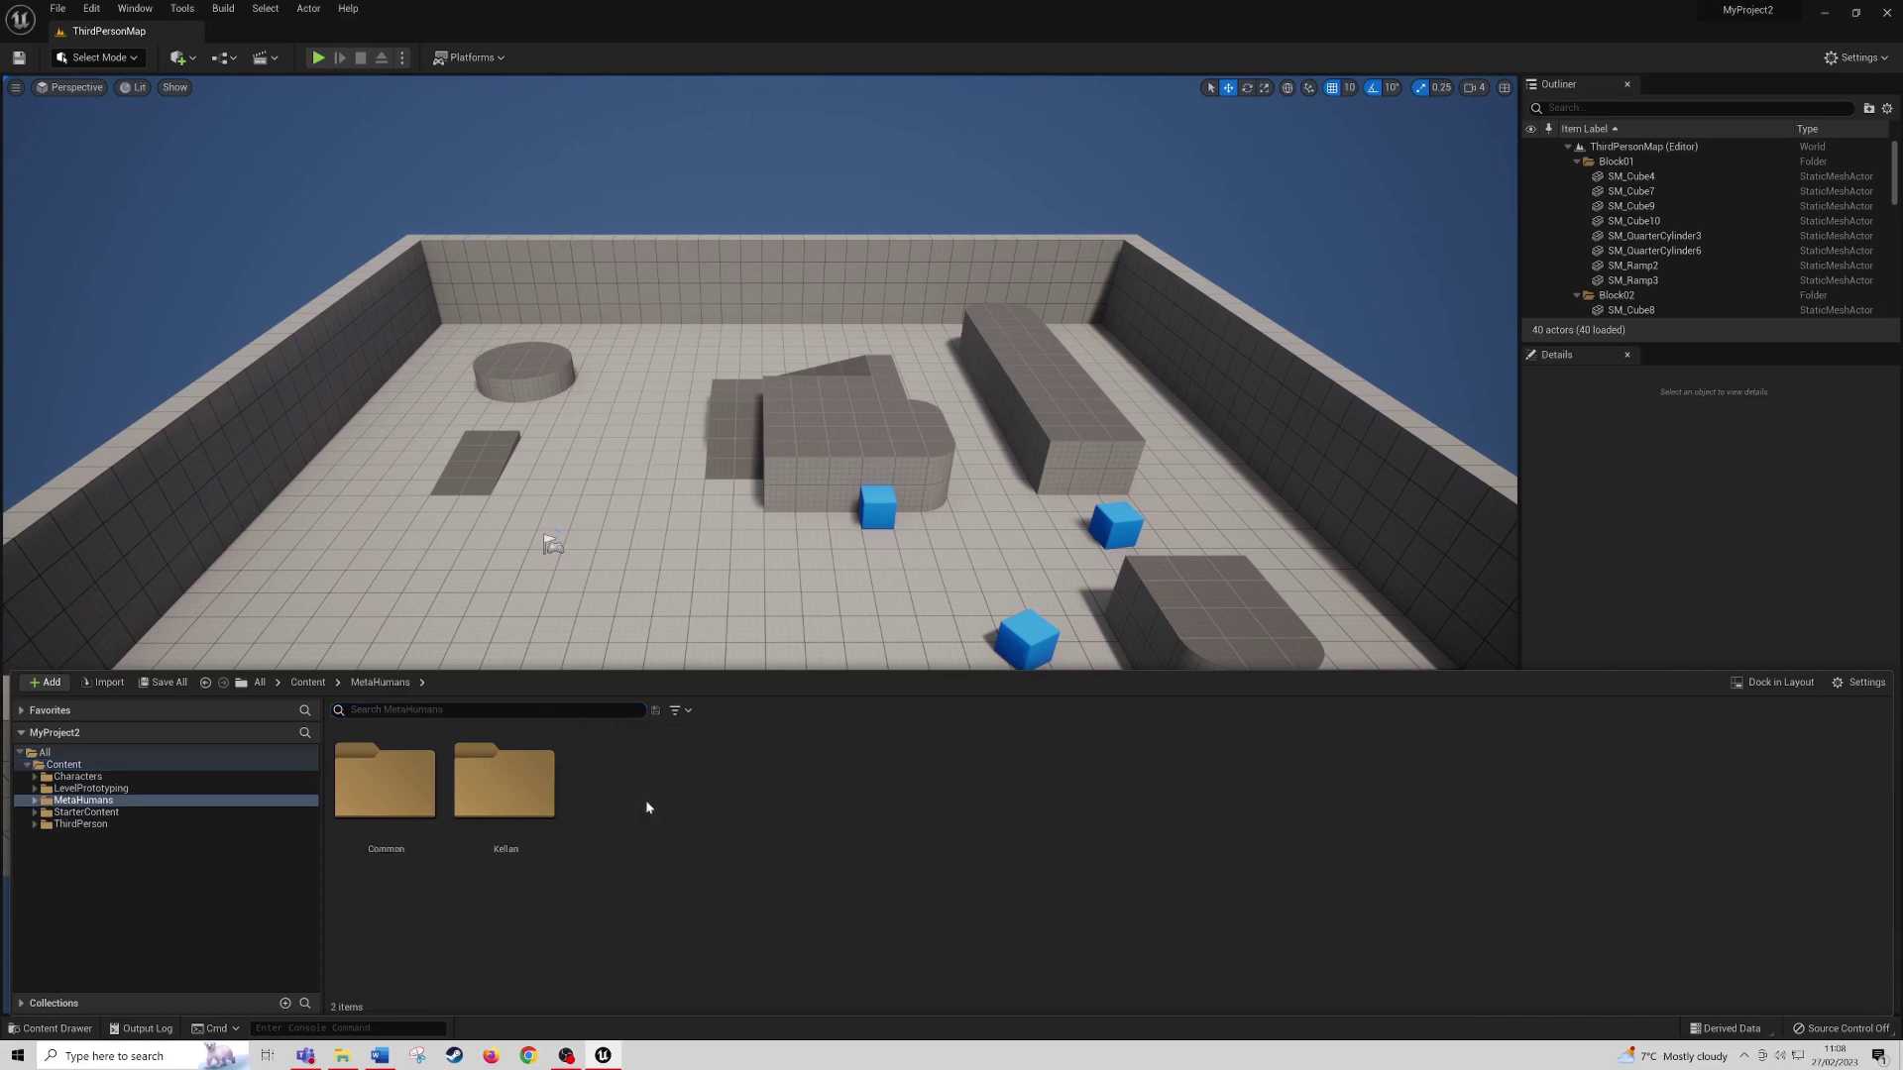
click(510, 788)
double_click(510, 788)
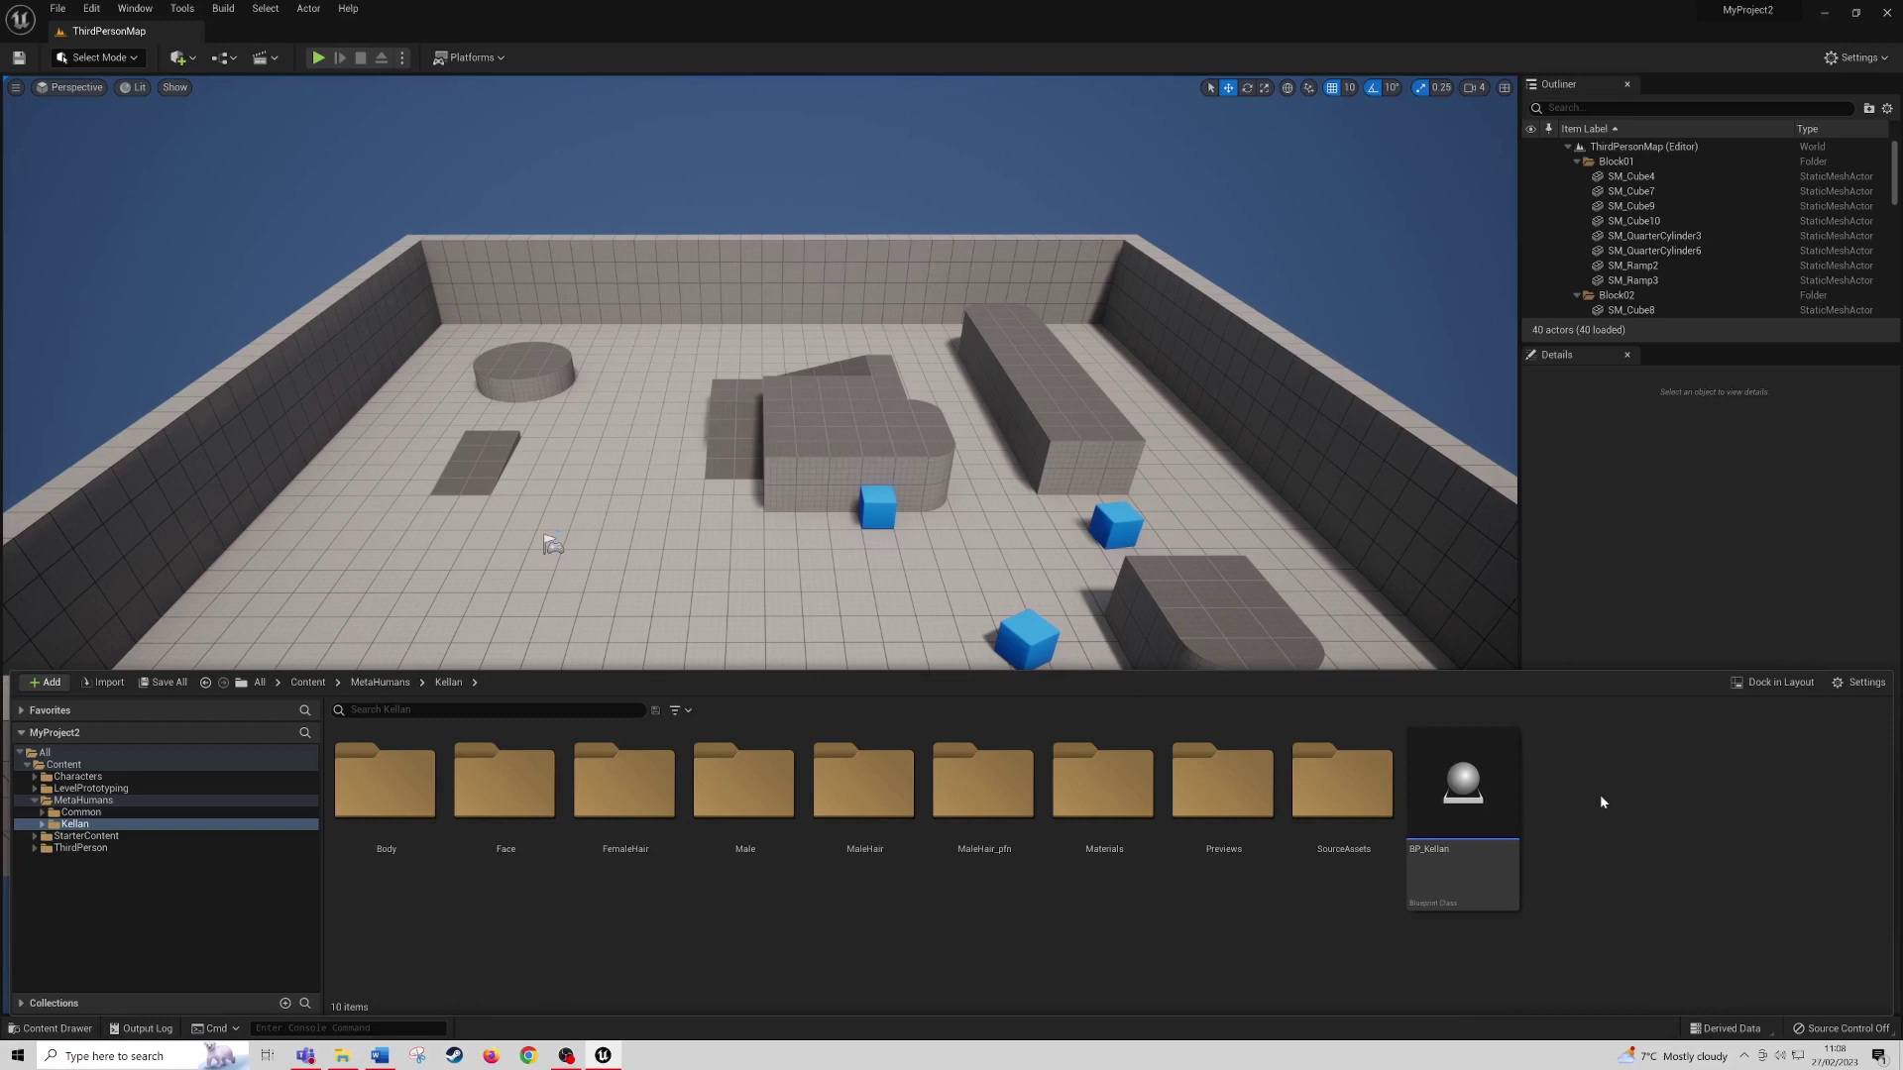
click(1454, 776)
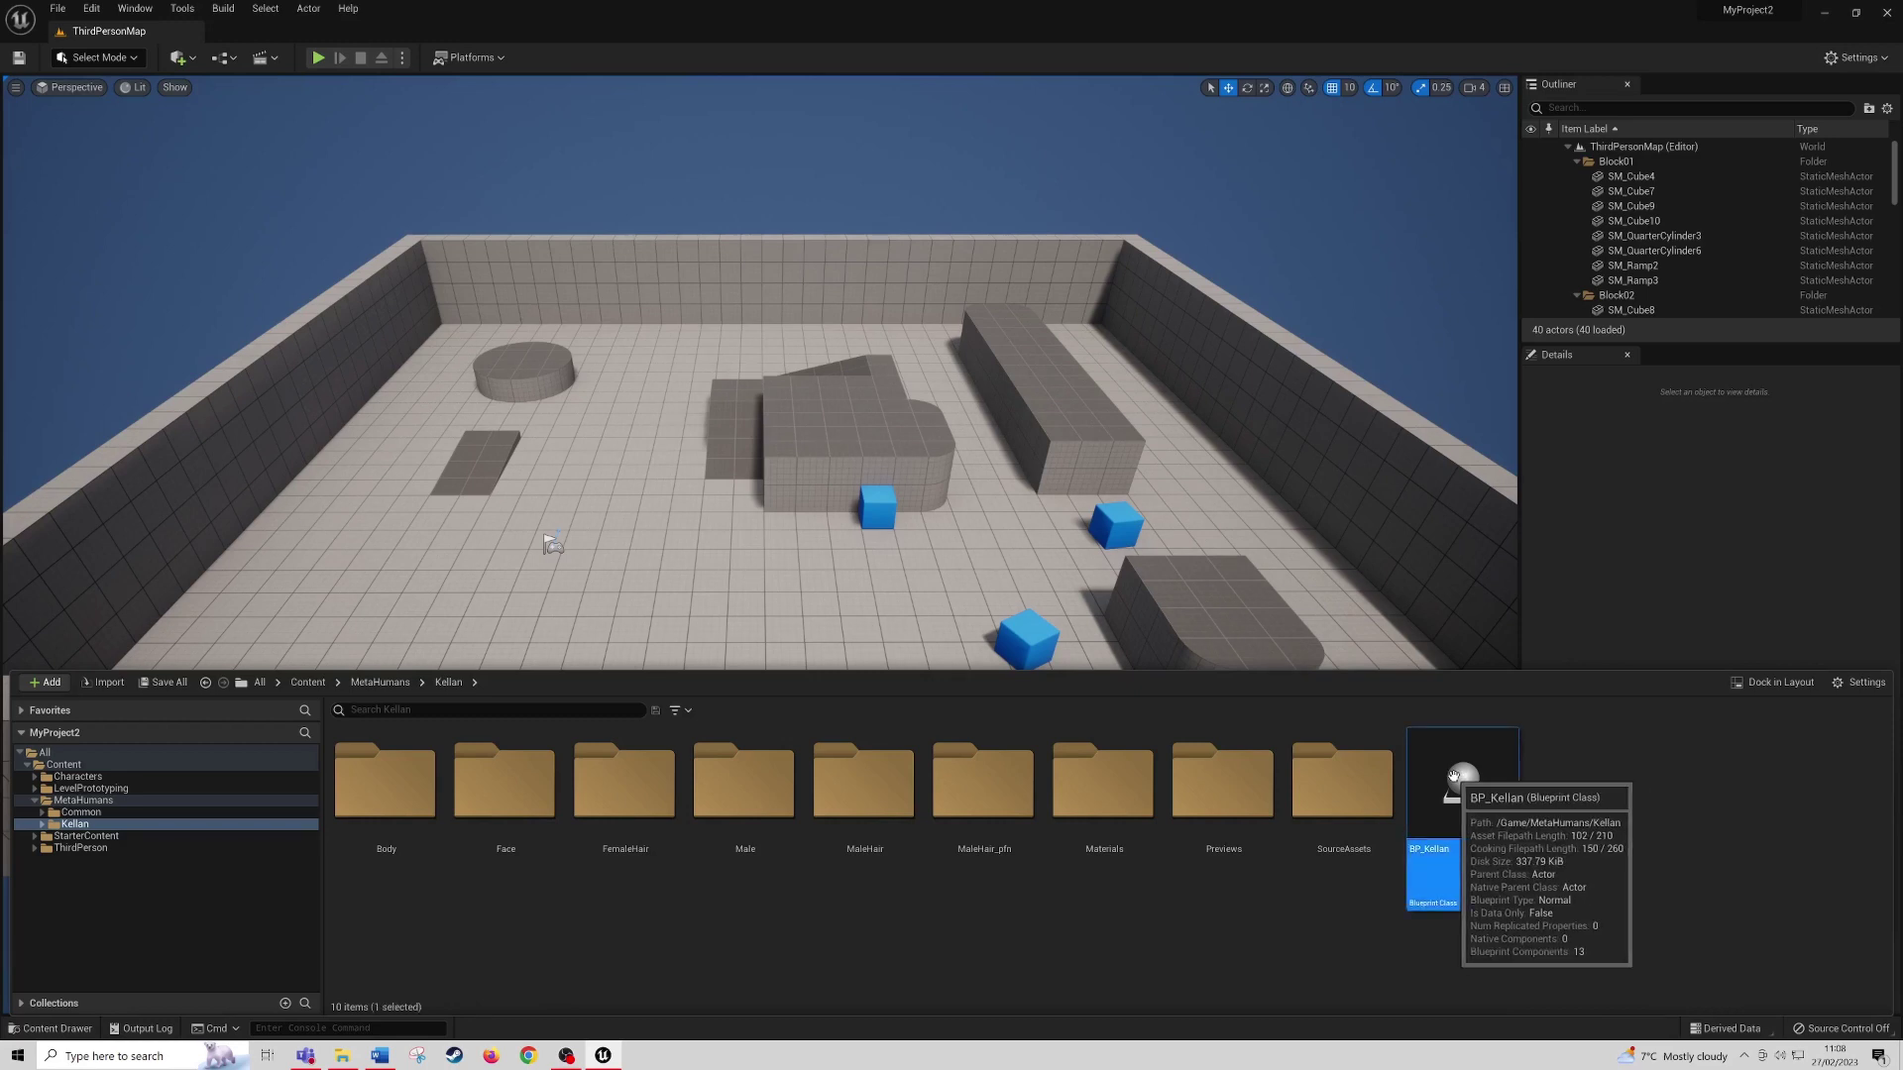
double_click(1454, 777)
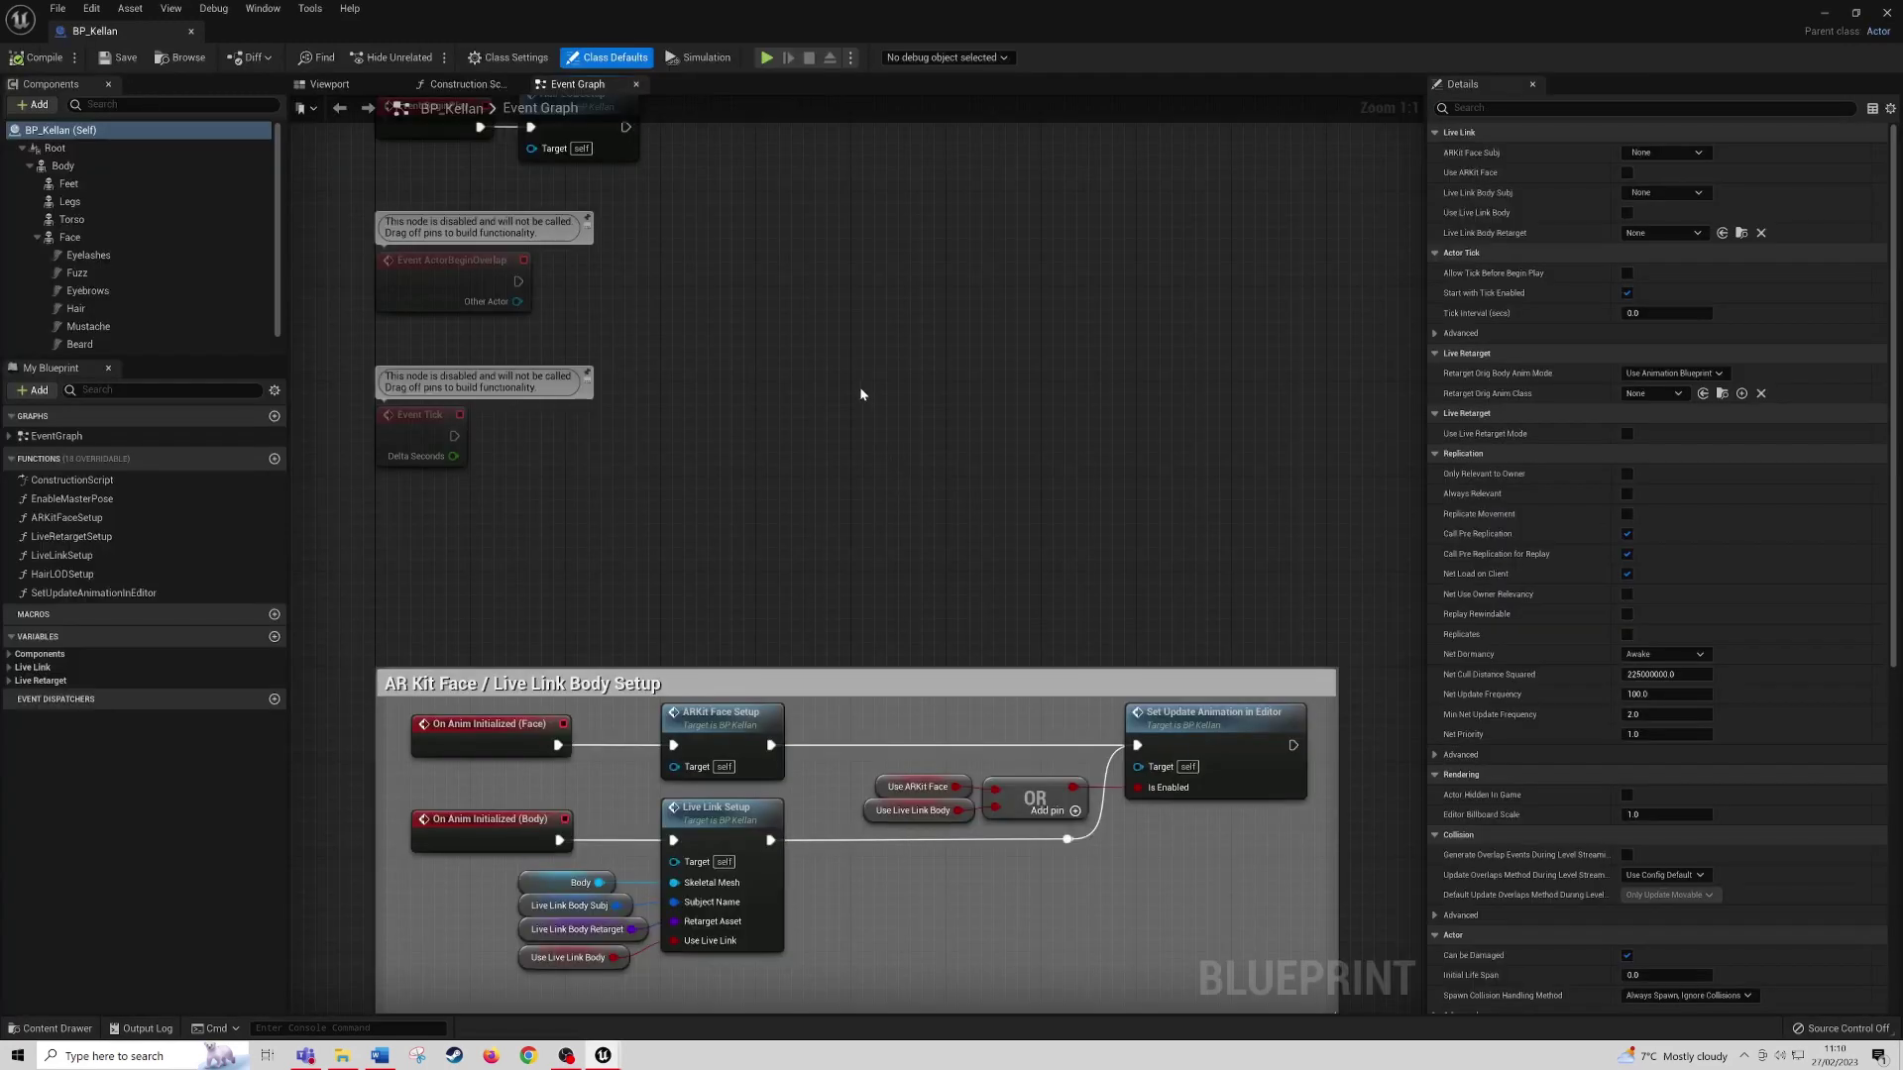
Step: Change the parent class of BP_Kellan to BP_ThirdPersonCharacter in the class settings
click(509, 59)
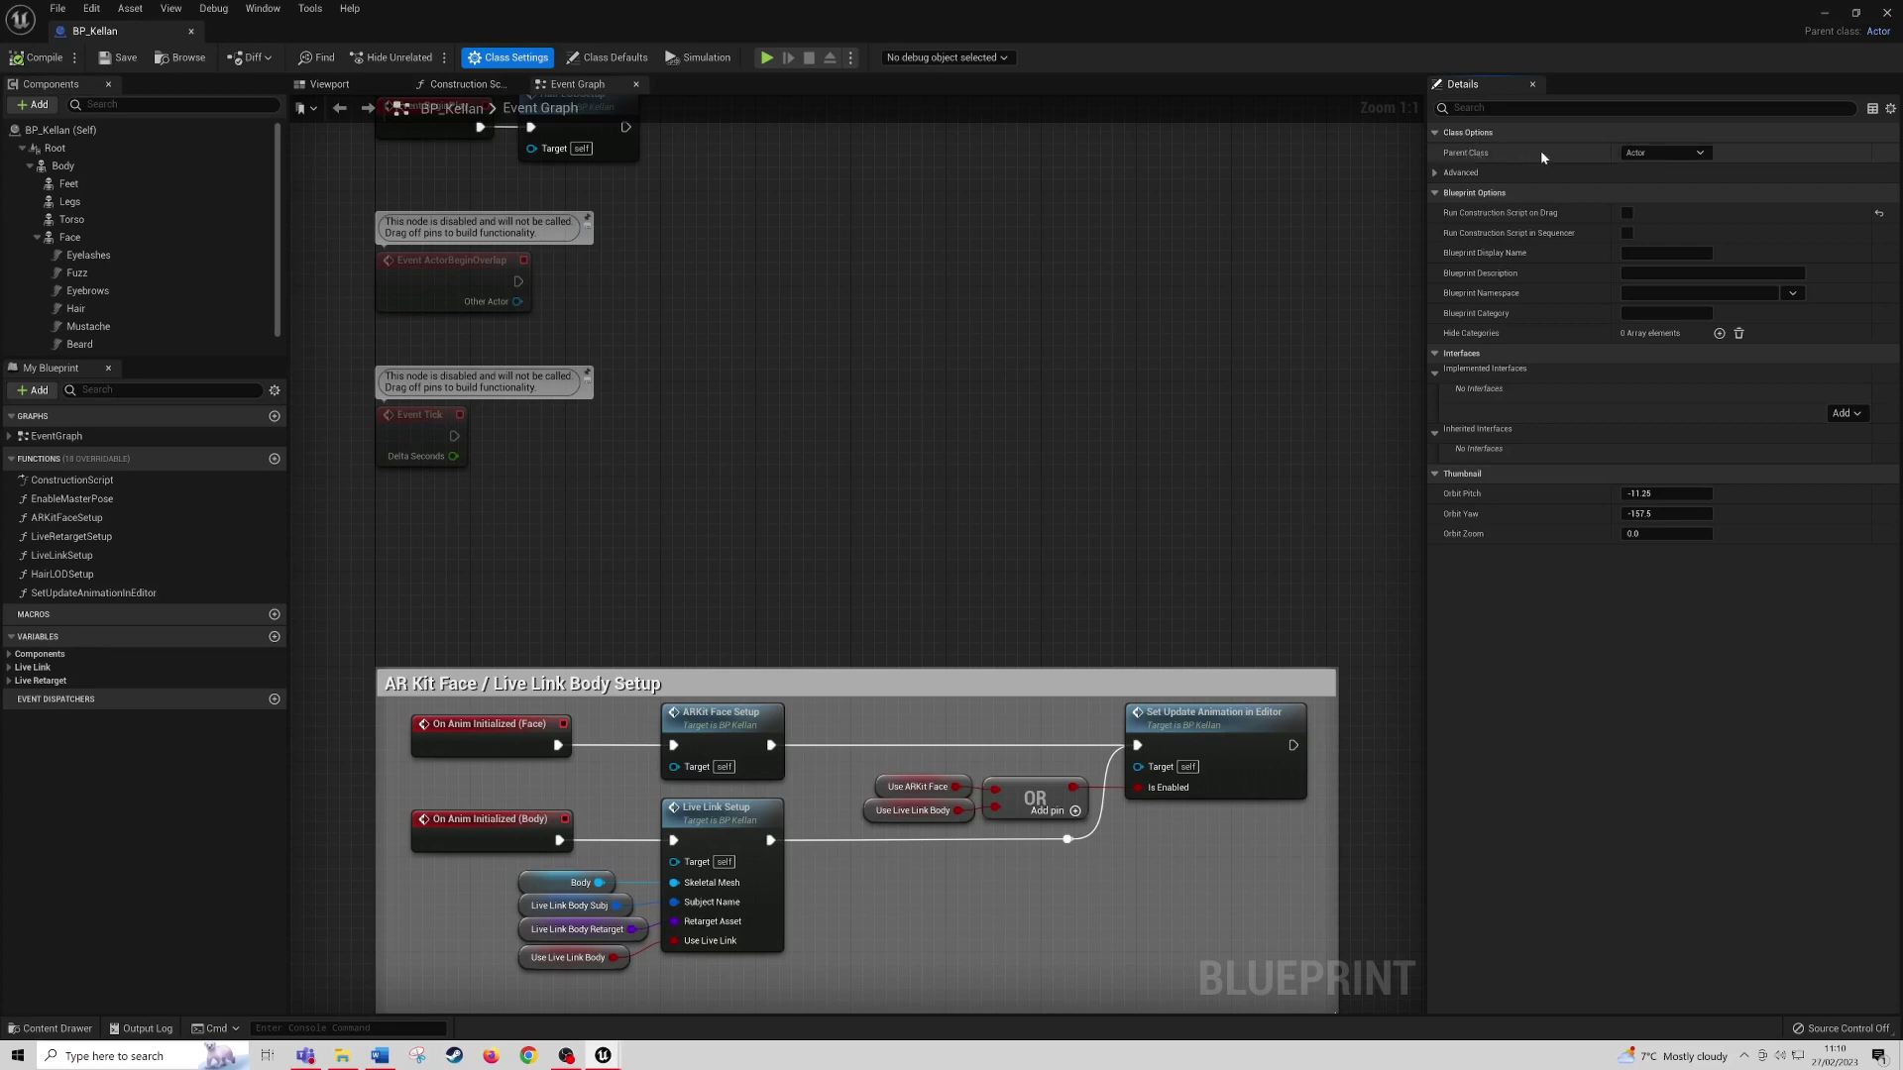
click(1704, 154)
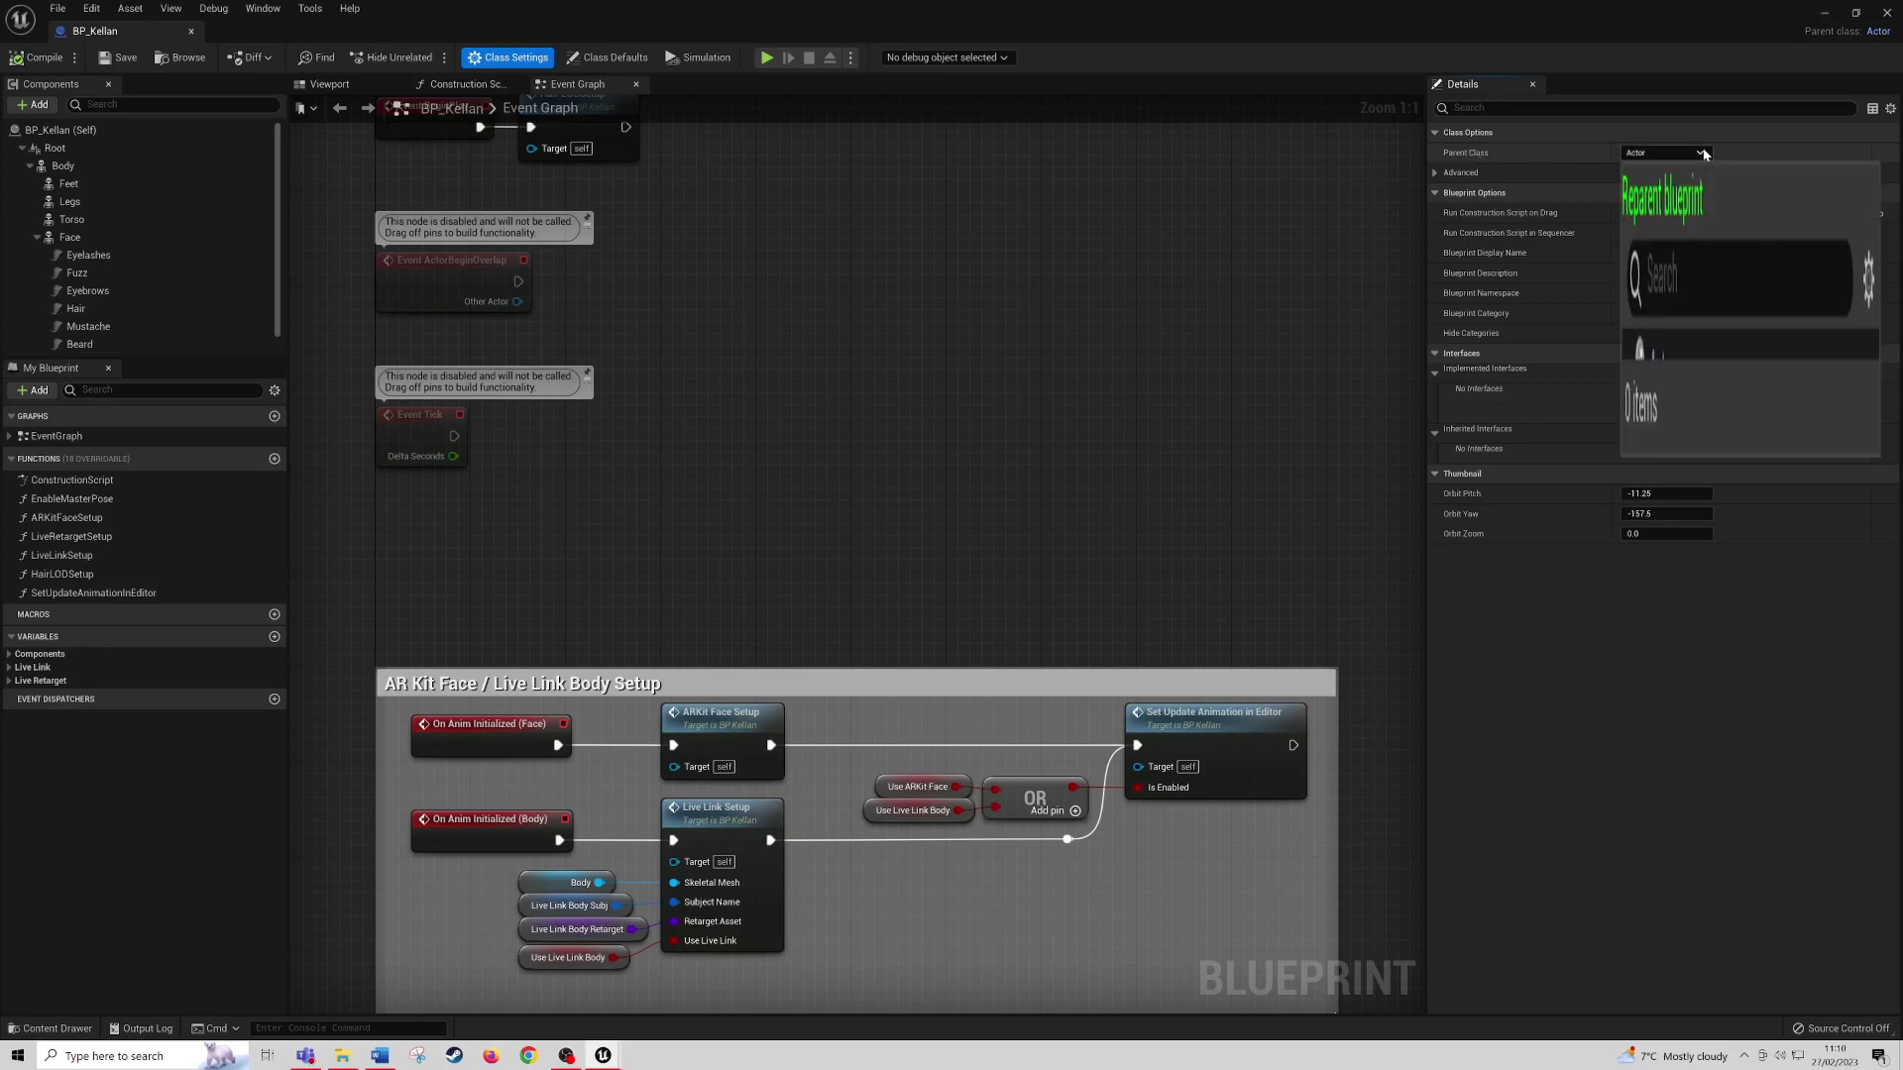
text(bp_)
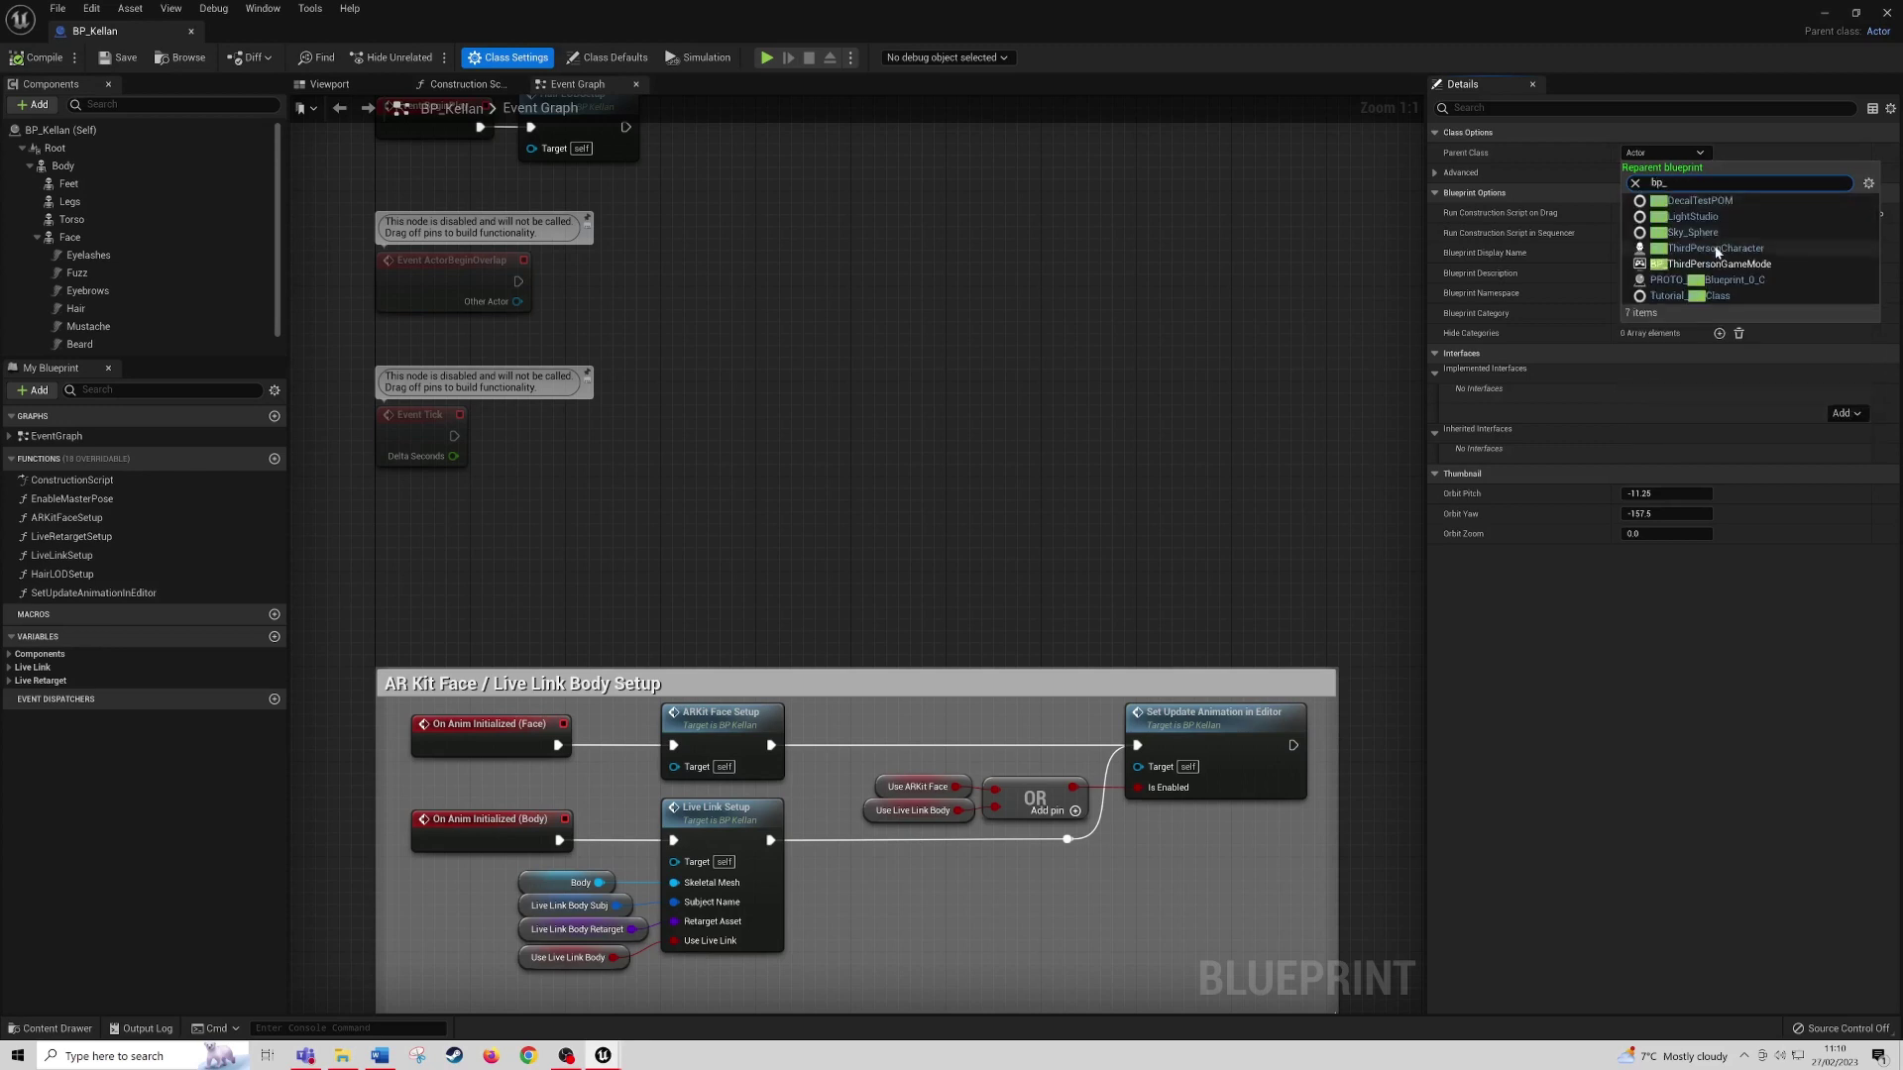
click(1749, 255)
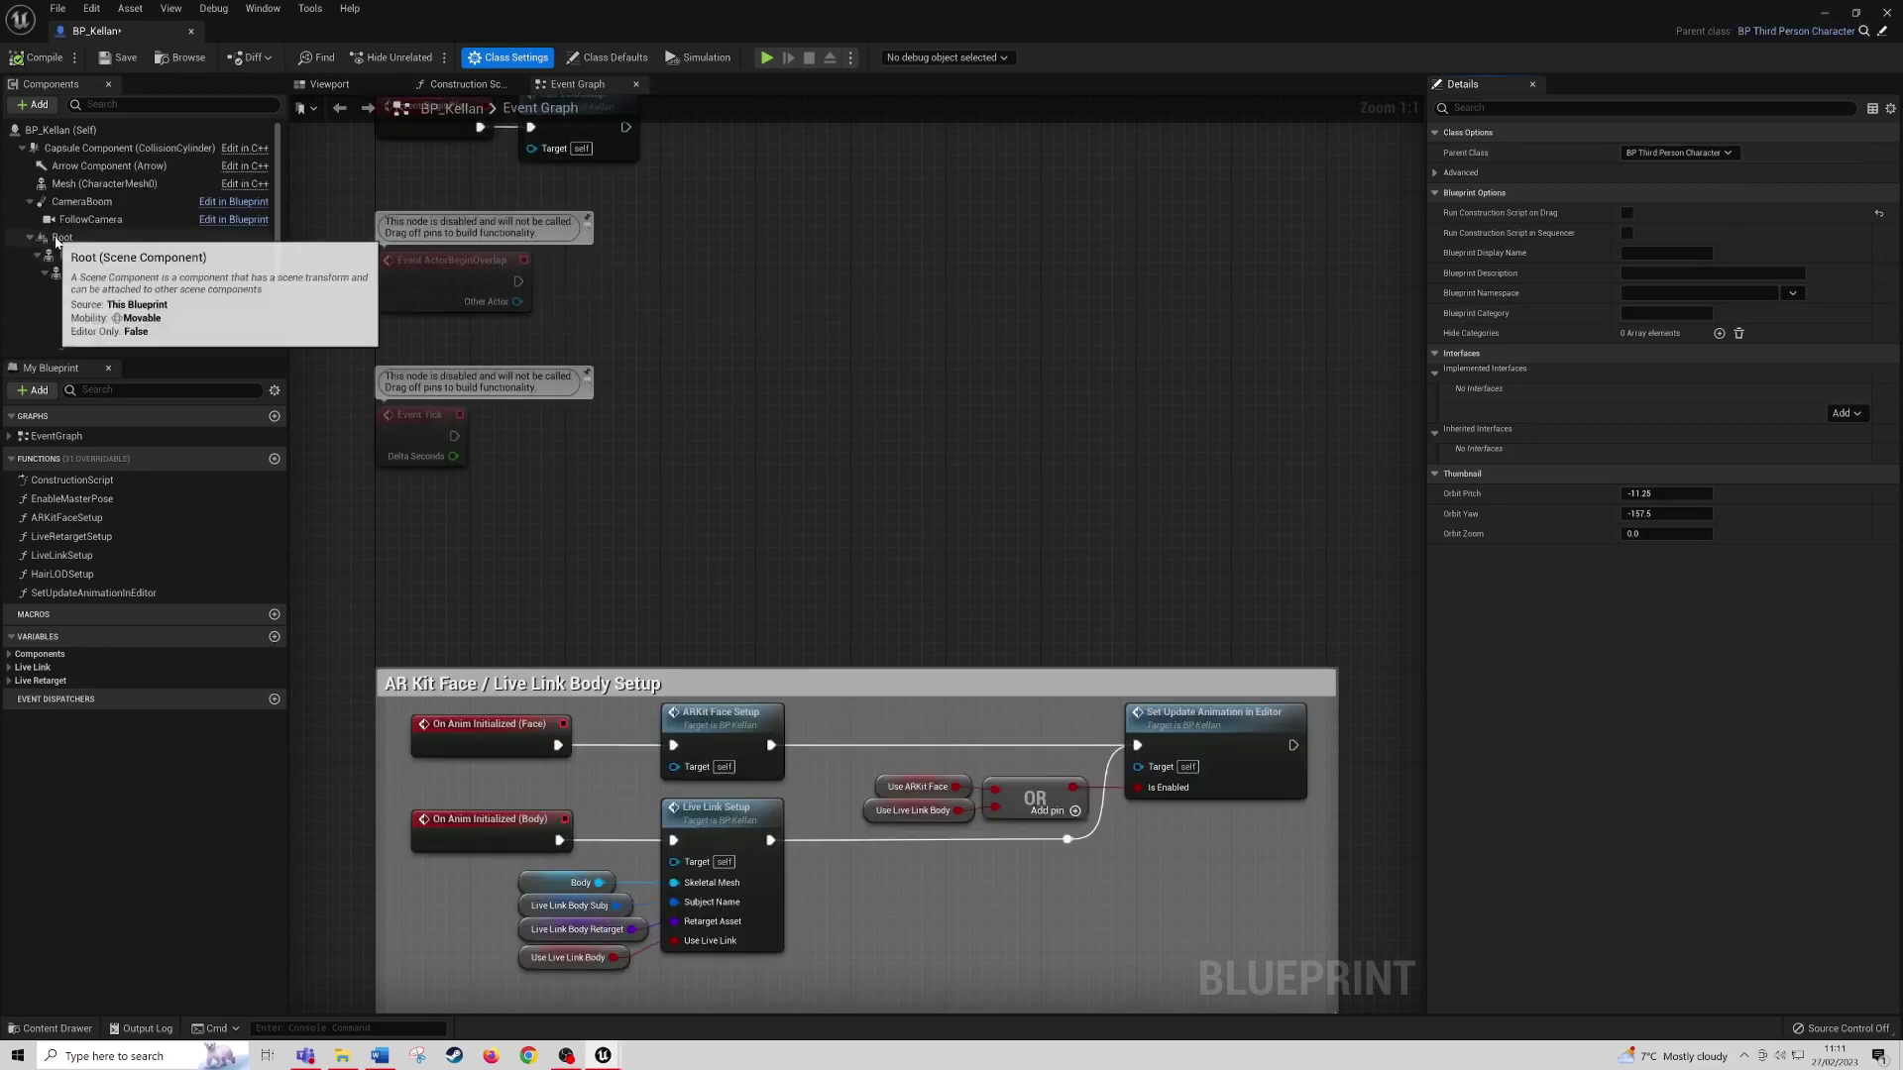
Step: Attach the Root component under Mesh (CharacterMesh0) and save the BP_Kellan blueprint
drag(65, 238, 117, 186)
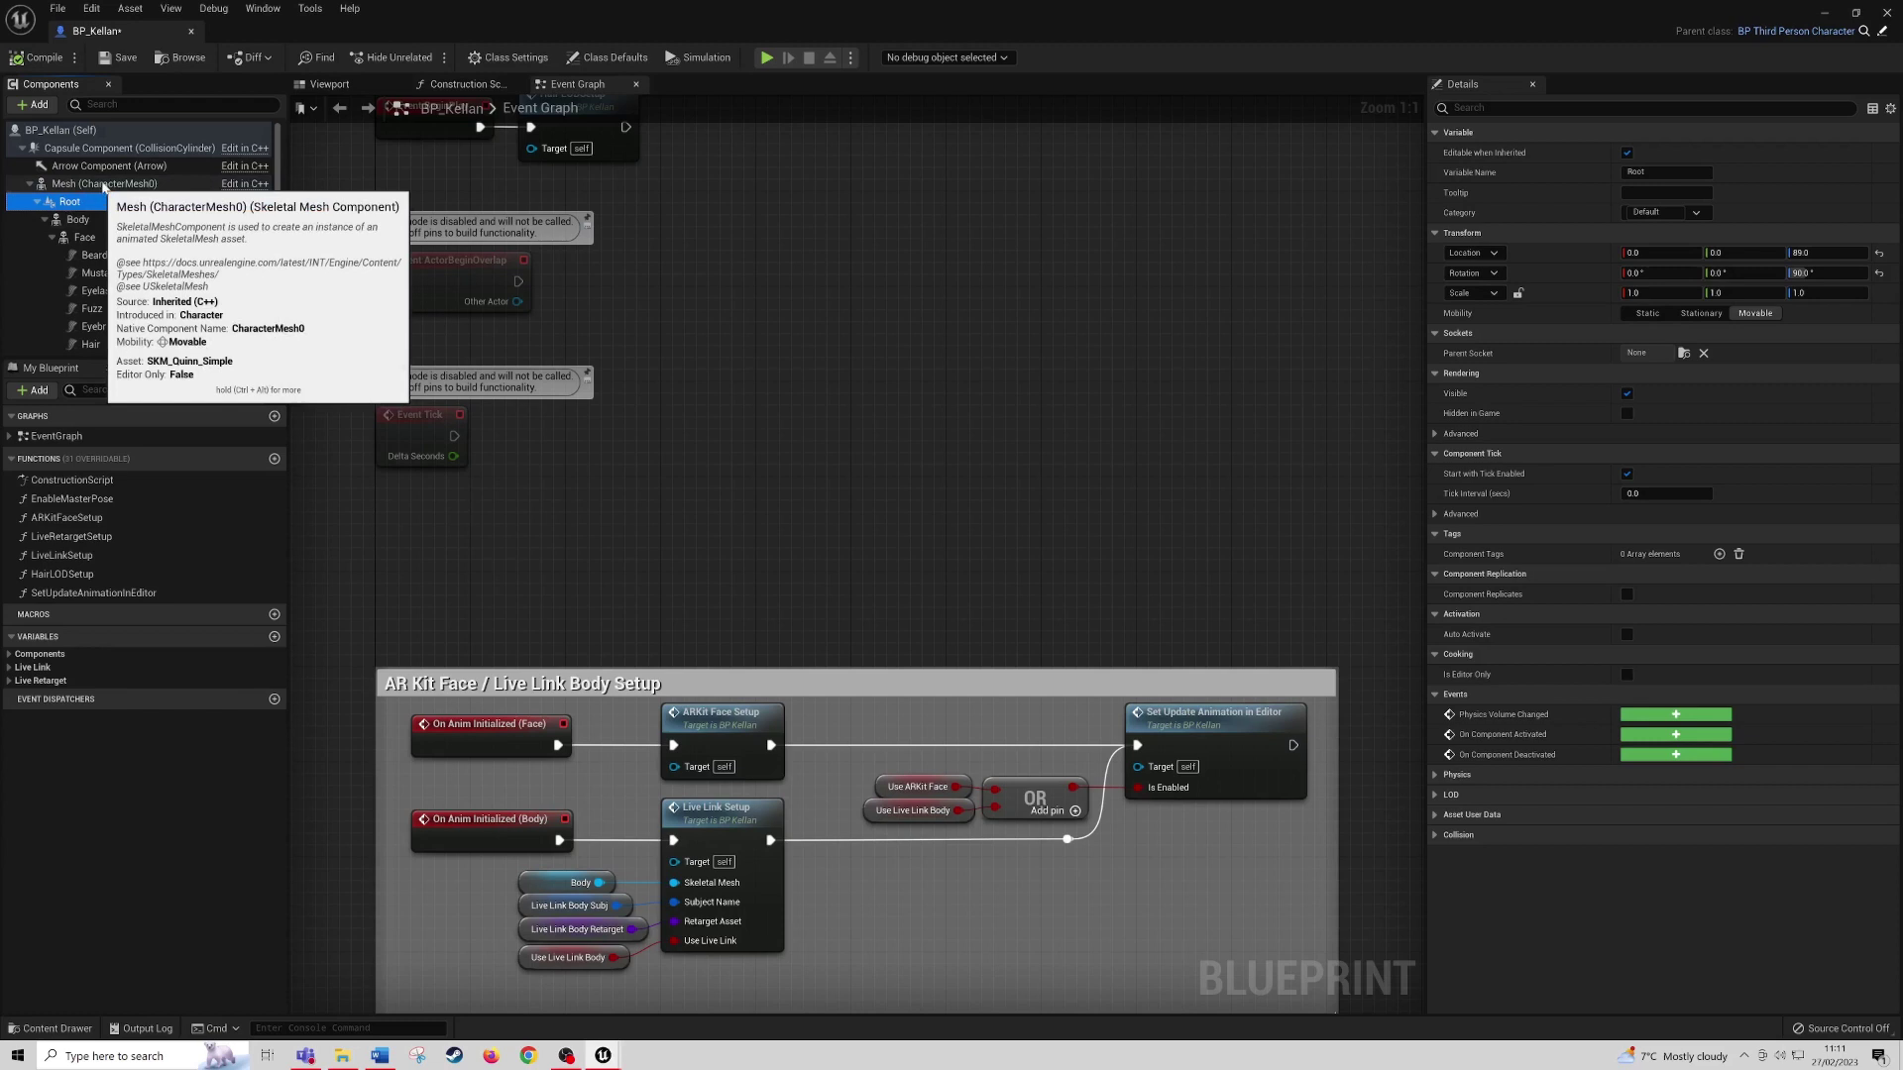
click(119, 58)
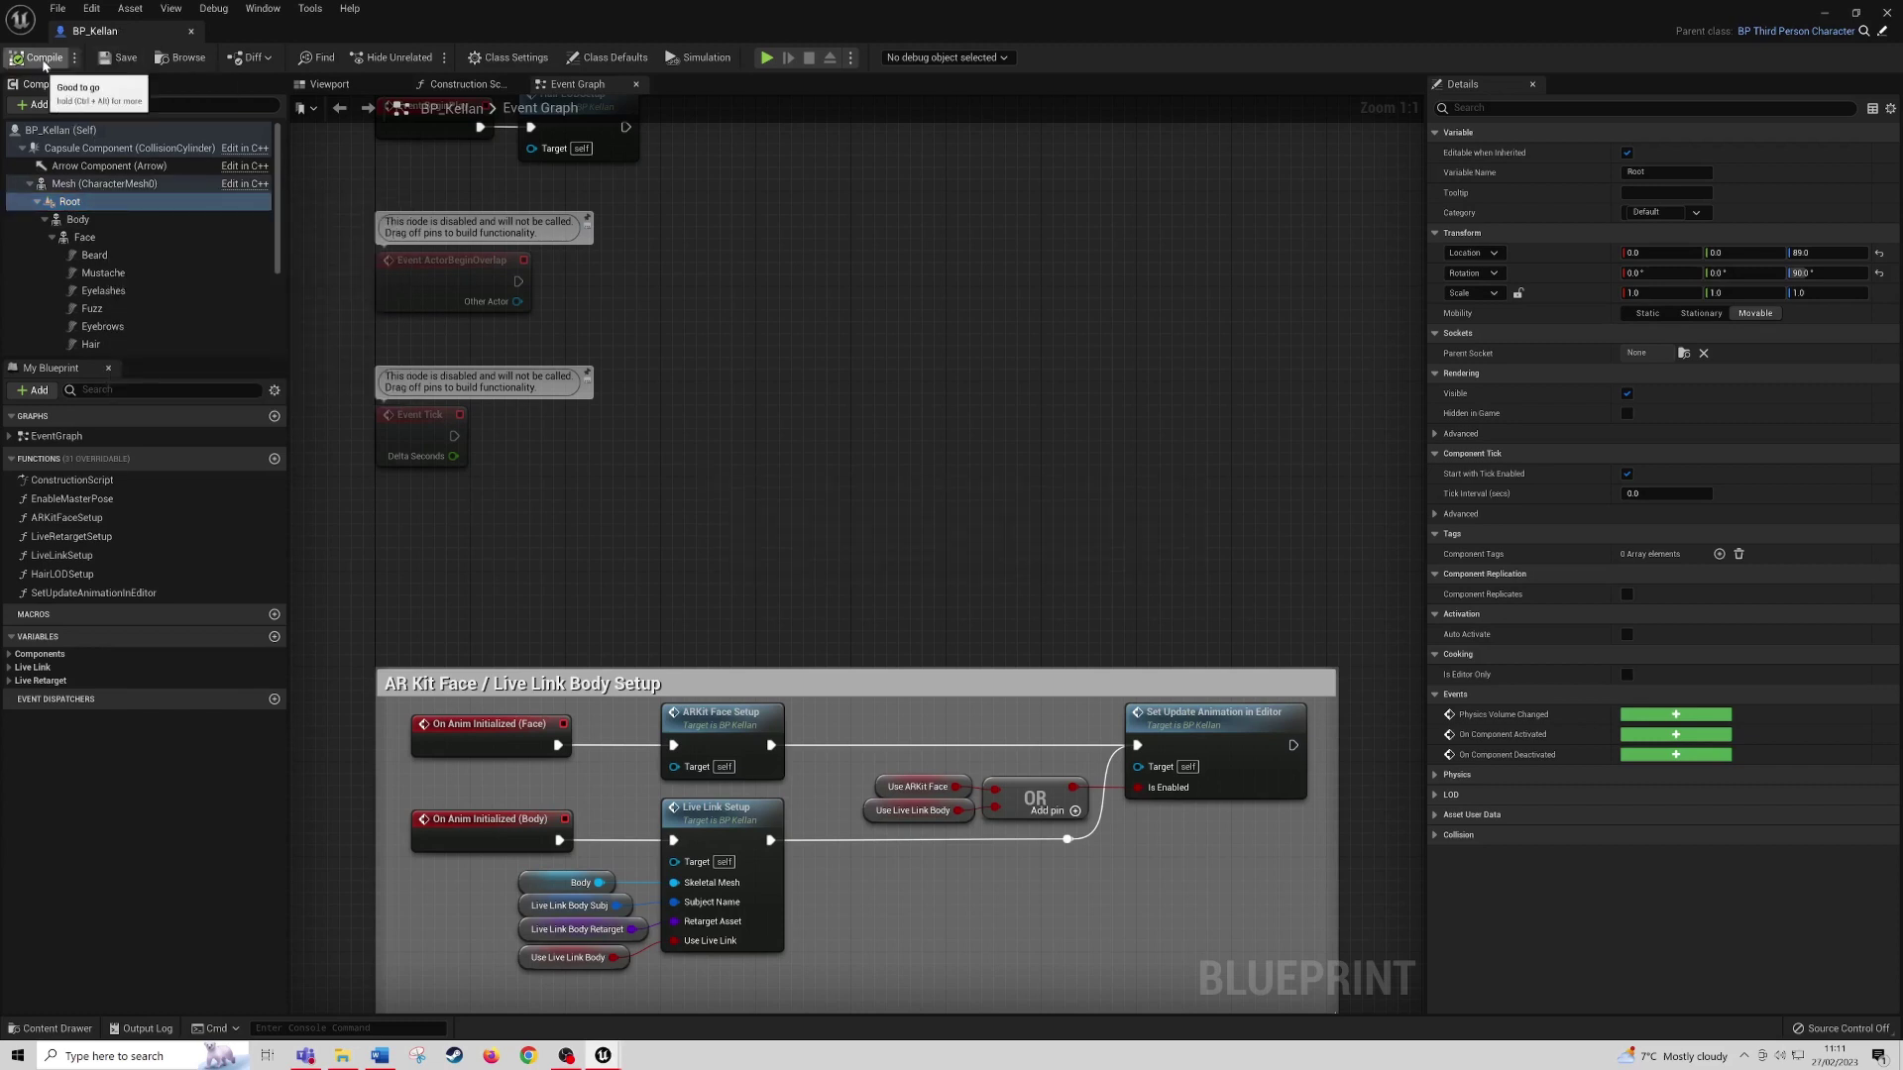
Step: Compile BP_Kellan and reset the Root component's location and rotation to 0 on all axes
click(42, 59)
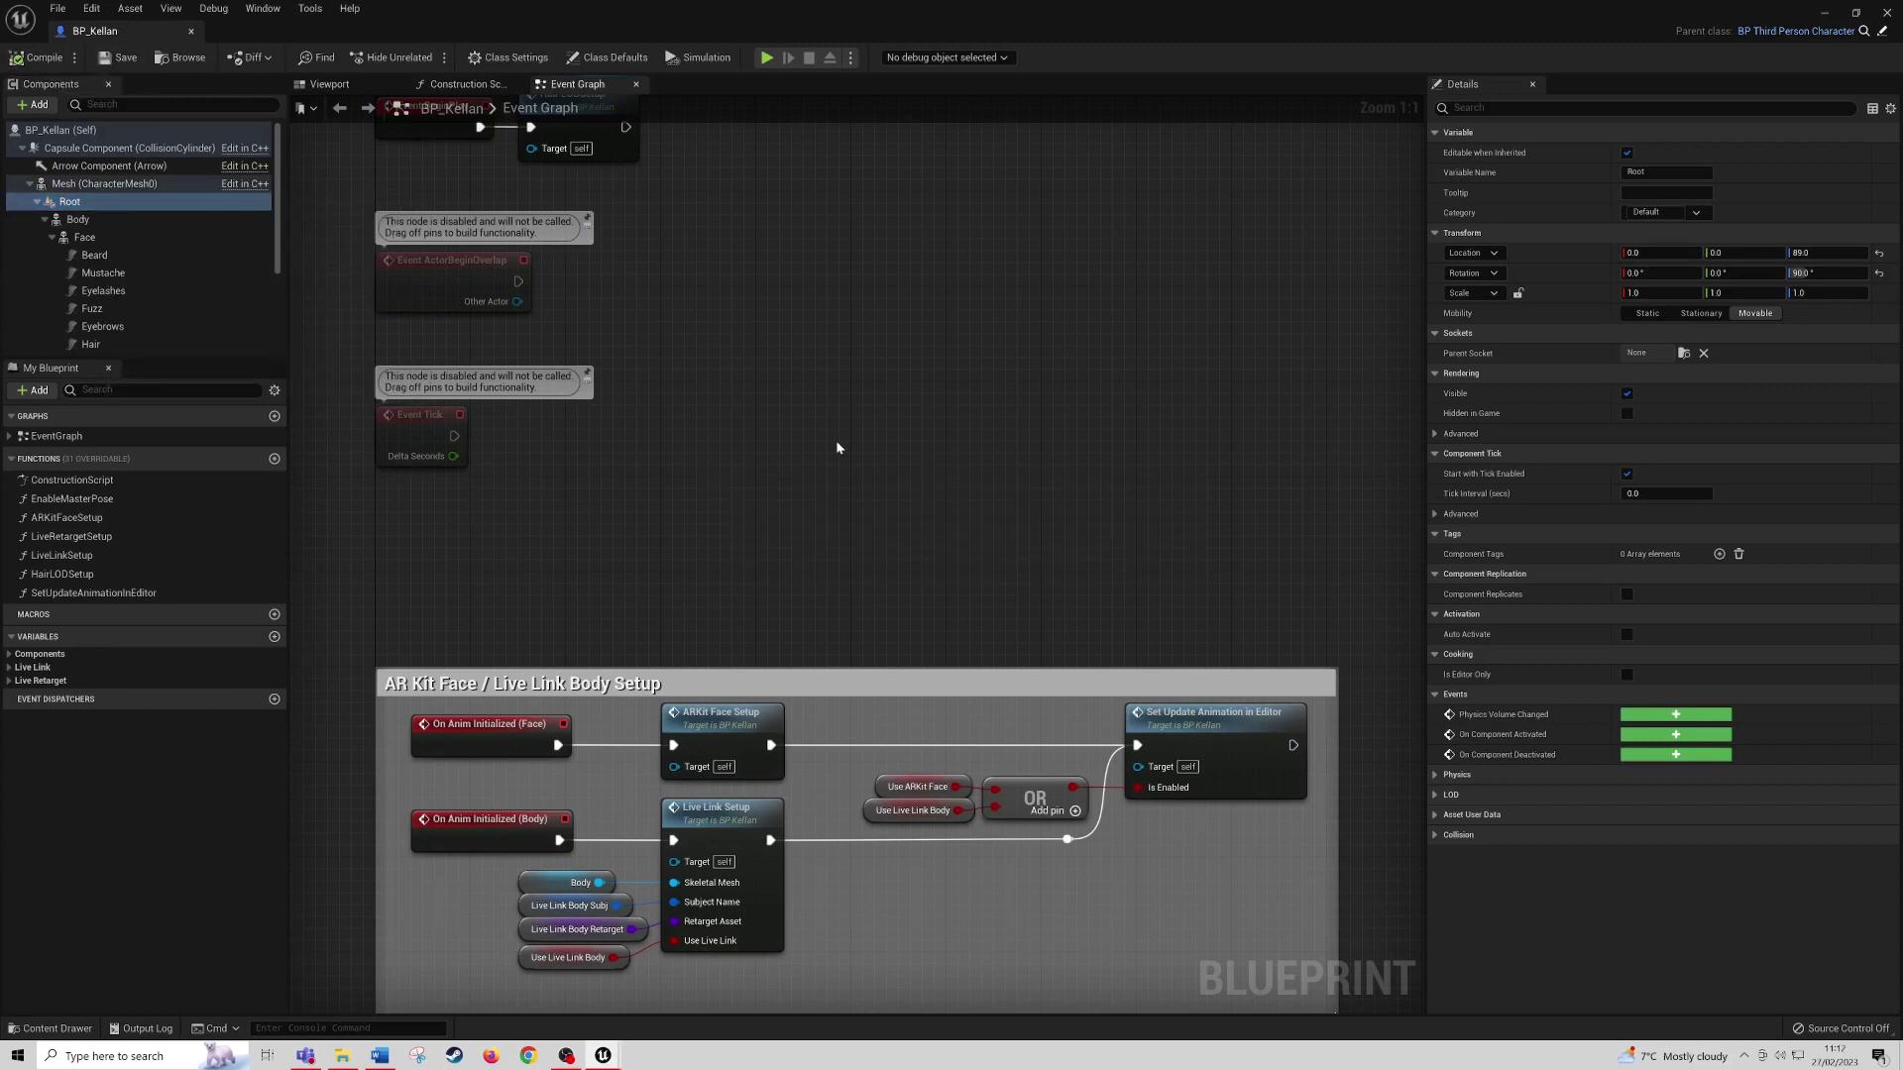
click(363, 88)
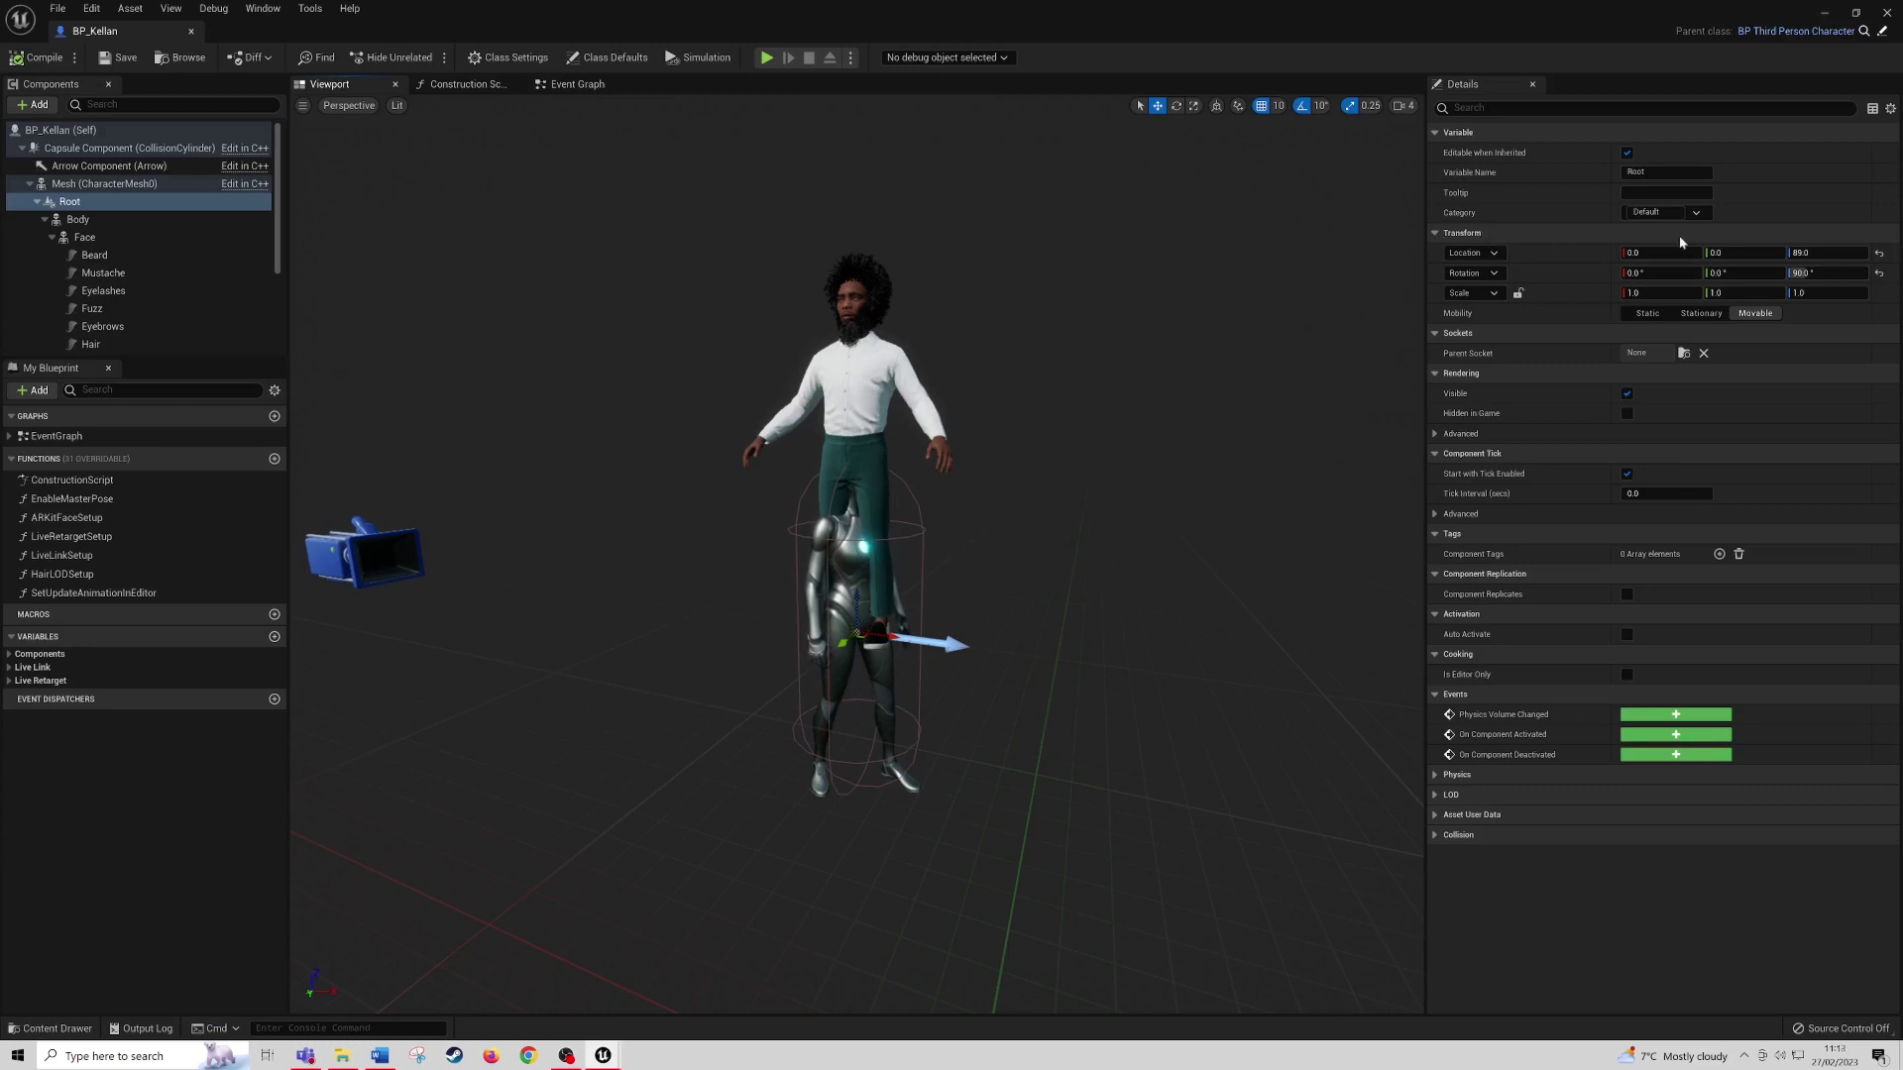
click(1879, 256)
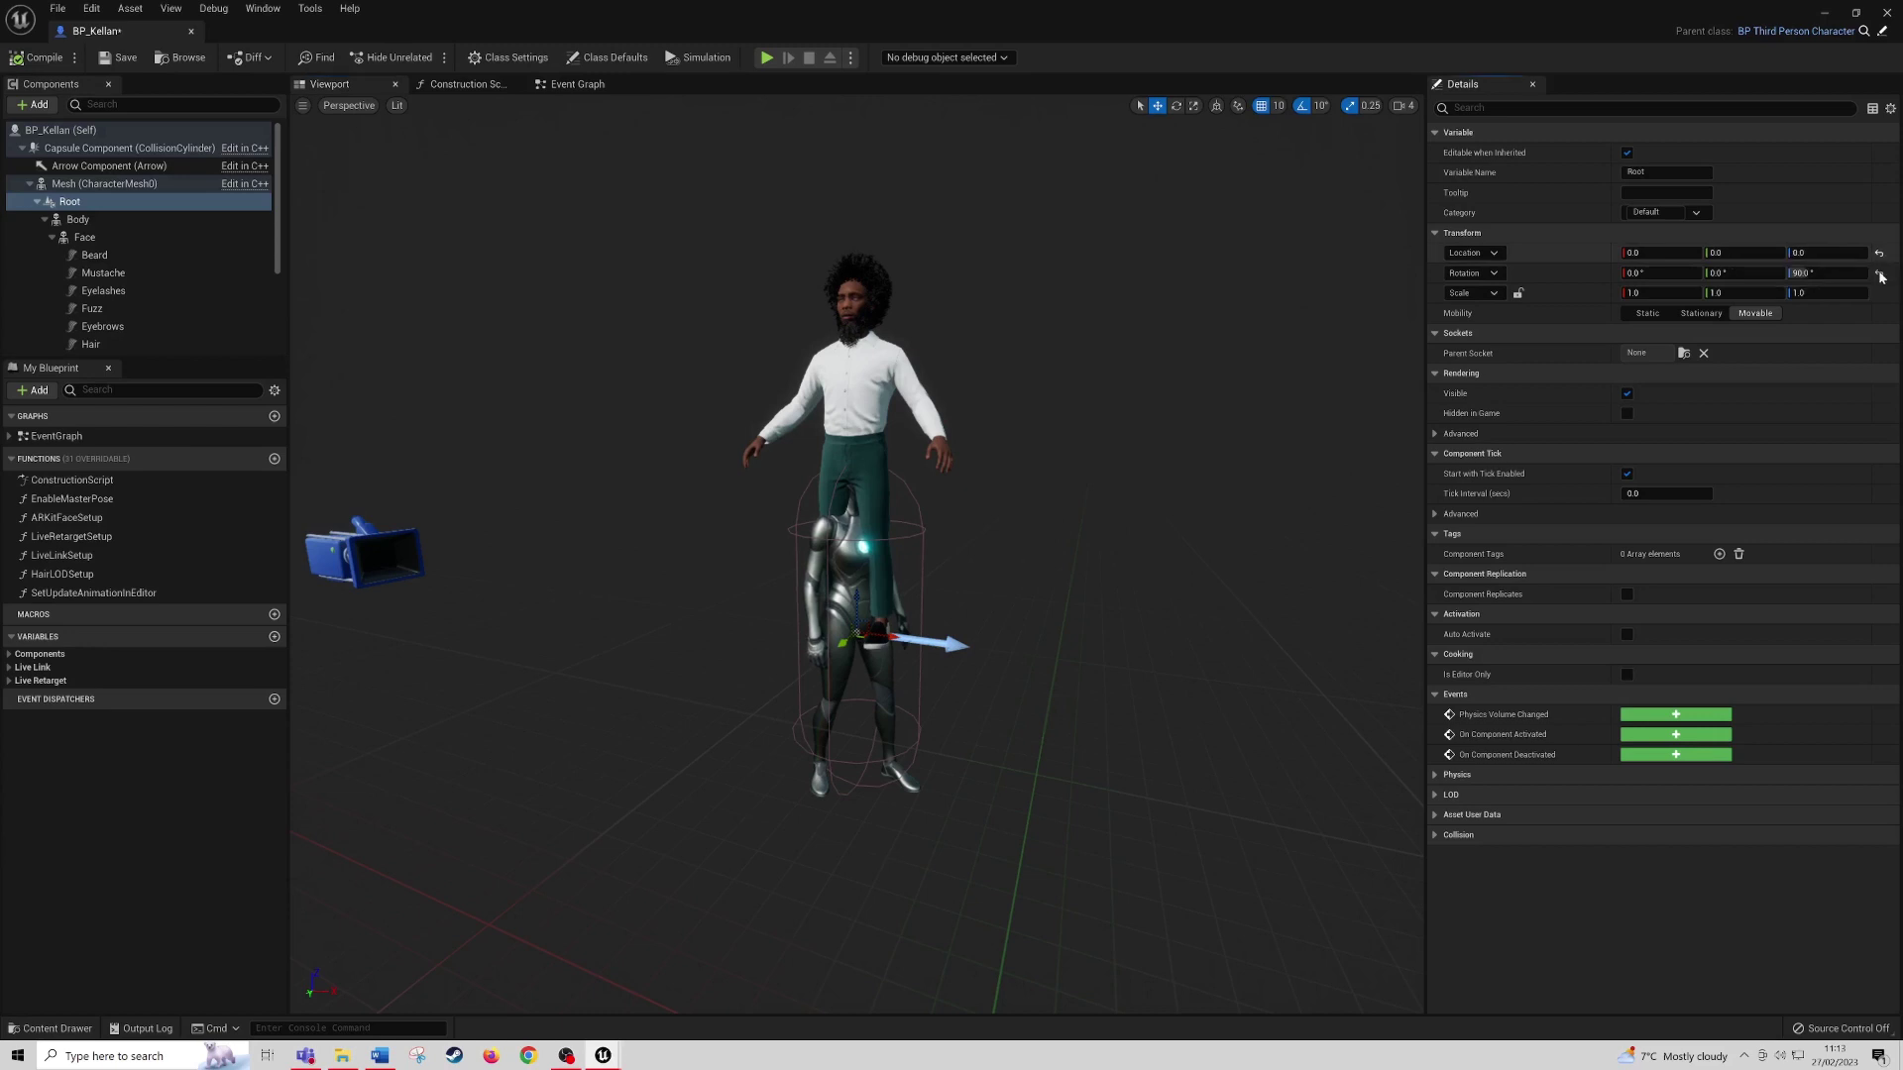
click(1878, 275)
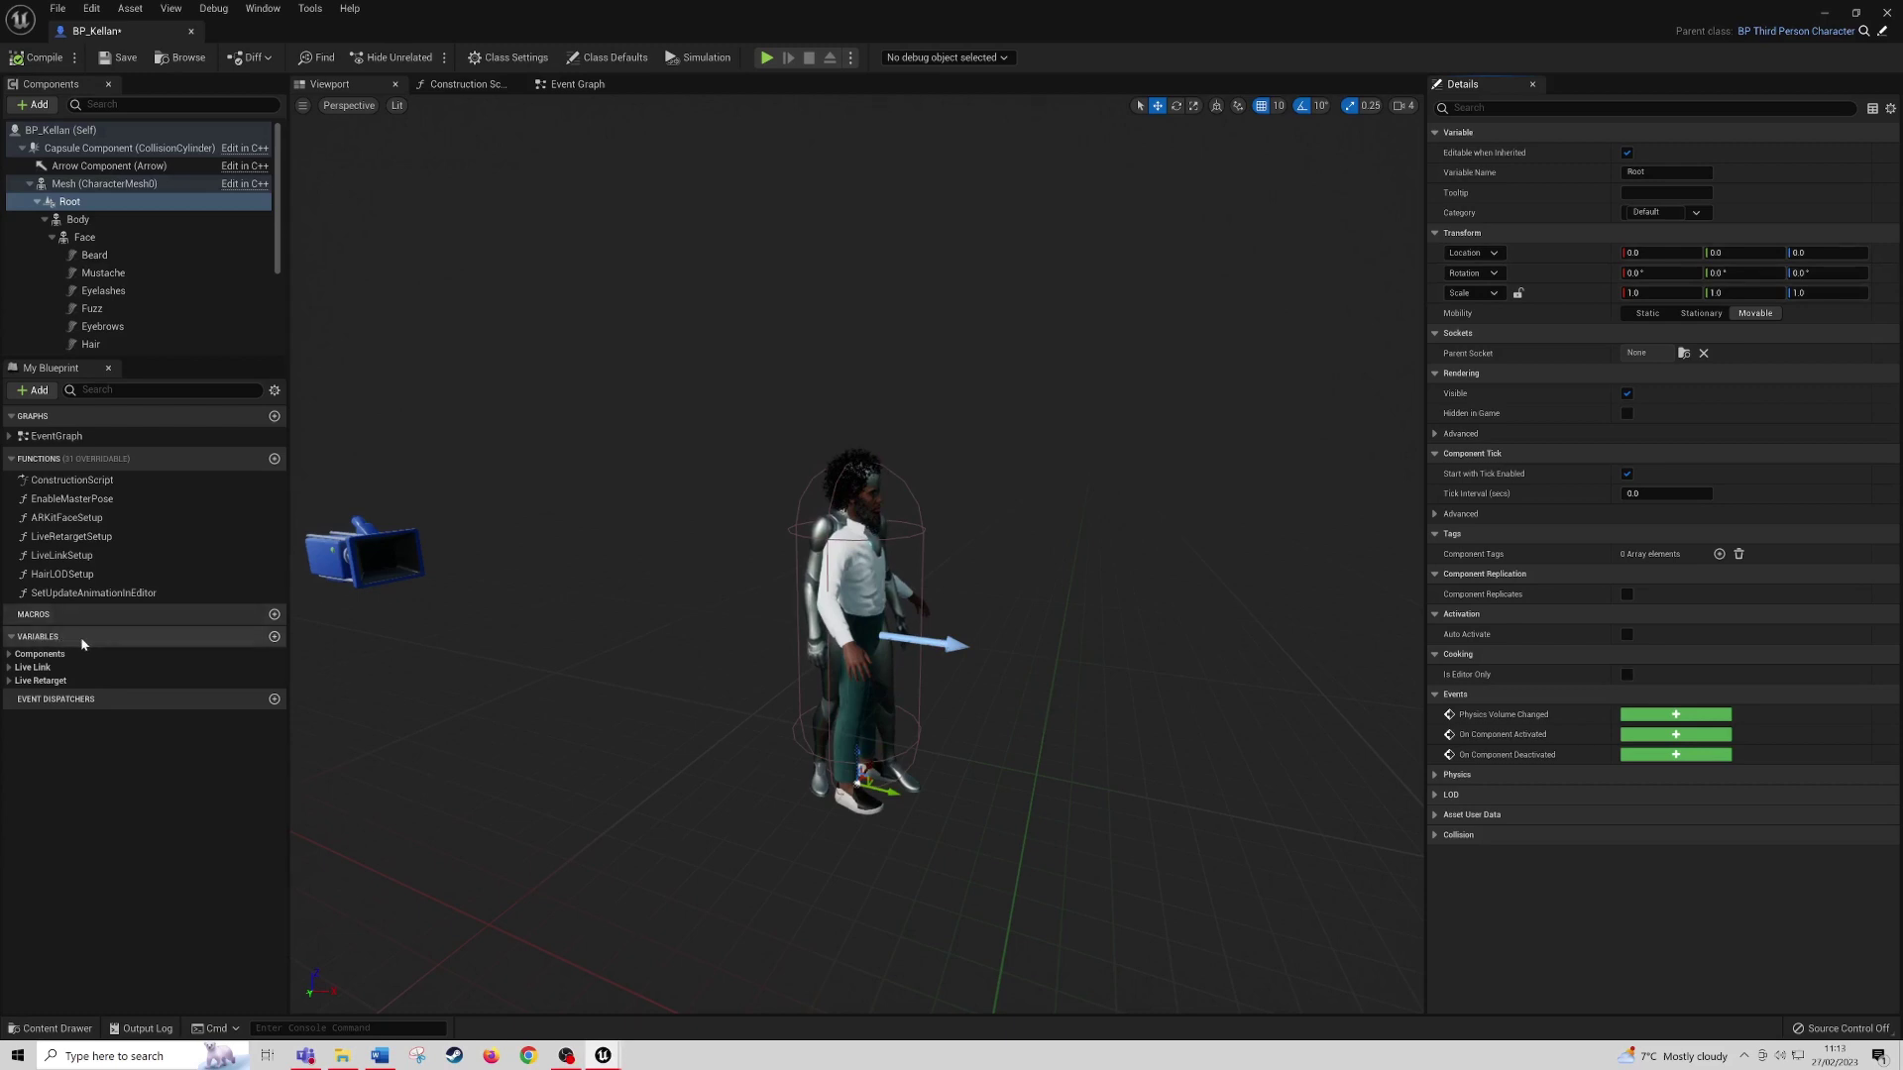
Step: Enable the default value of the Live Retarget variable UseLiveRetargetMode
click(10, 682)
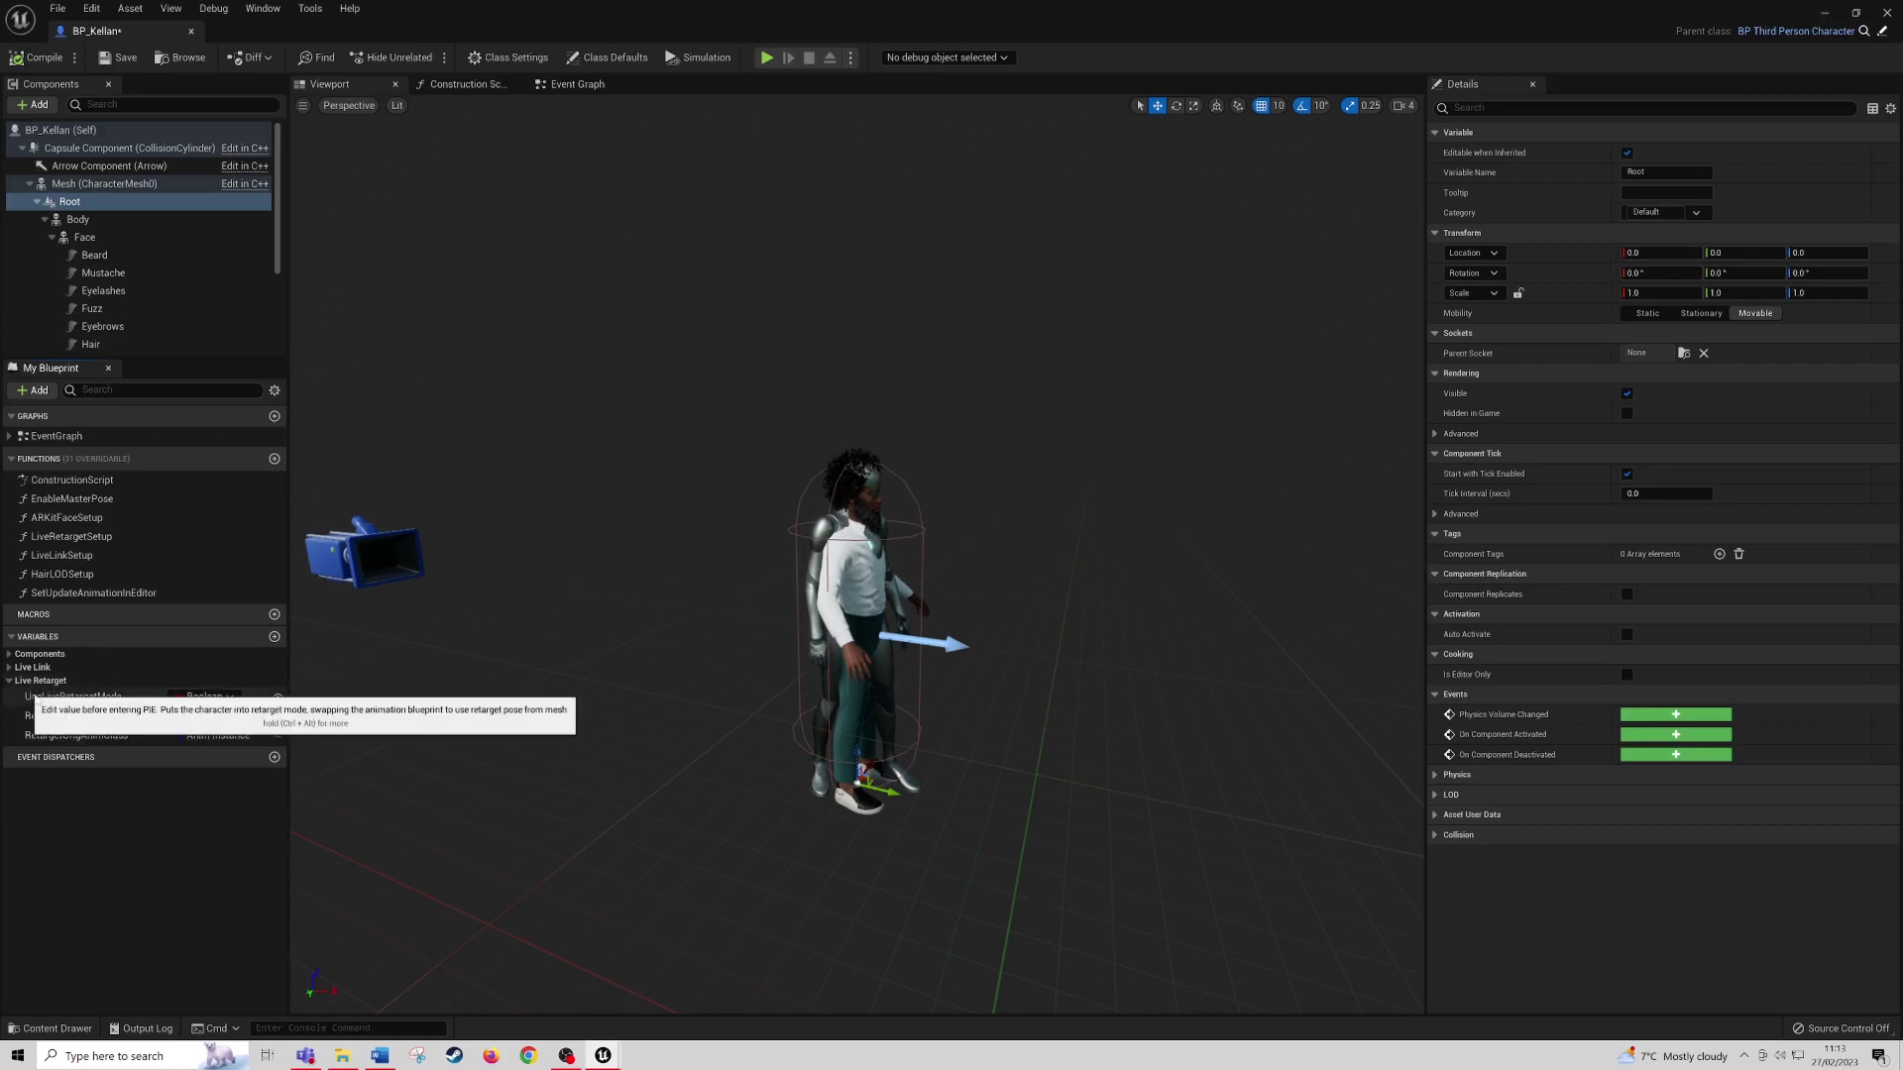
click(133, 702)
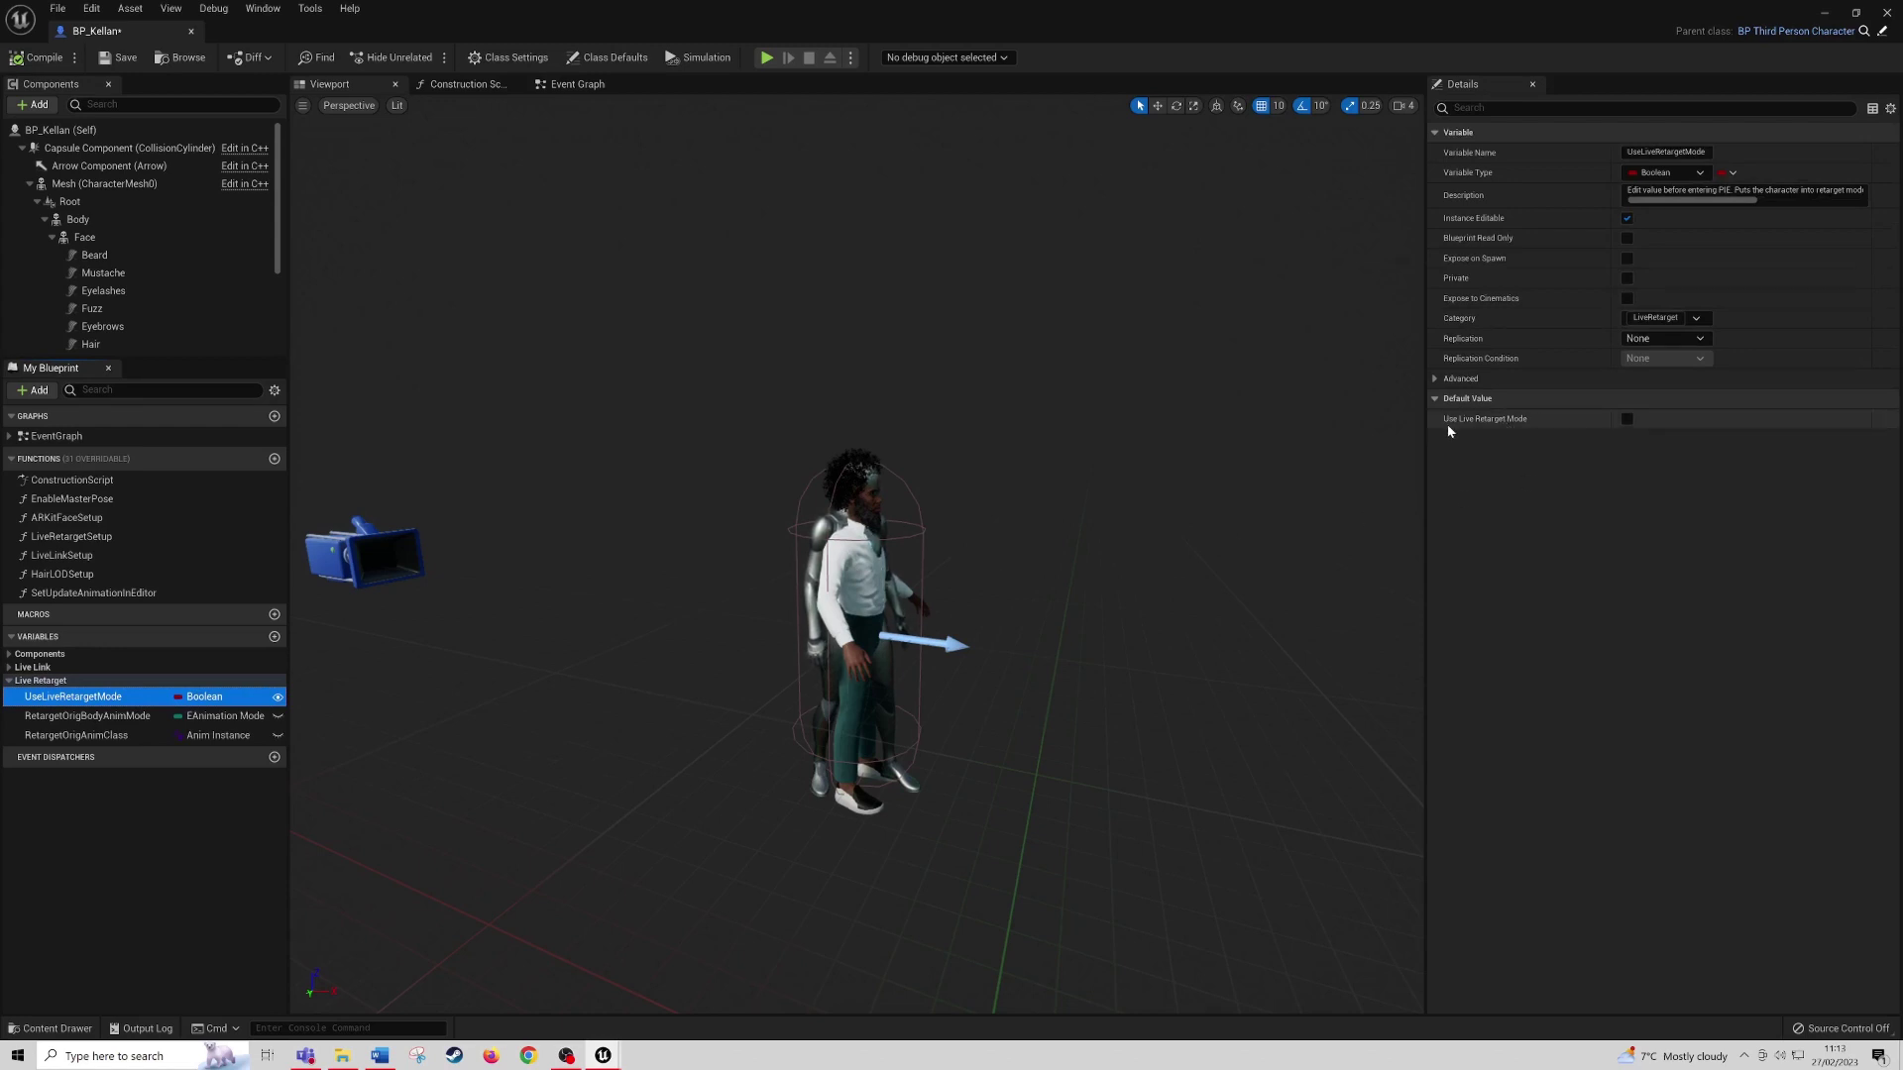
click(1628, 421)
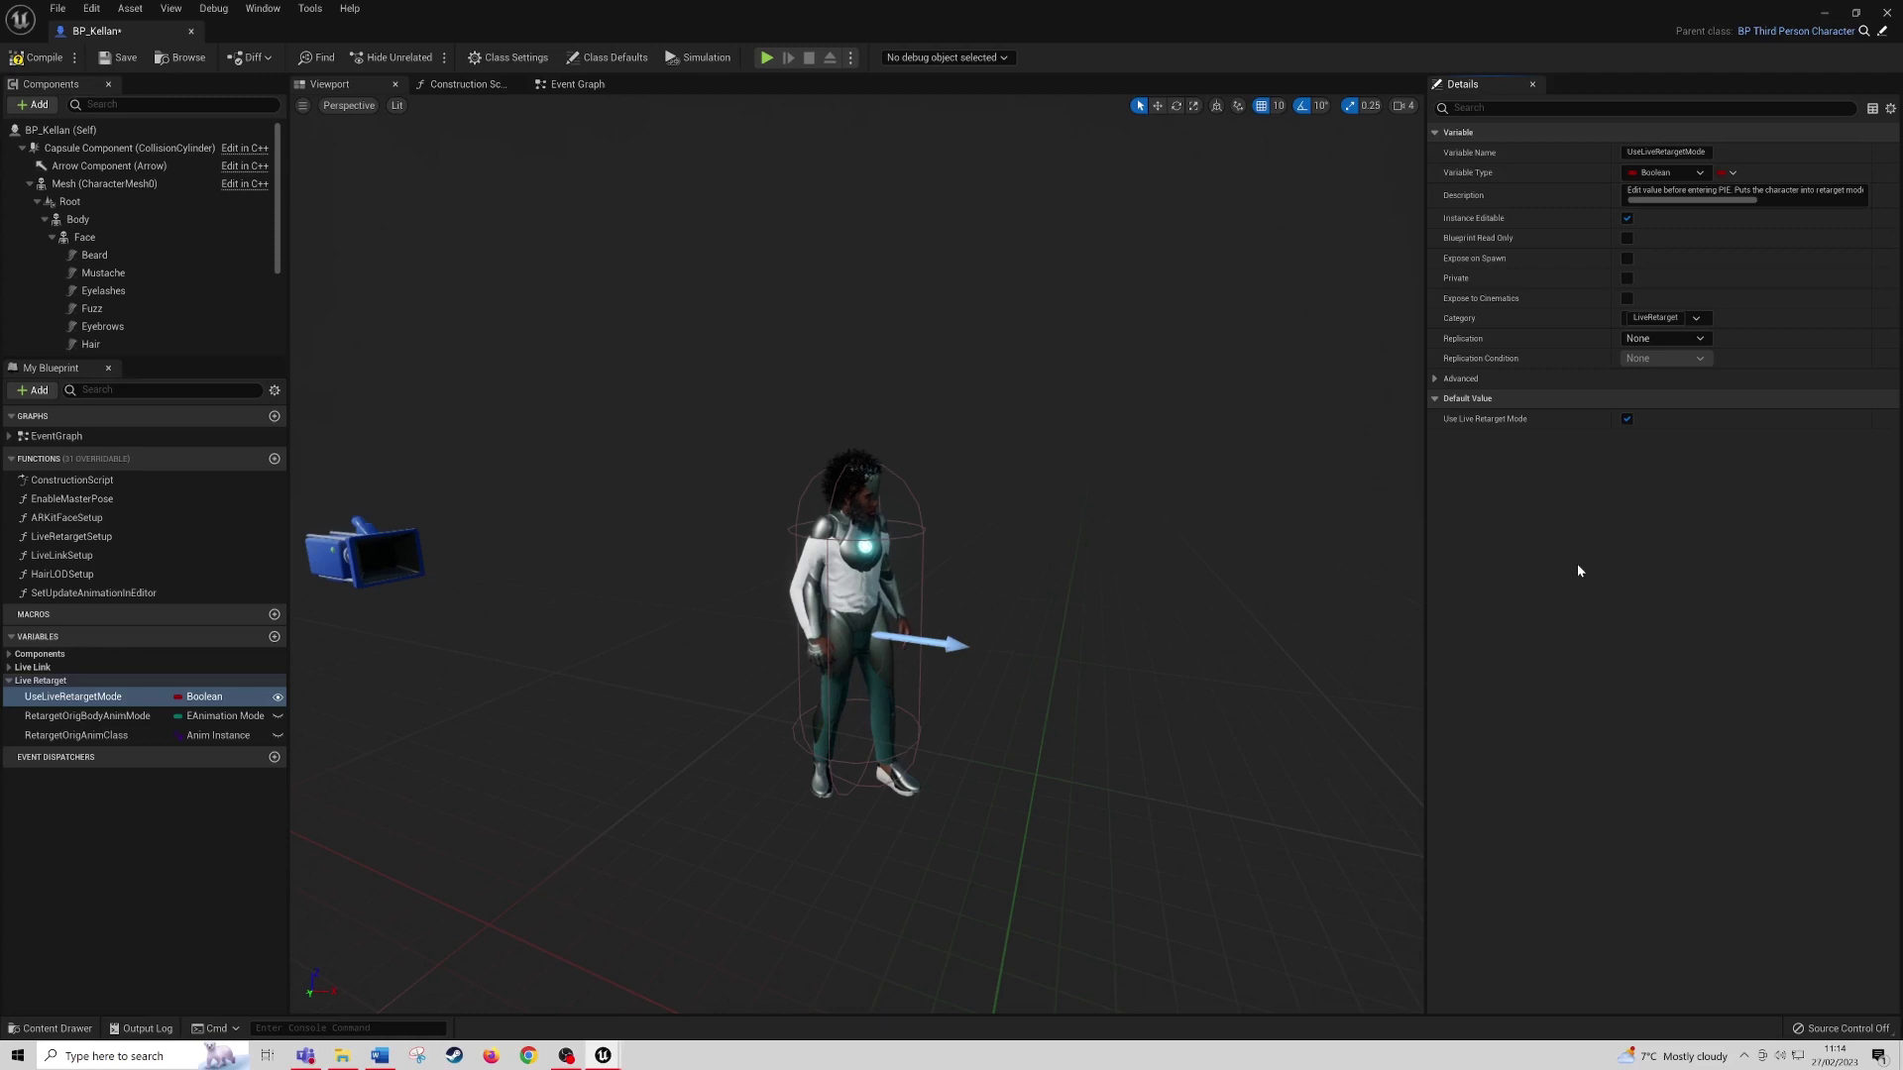
Step: Turn off the Visible rendering property of the Mesh (CharacterMesh0) component
click(95, 184)
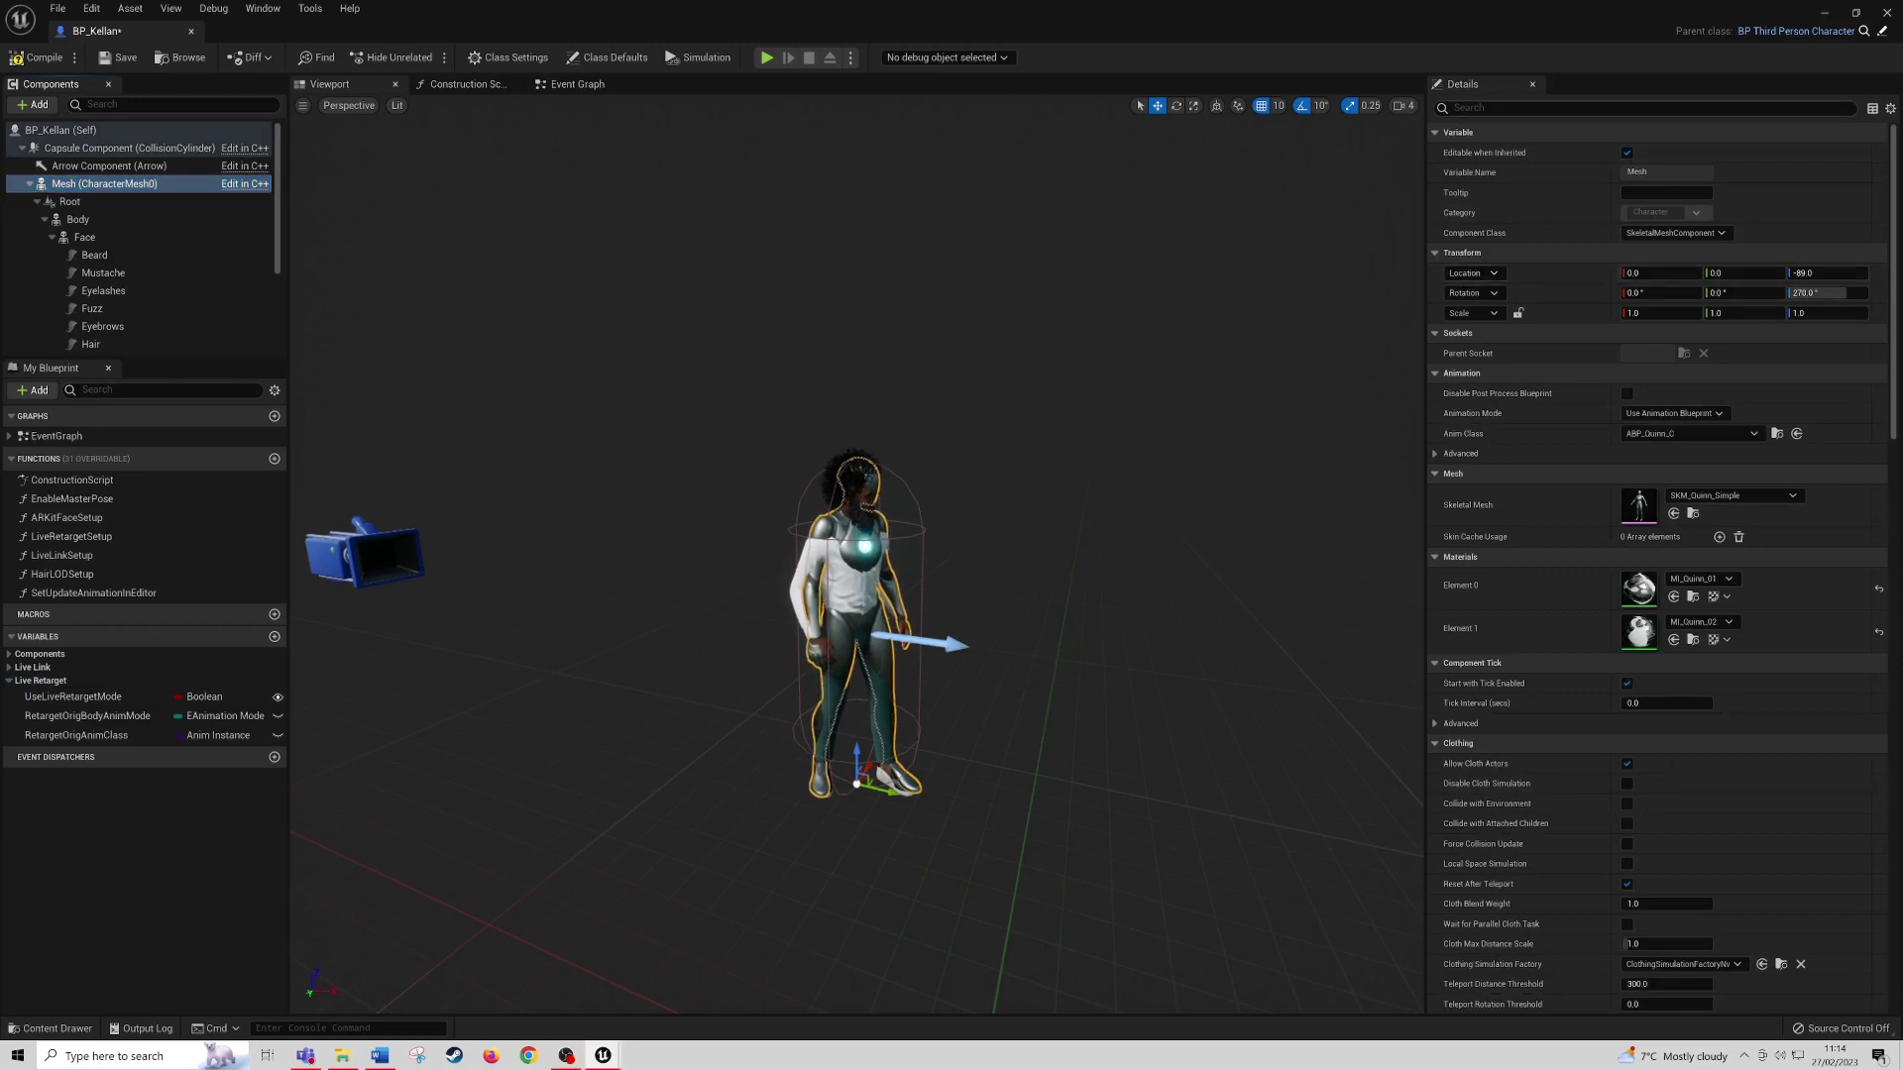
click(1506, 108)
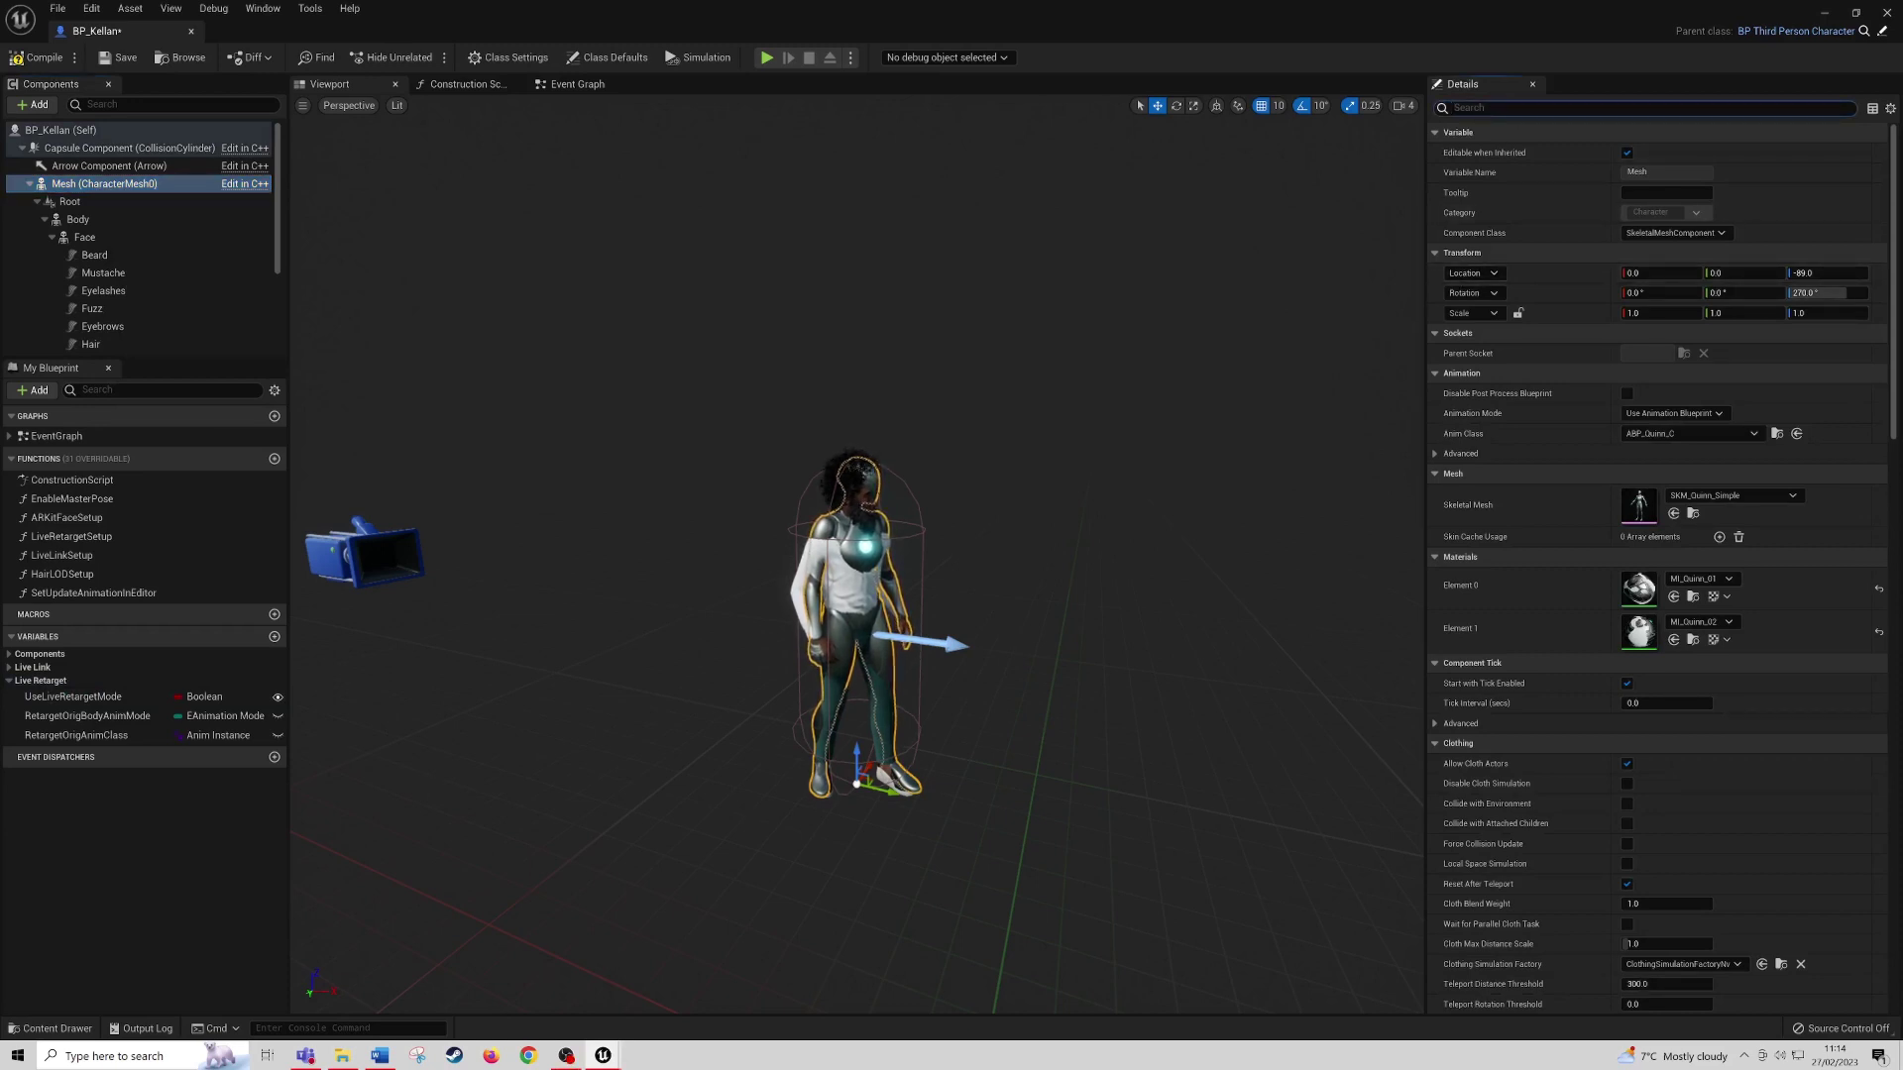
text(vis)
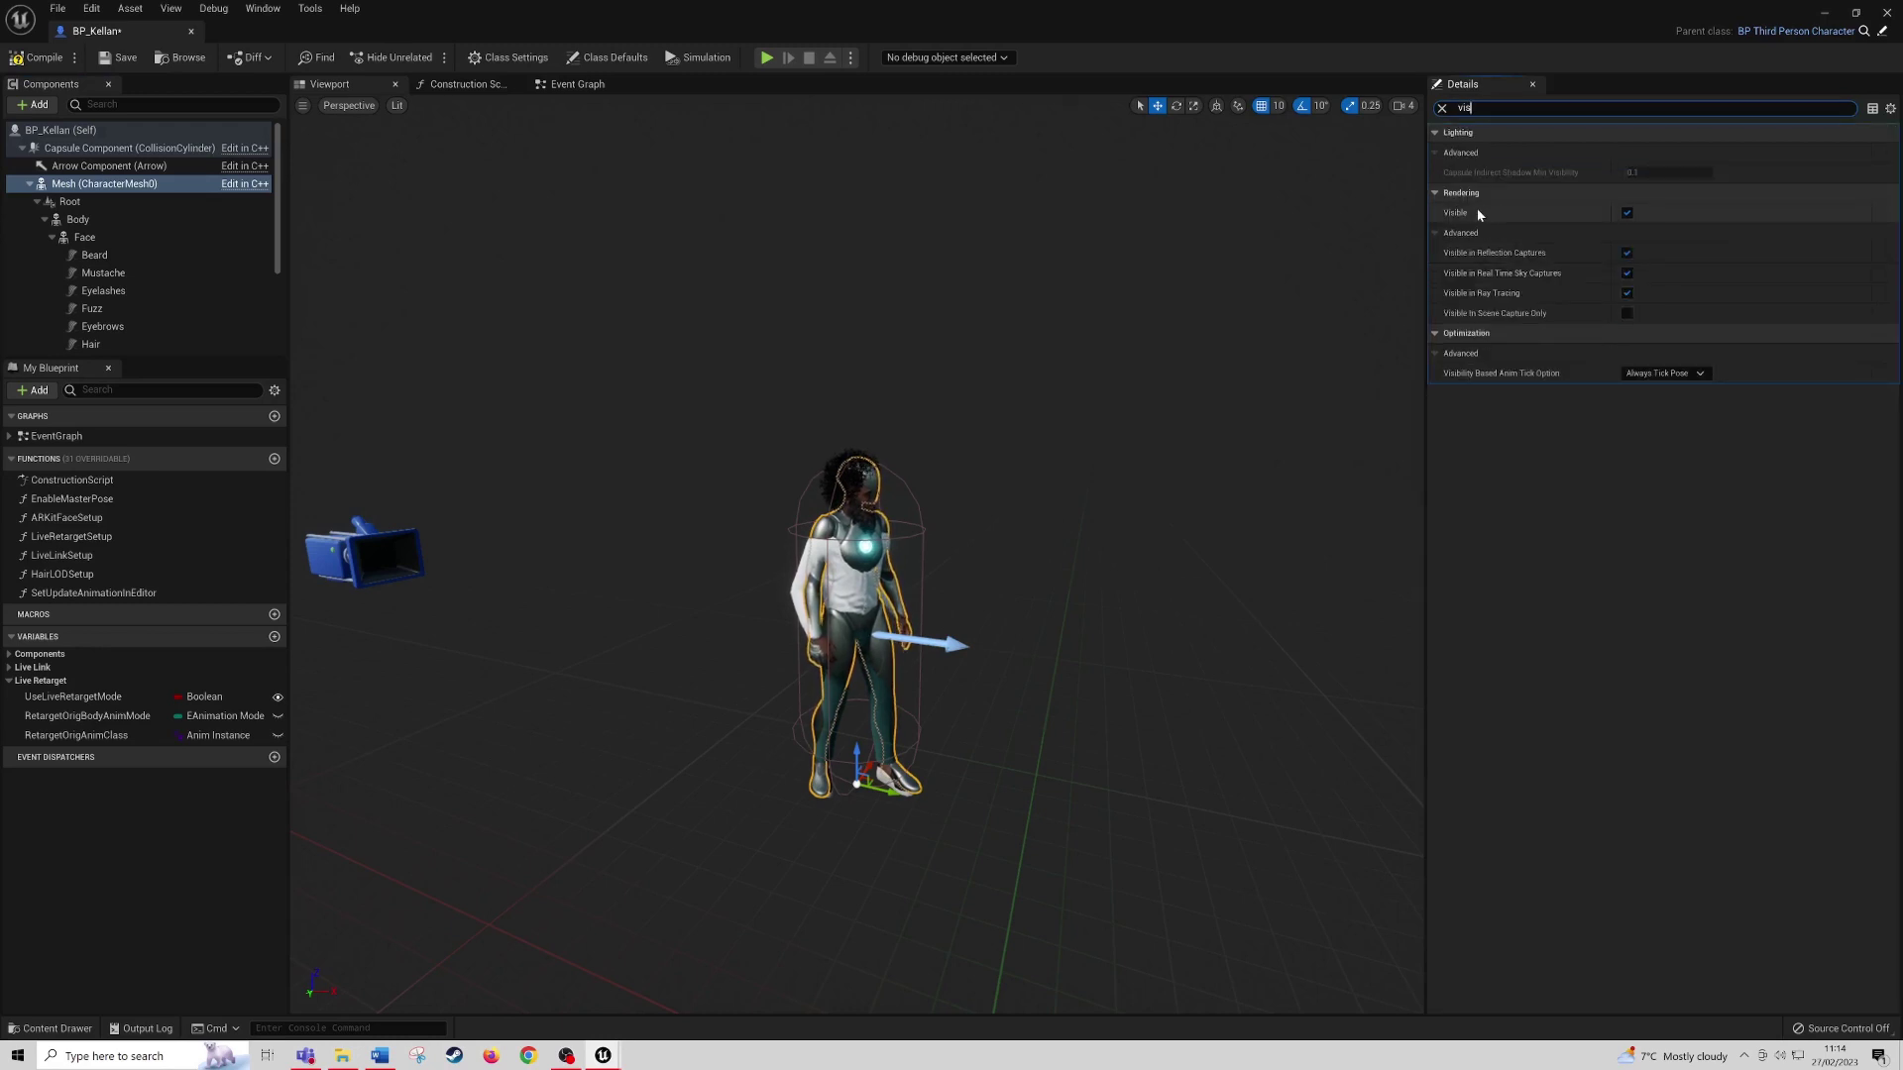
click(1628, 214)
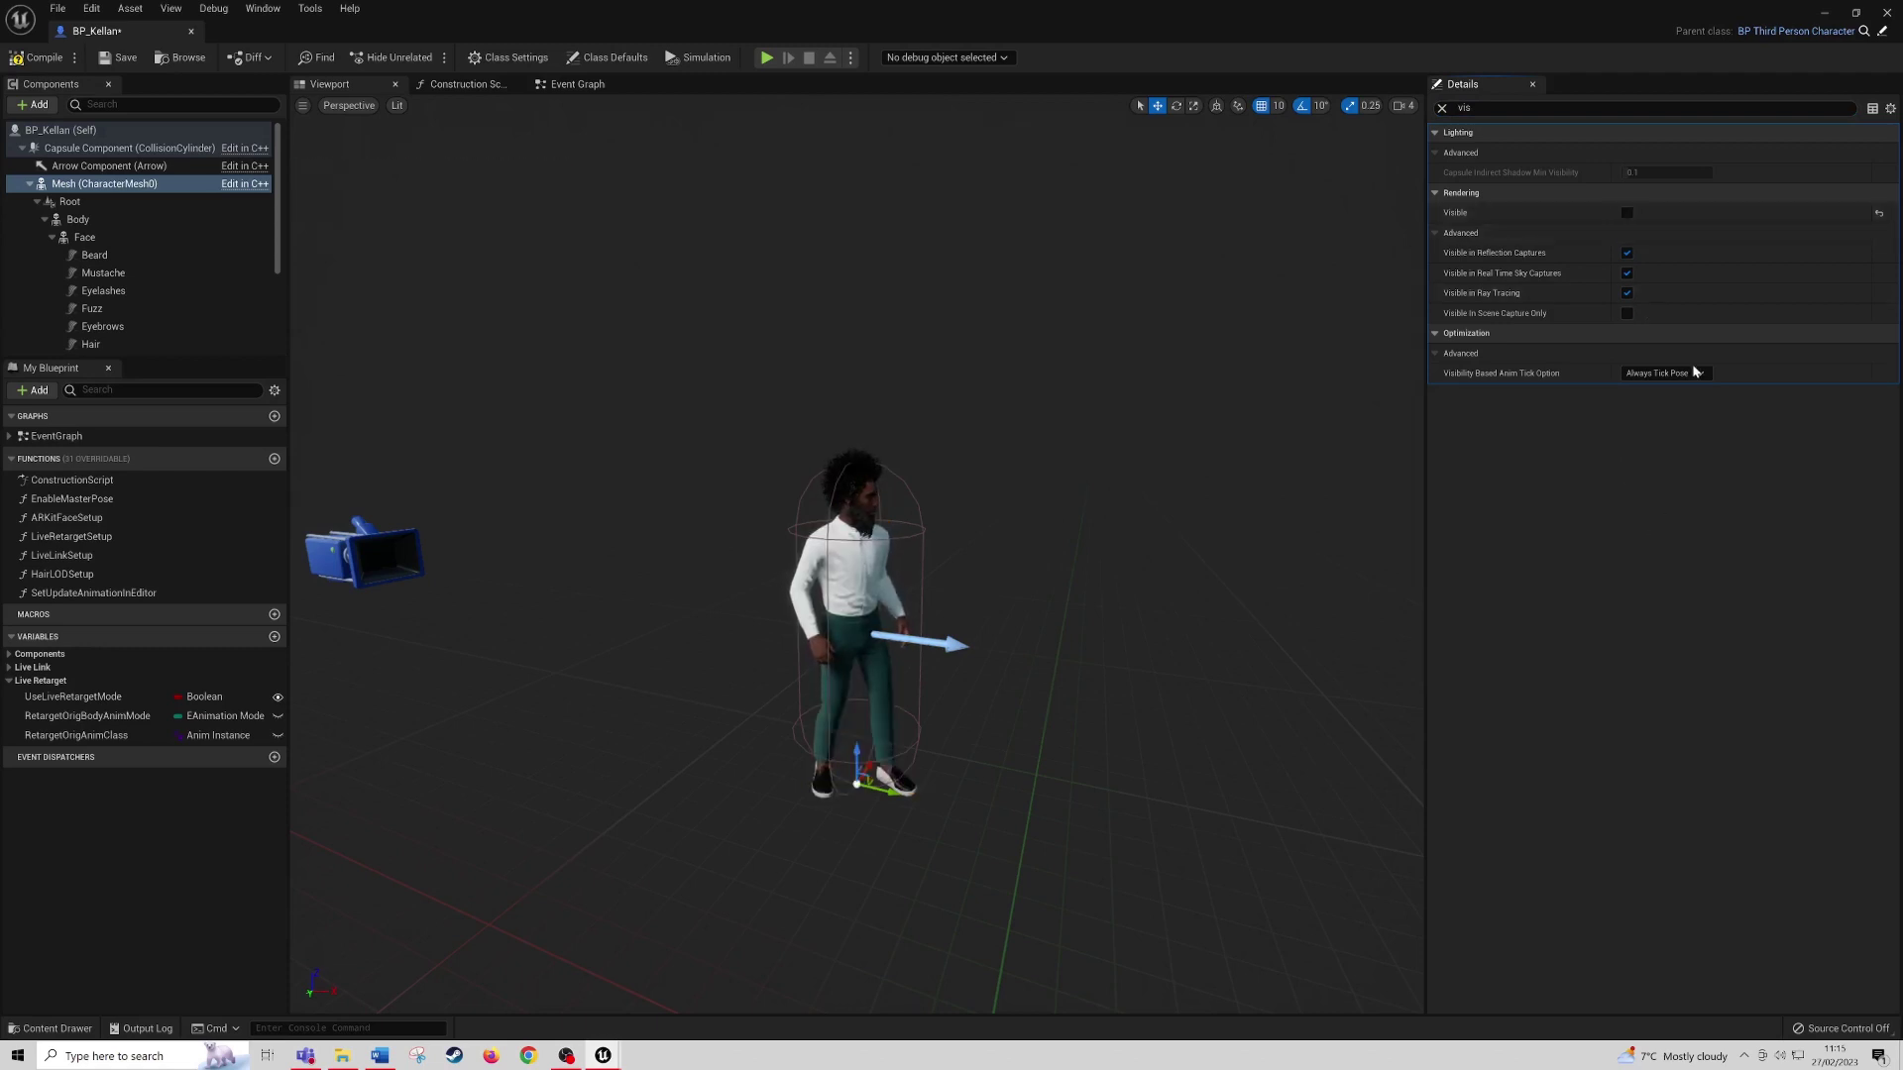
Step: Set the mesh's Visibility Based Anim Tick Option to Always Tick Pose and Refresh Bones, then save and close BP_Kellan
mouse_move(1484, 379)
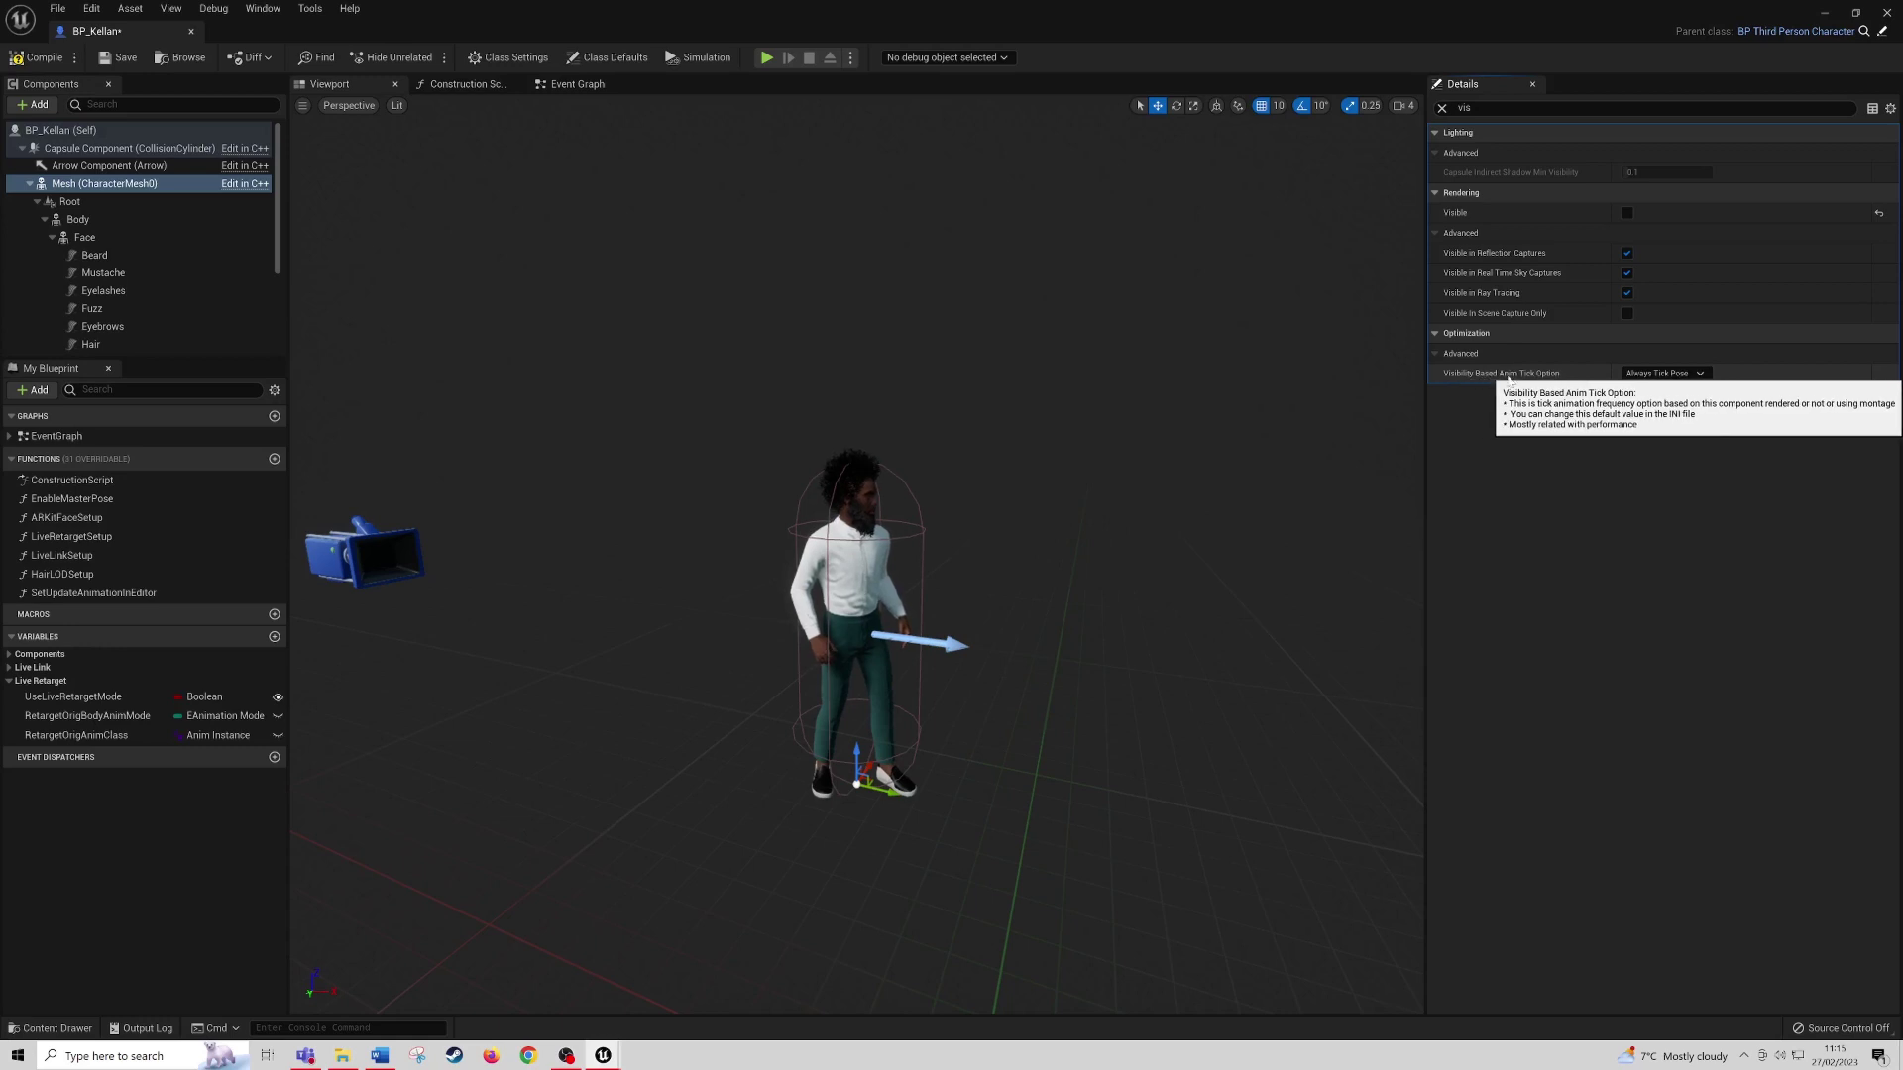
click(1711, 375)
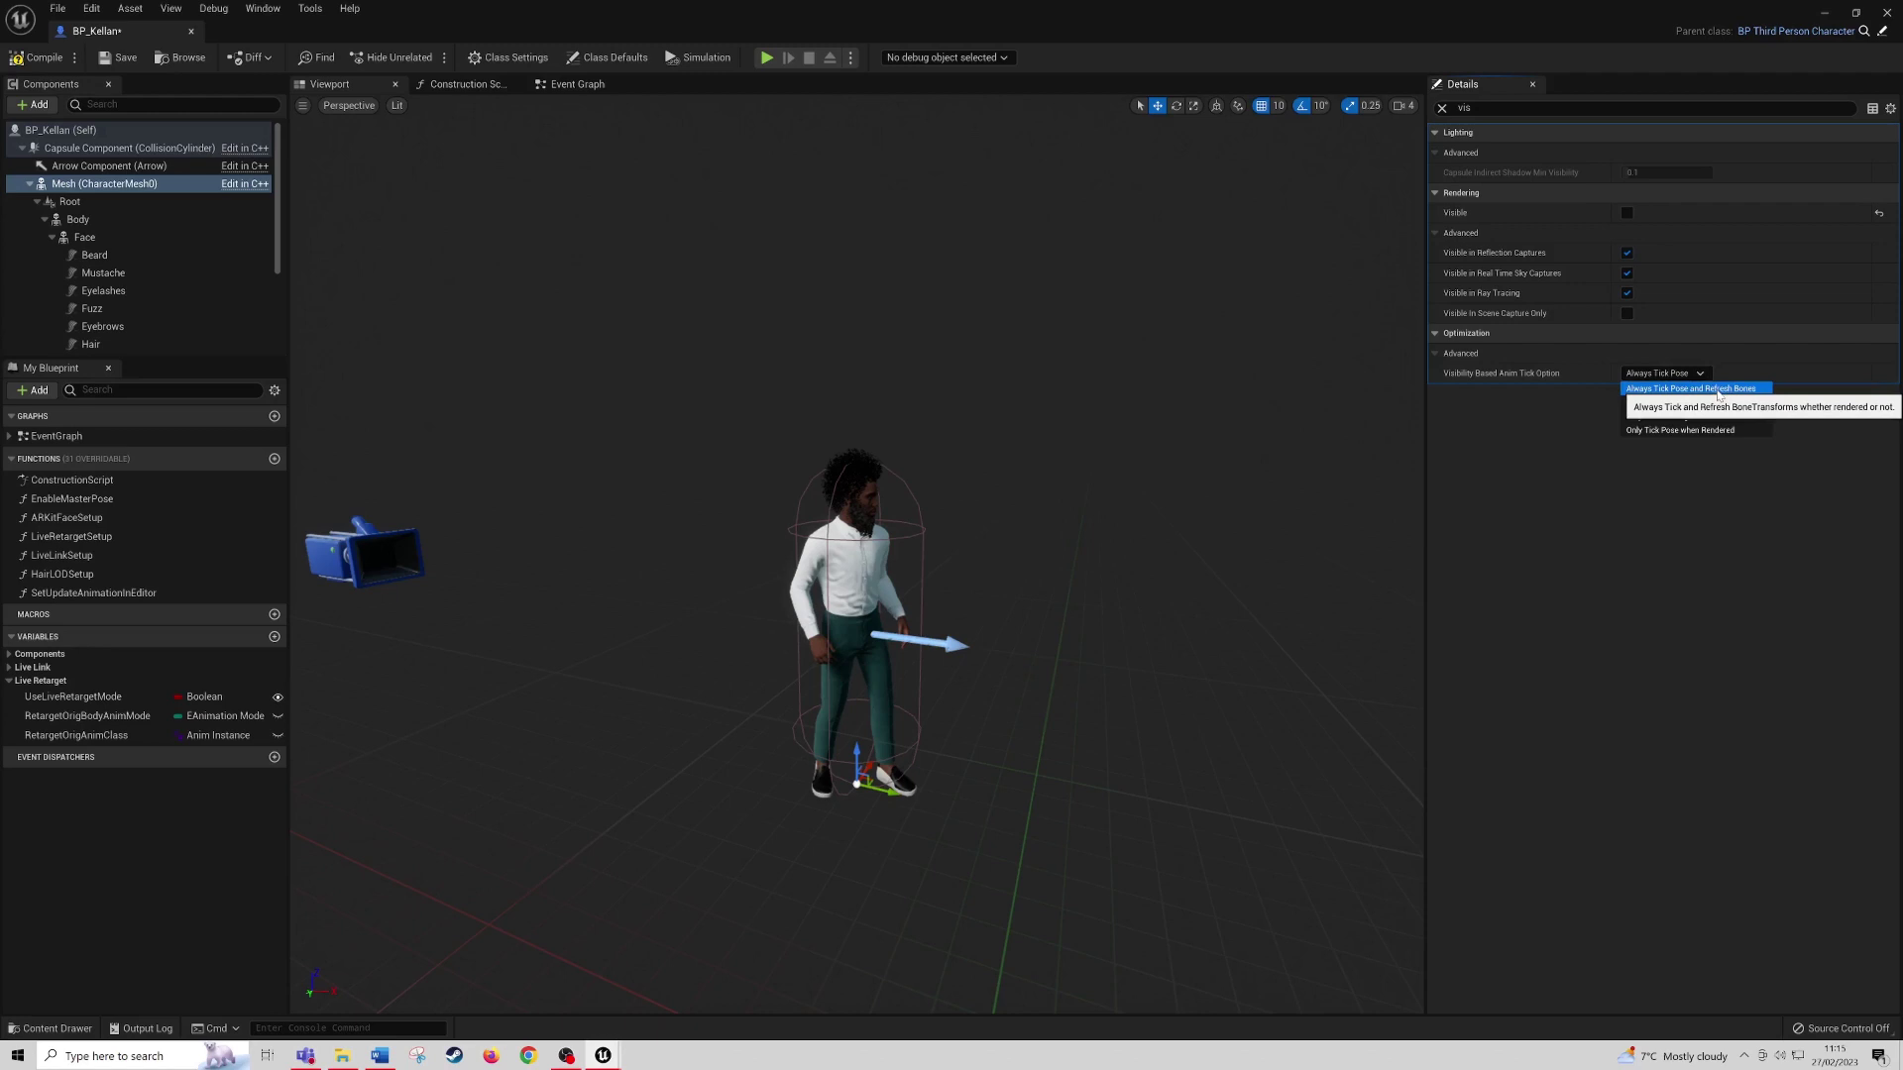
click(1719, 389)
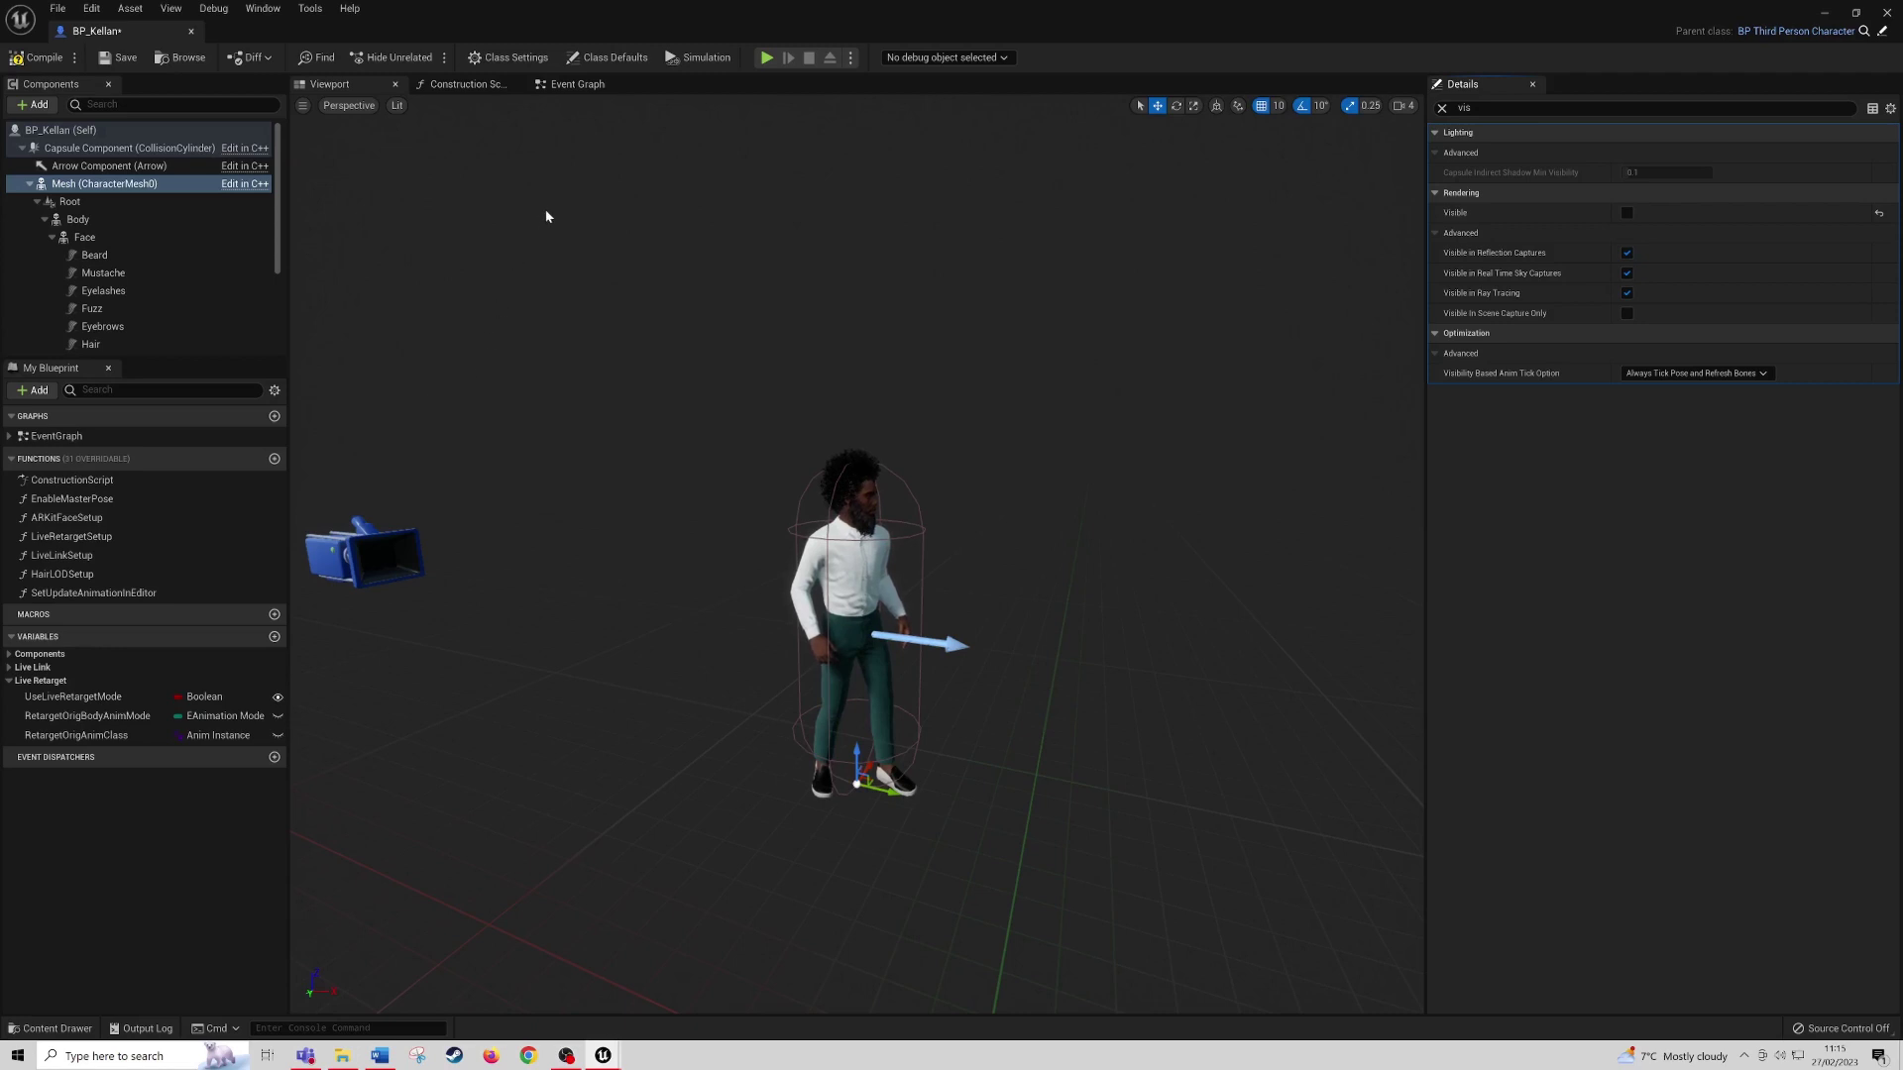
click(115, 60)
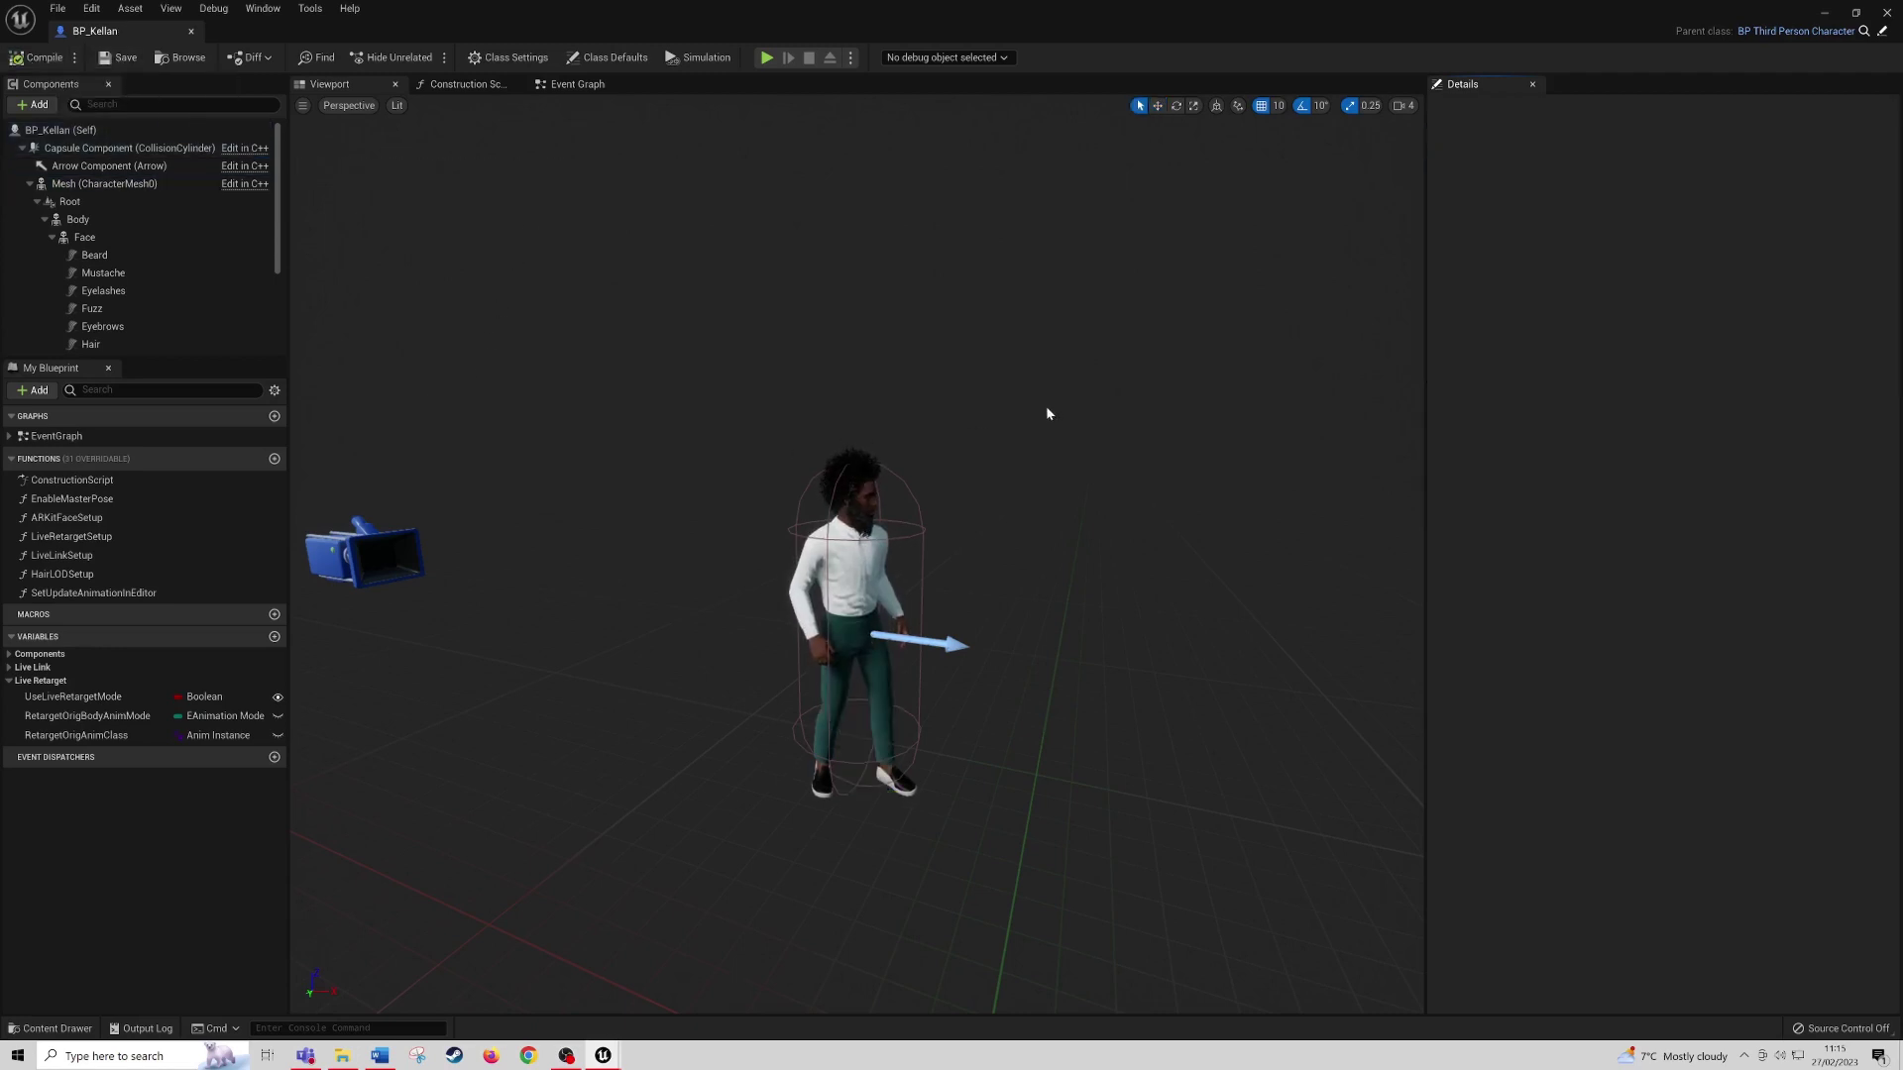
click(1887, 12)
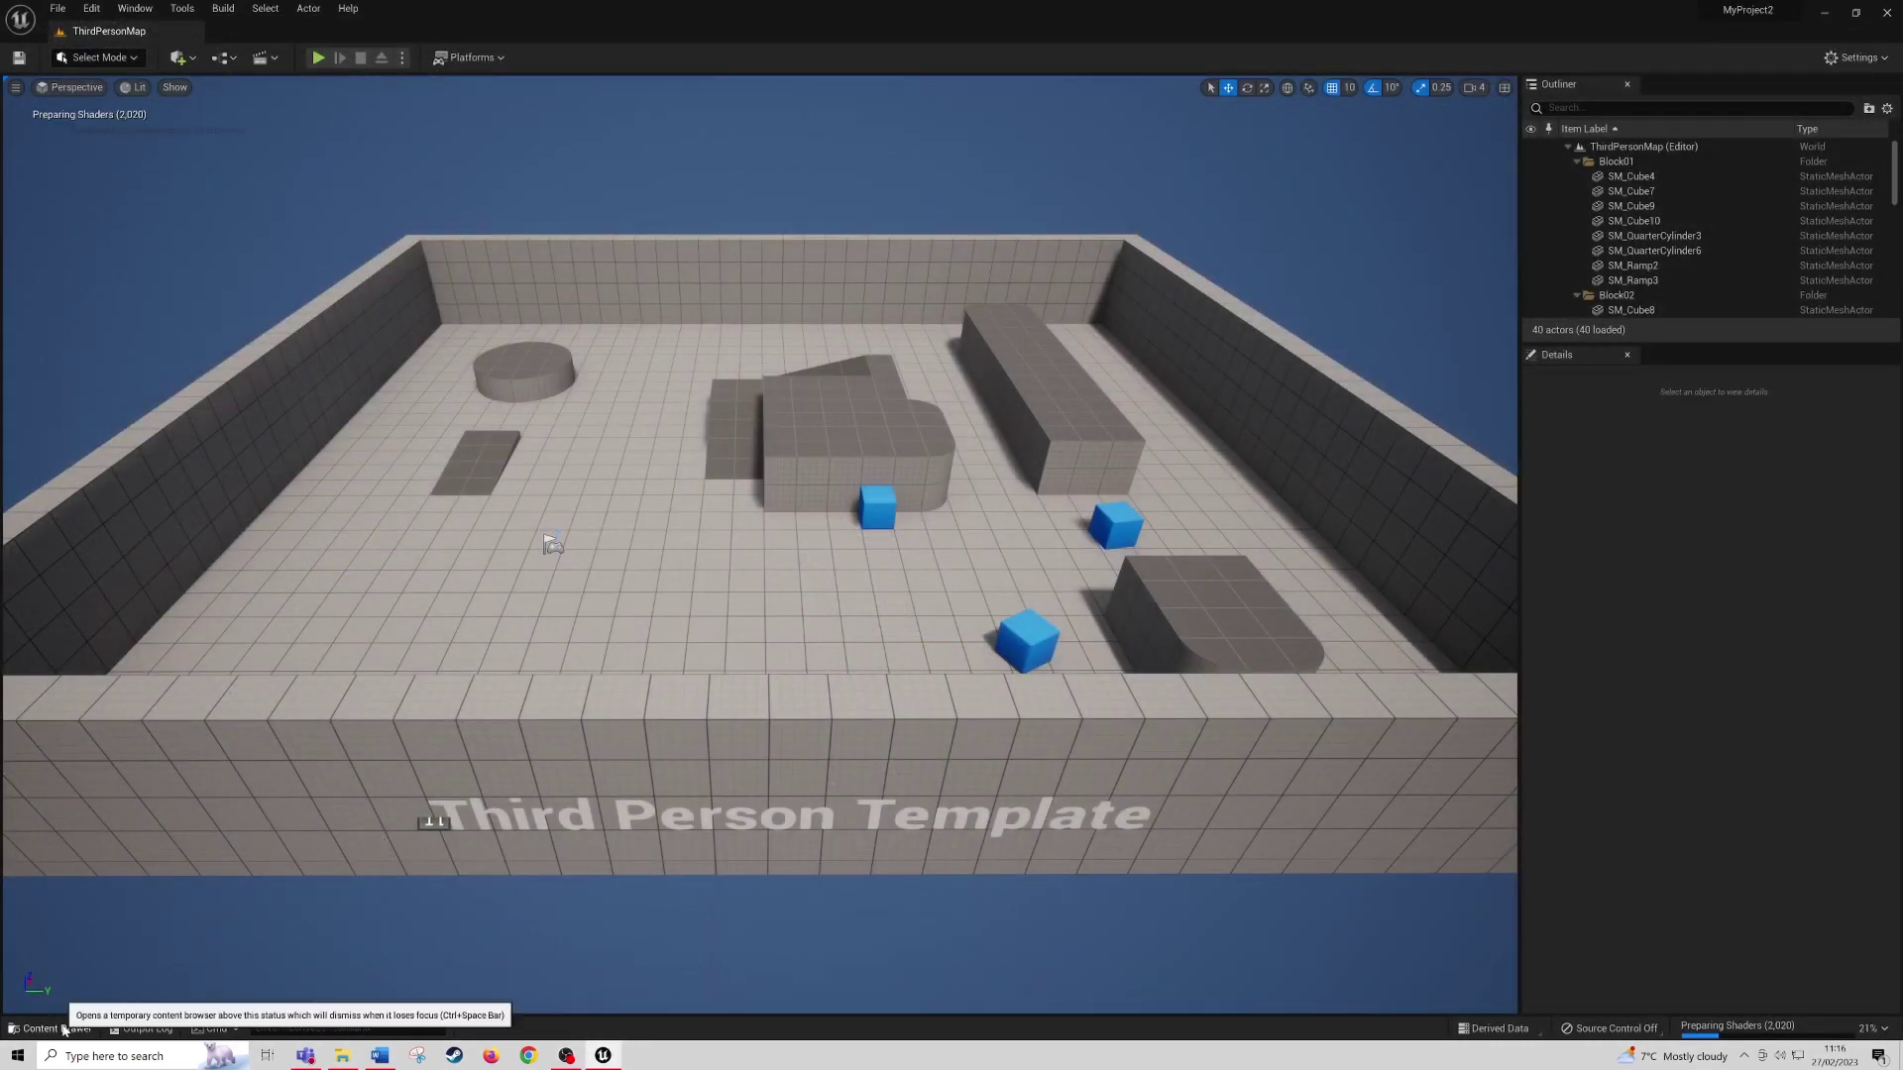
Step: Open the BP_ThirdPersonGameMode blueprint from the project's ThirdPerson/Blueprints content folder
click(49, 1029)
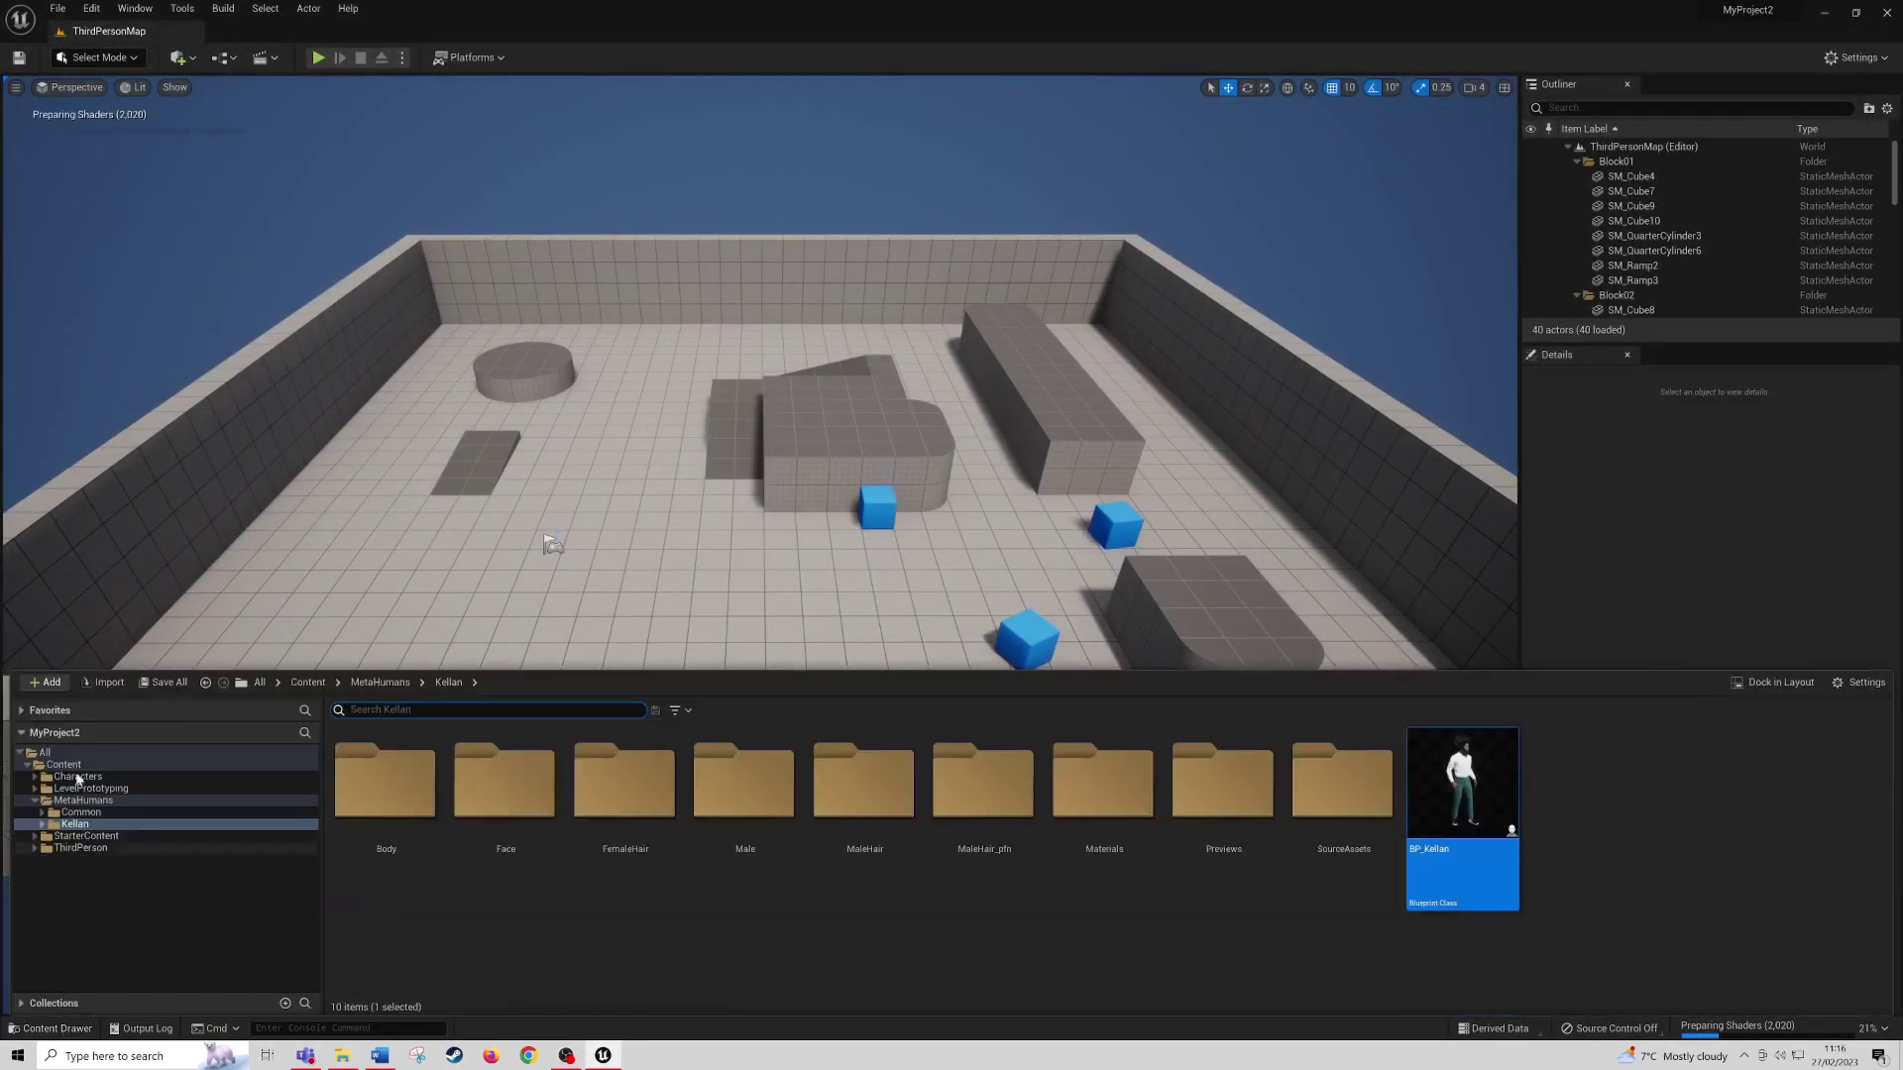
click(103, 849)
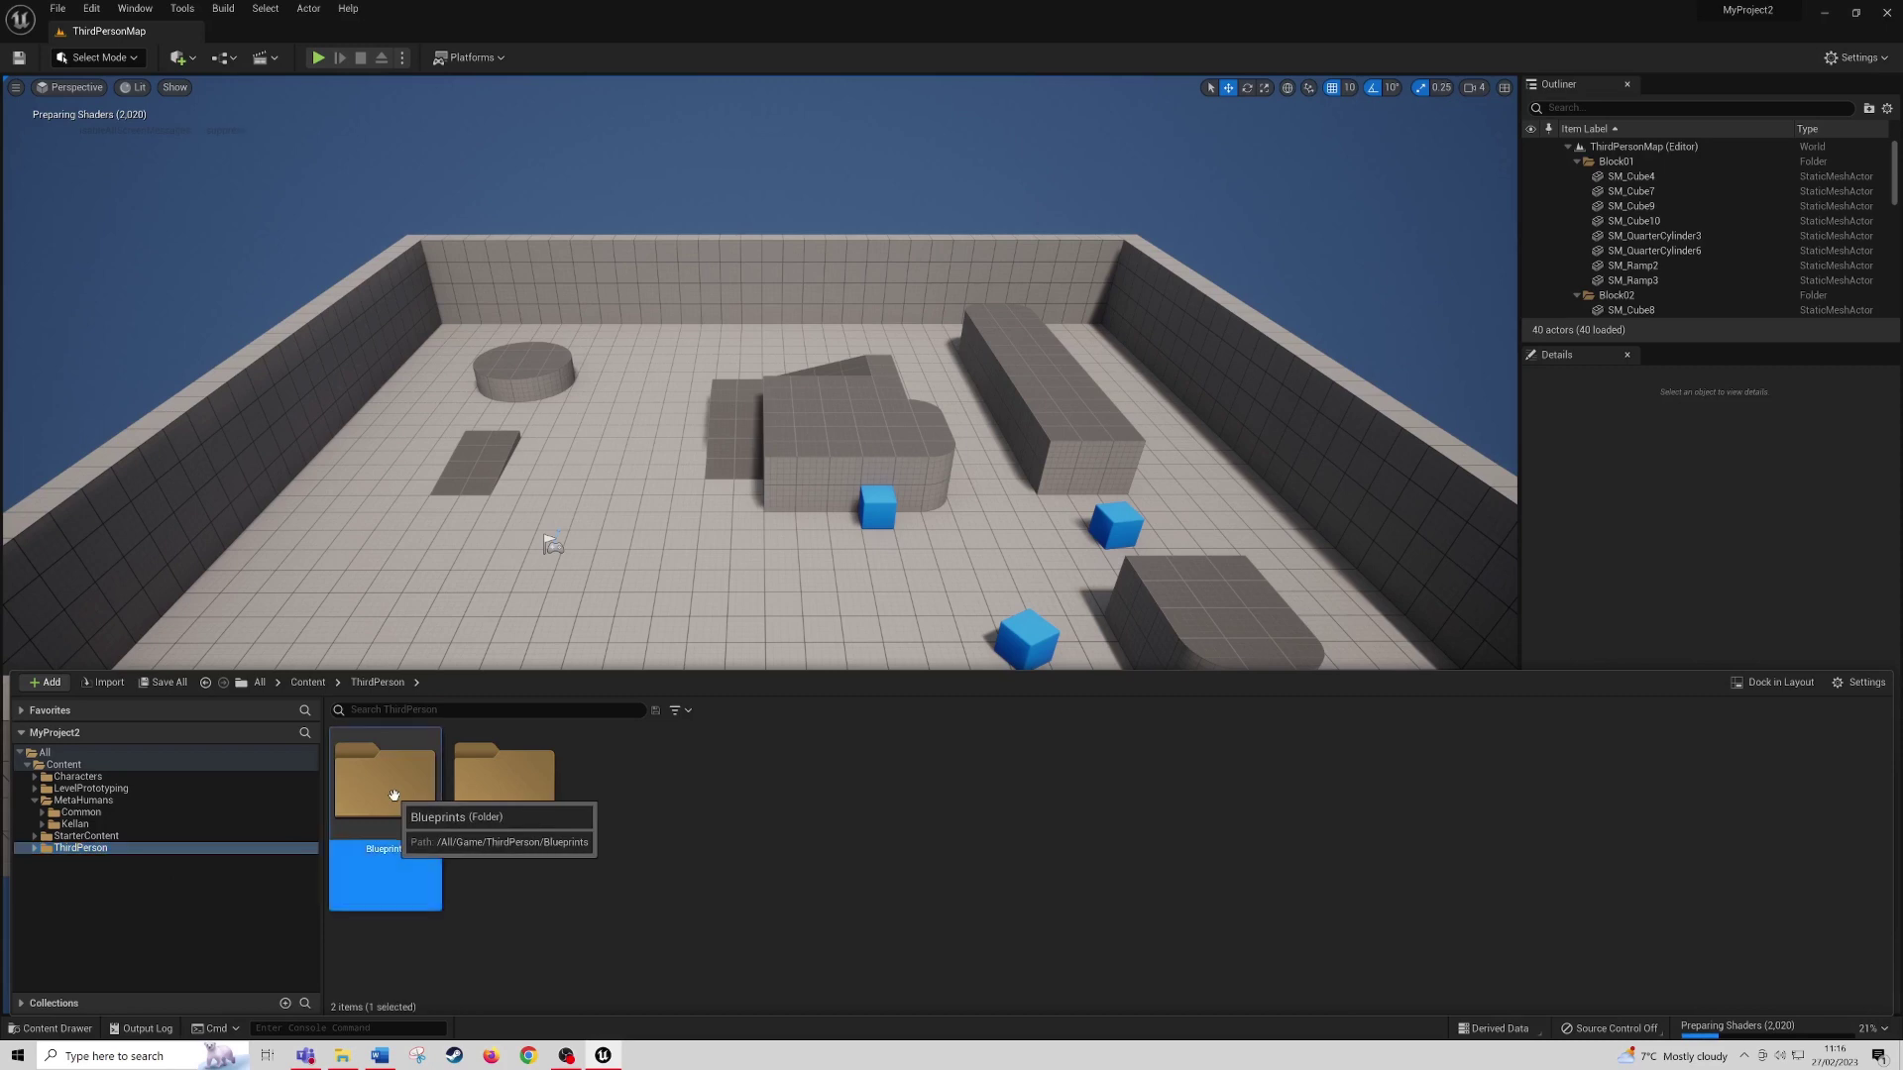
double_click(394, 796)
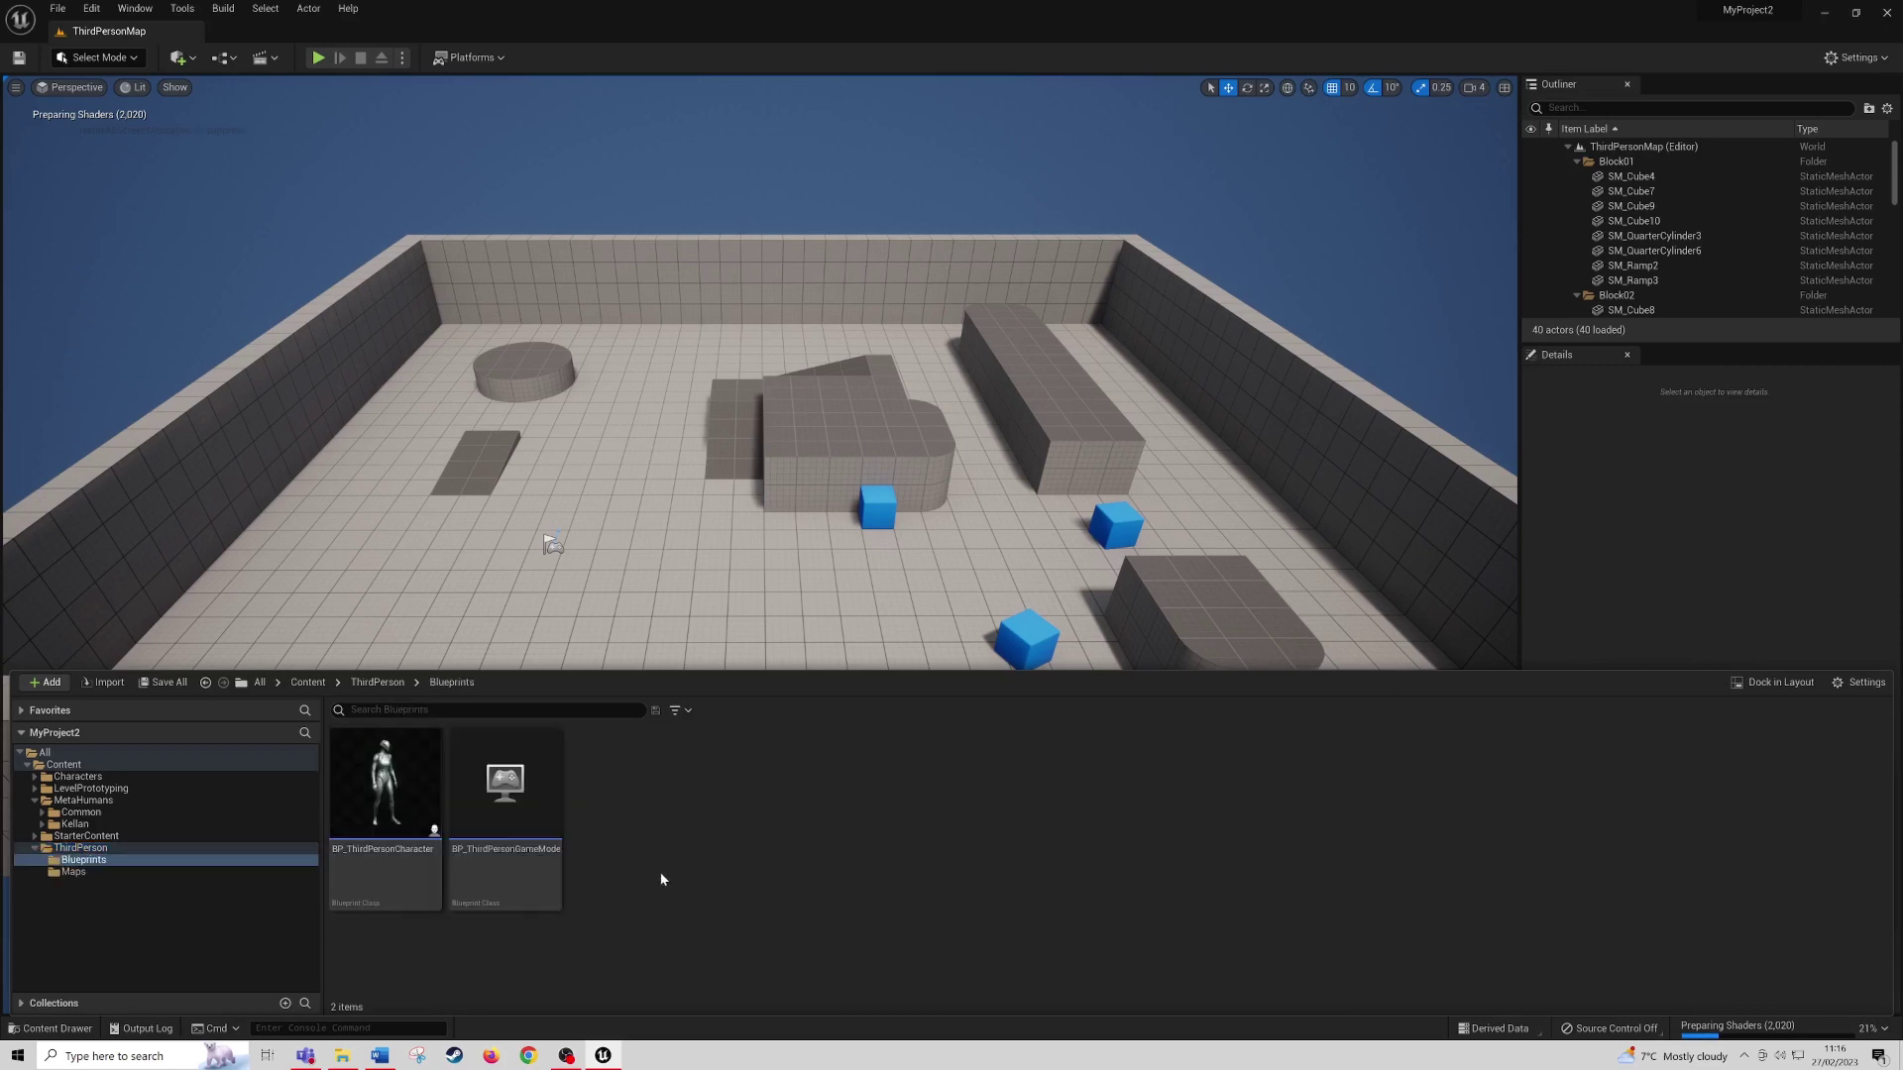
double_click(505, 783)
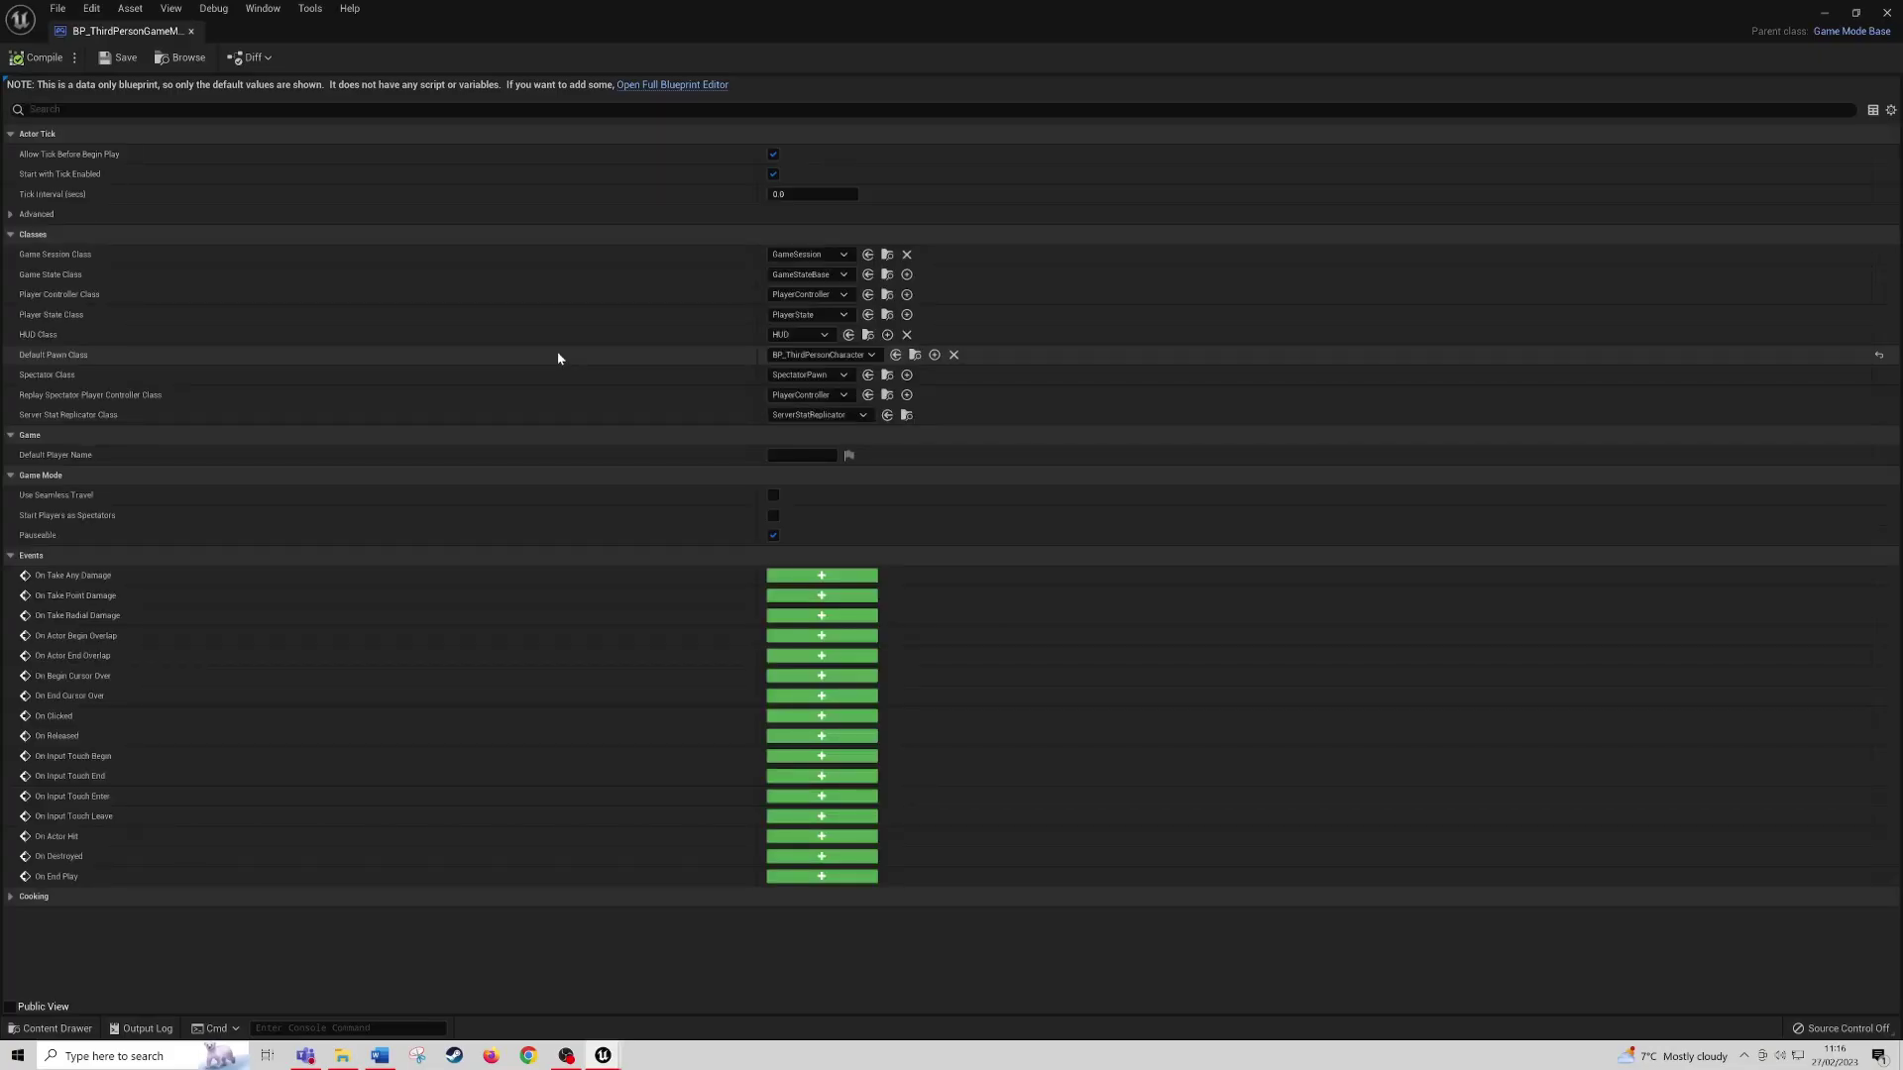
Step: Set the game mode's Default Pawn Class to BP_Kellan, then save and close the blueprint
click(872, 355)
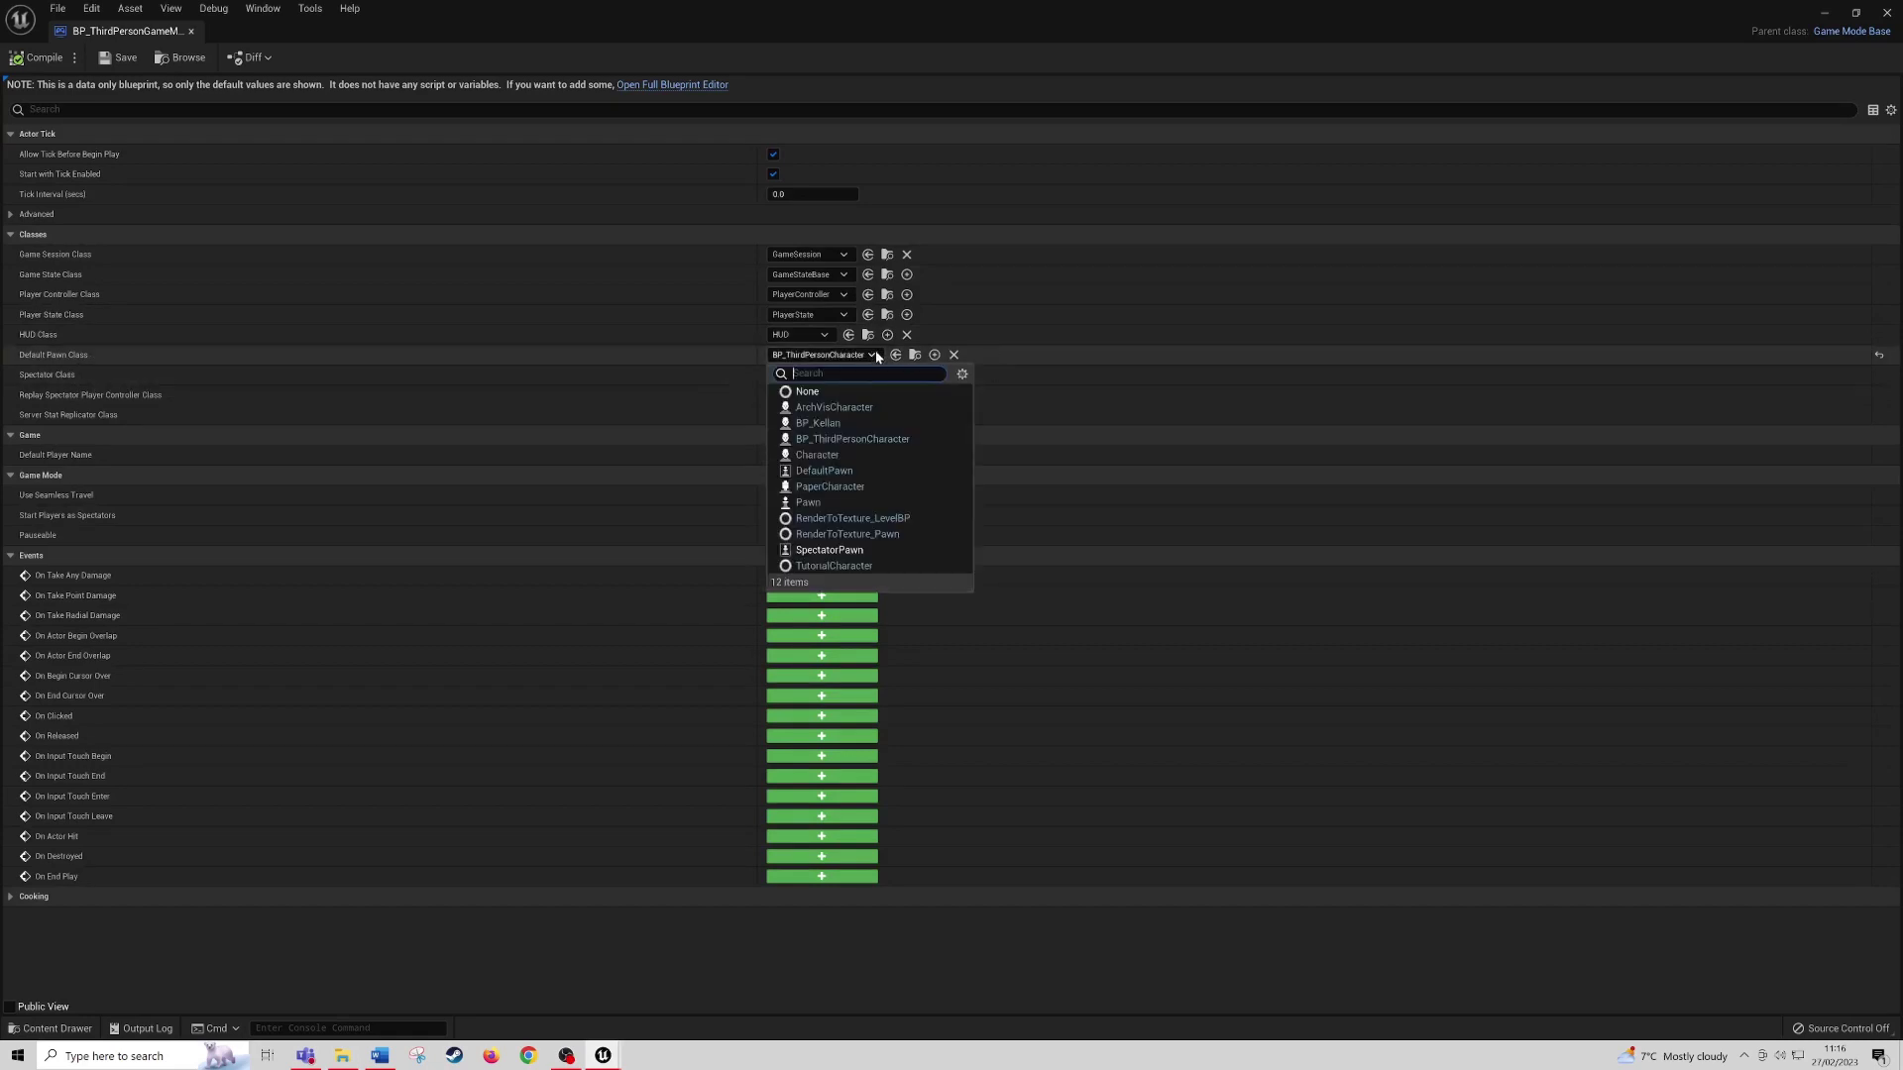
click(819, 423)
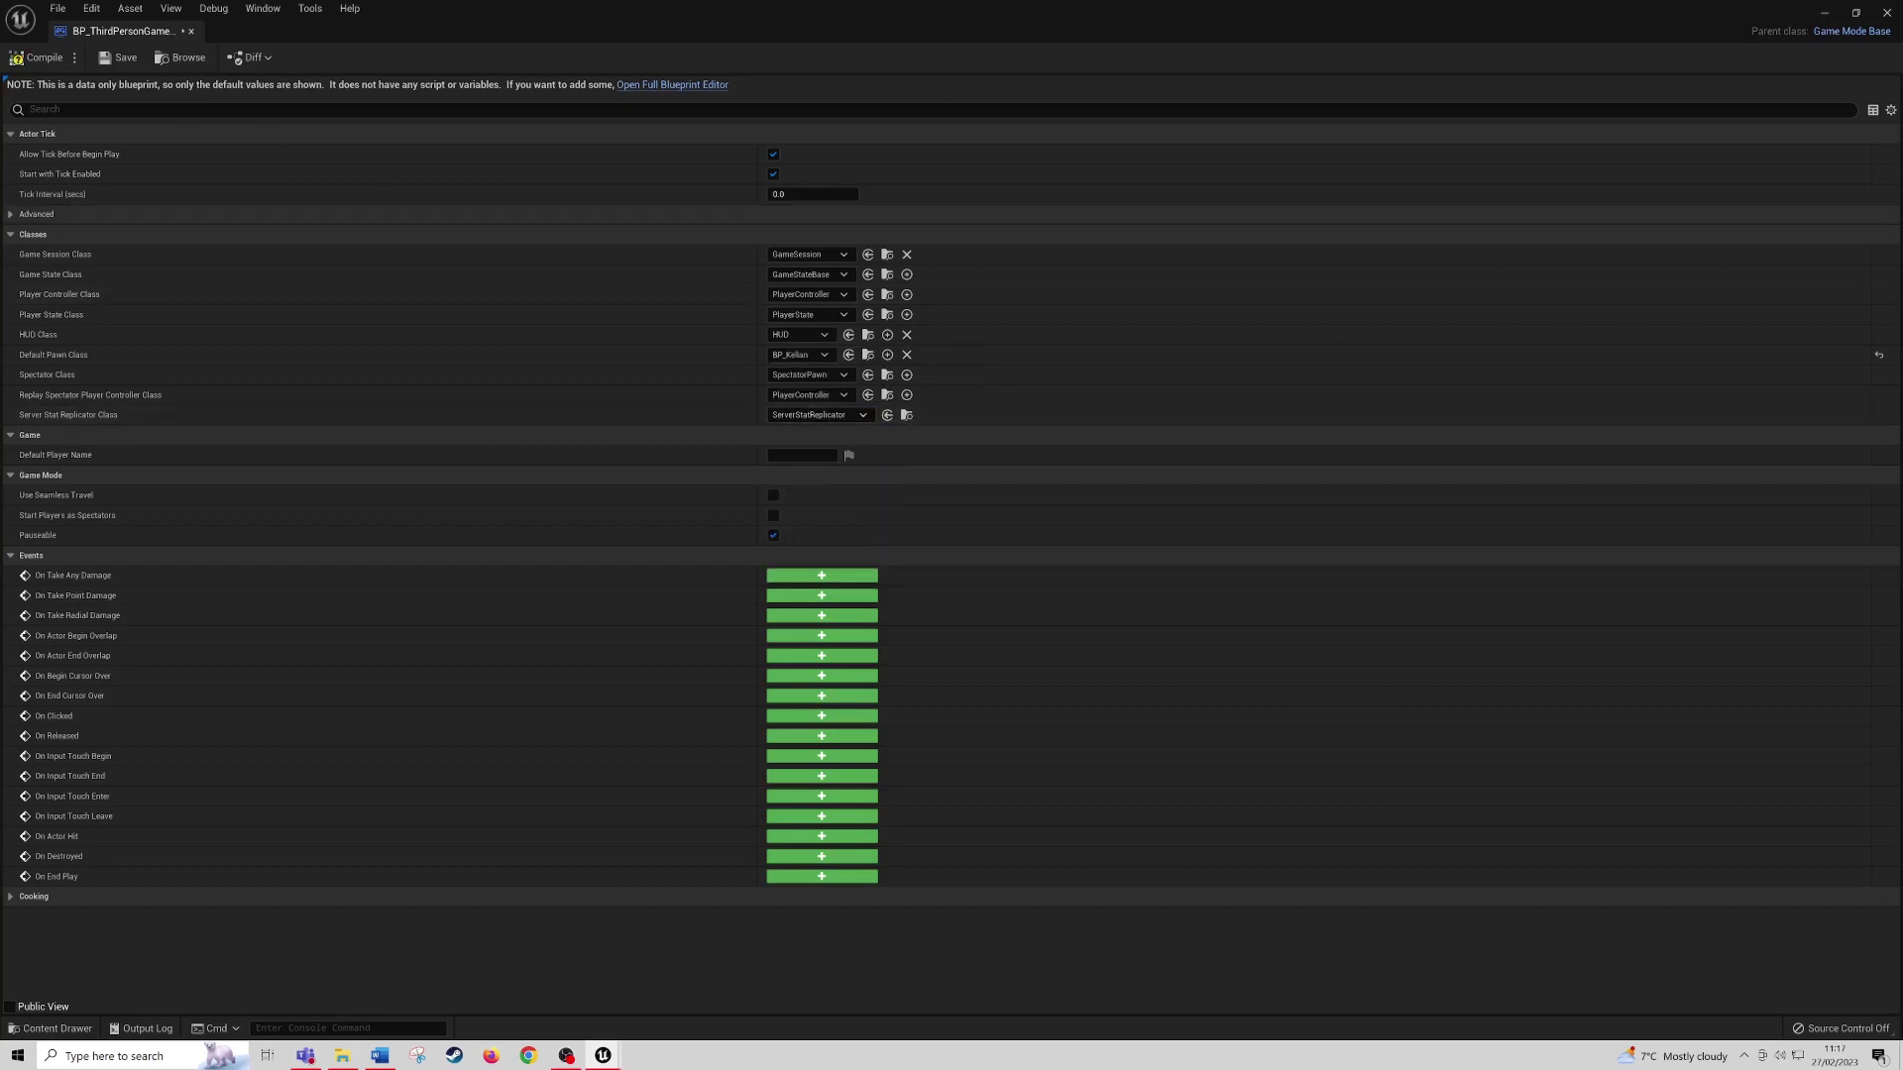
click(116, 59)
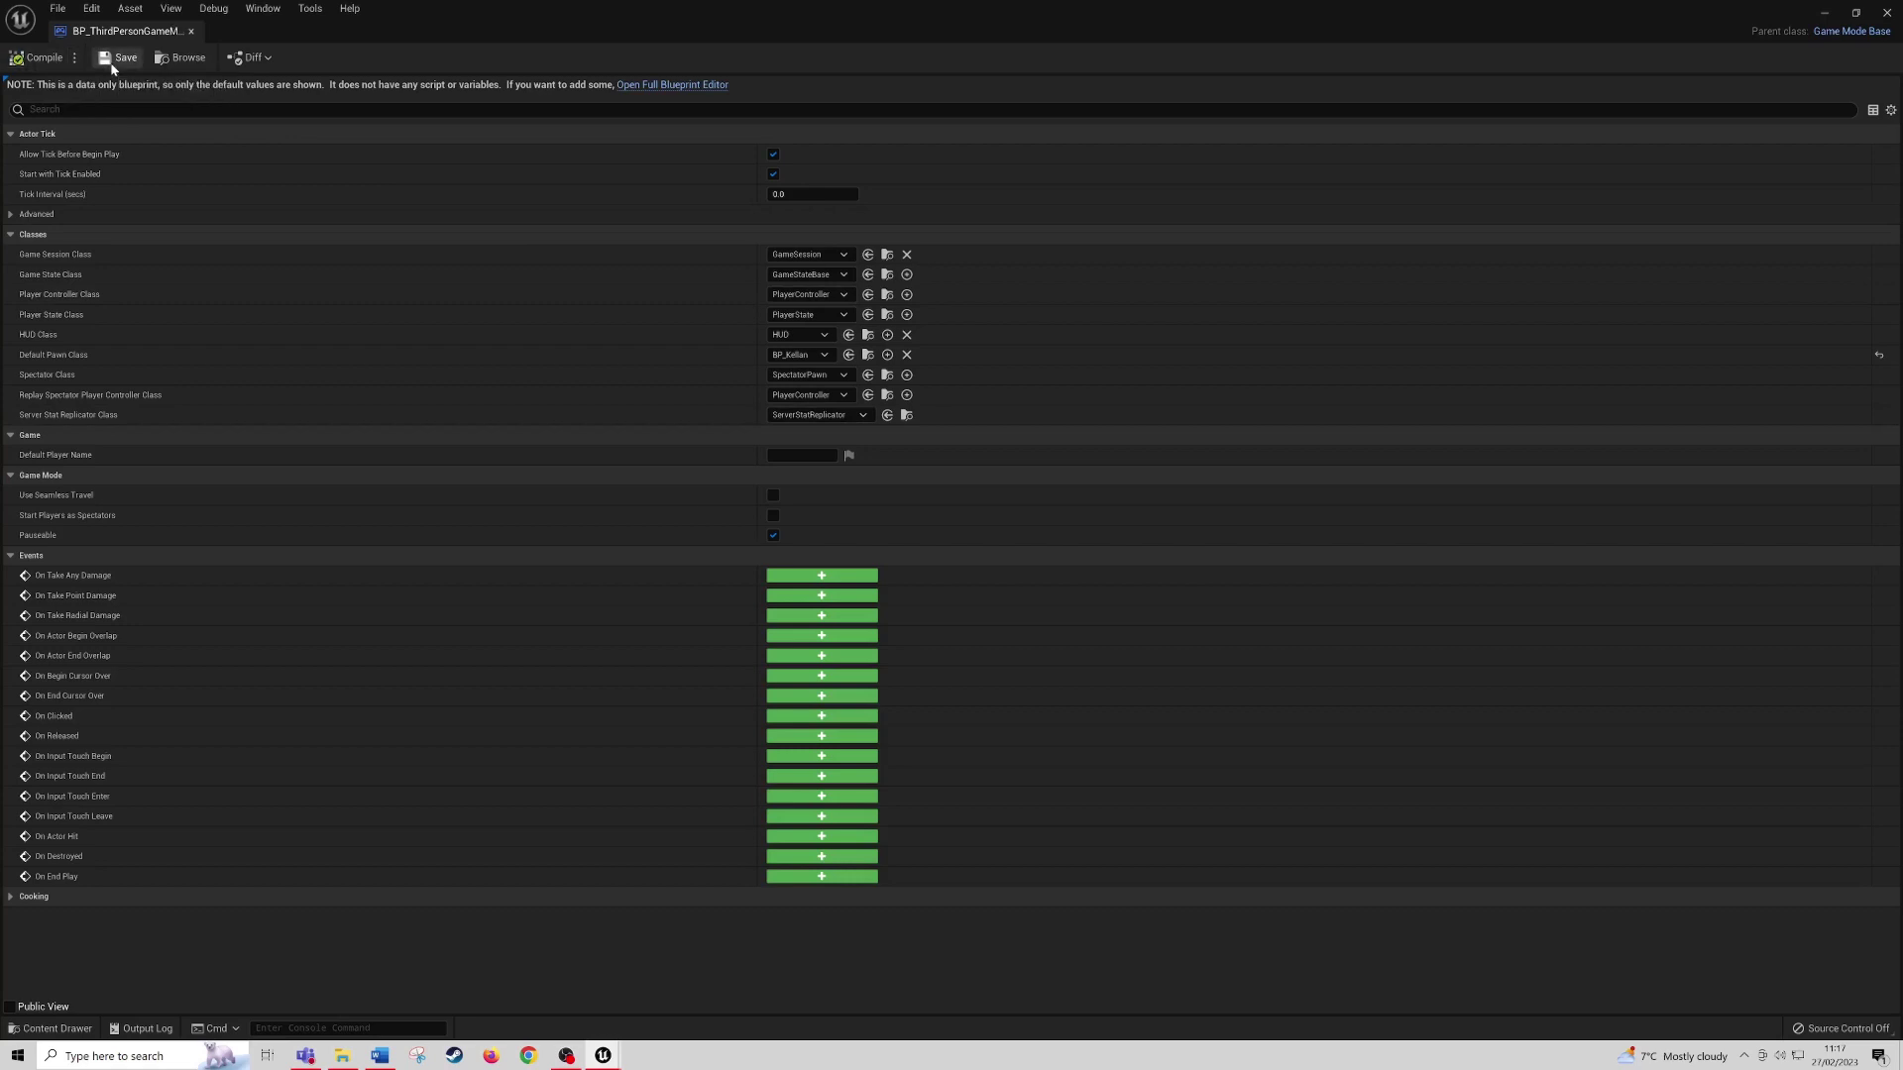
click(1887, 14)
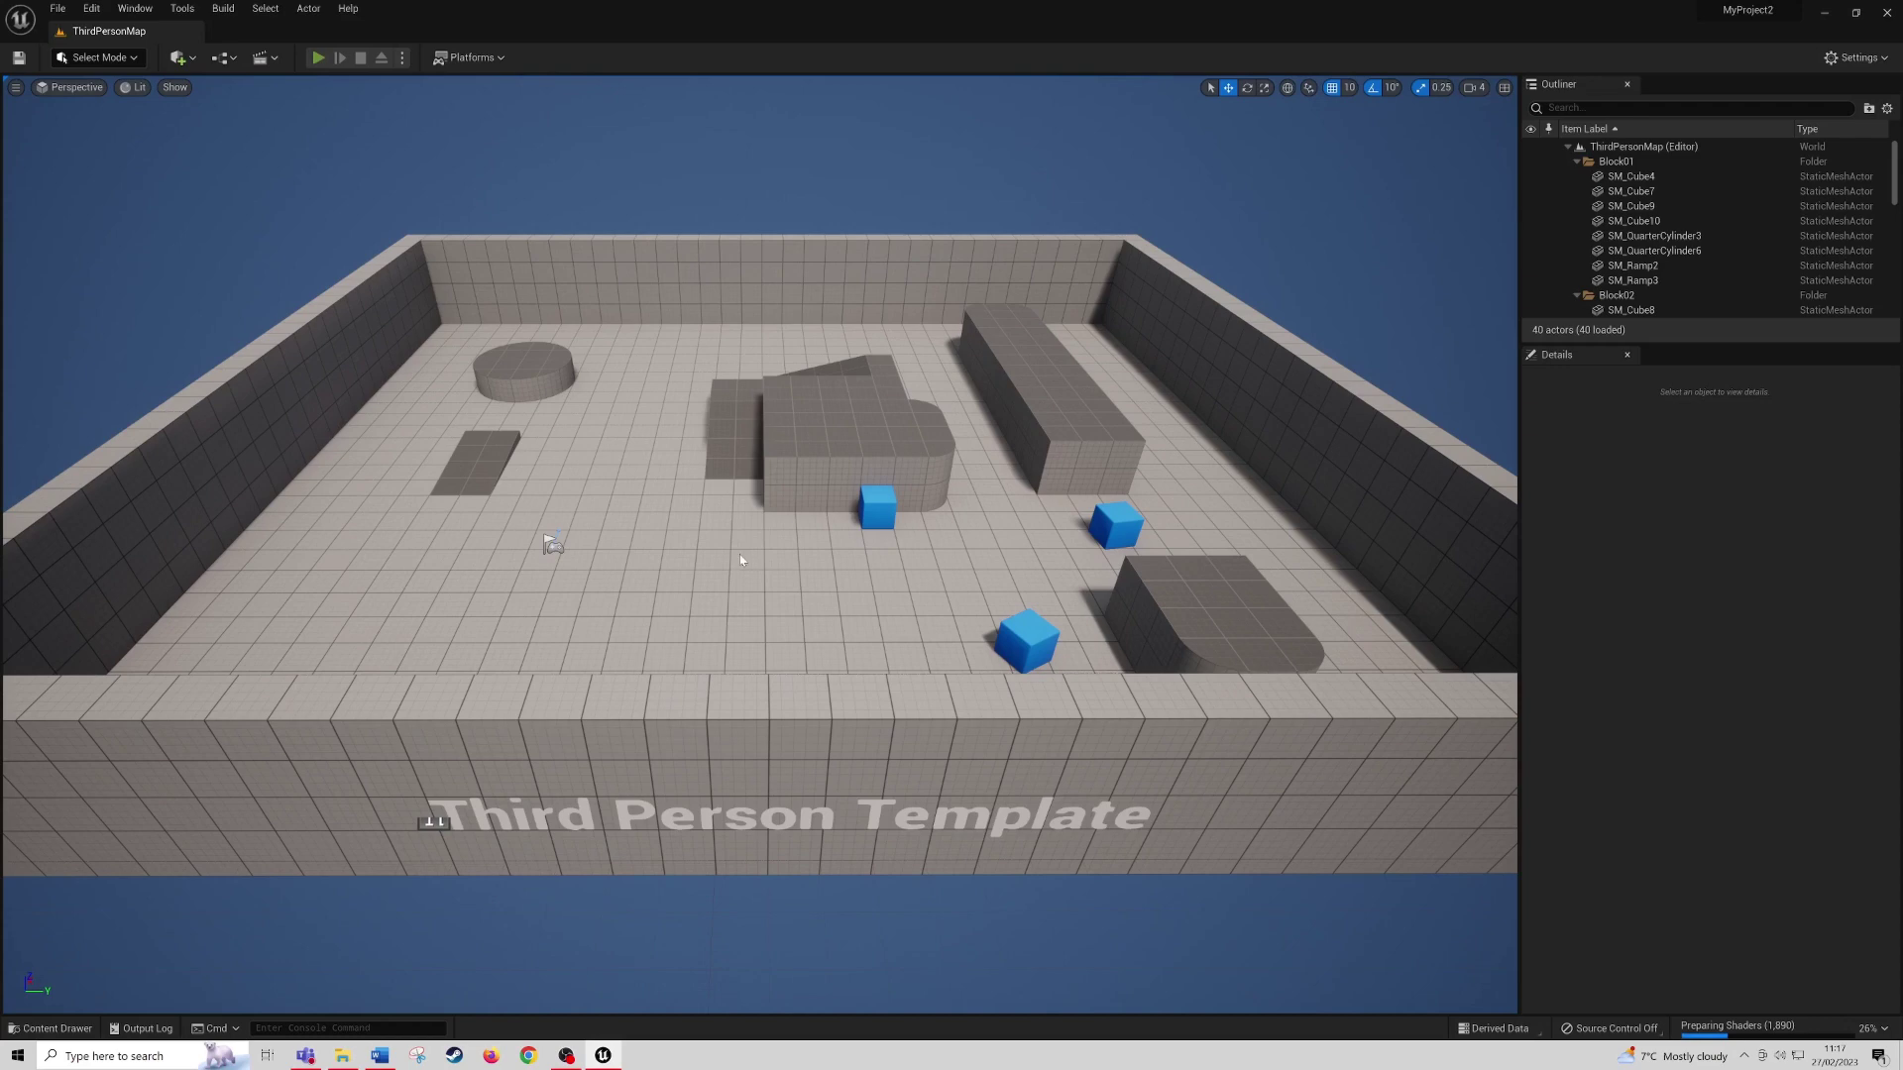
Step: Play the ThirdPersonMap level and test the MetaHuman character by running and jumping around the blocks
key(alt+p)
key(w)
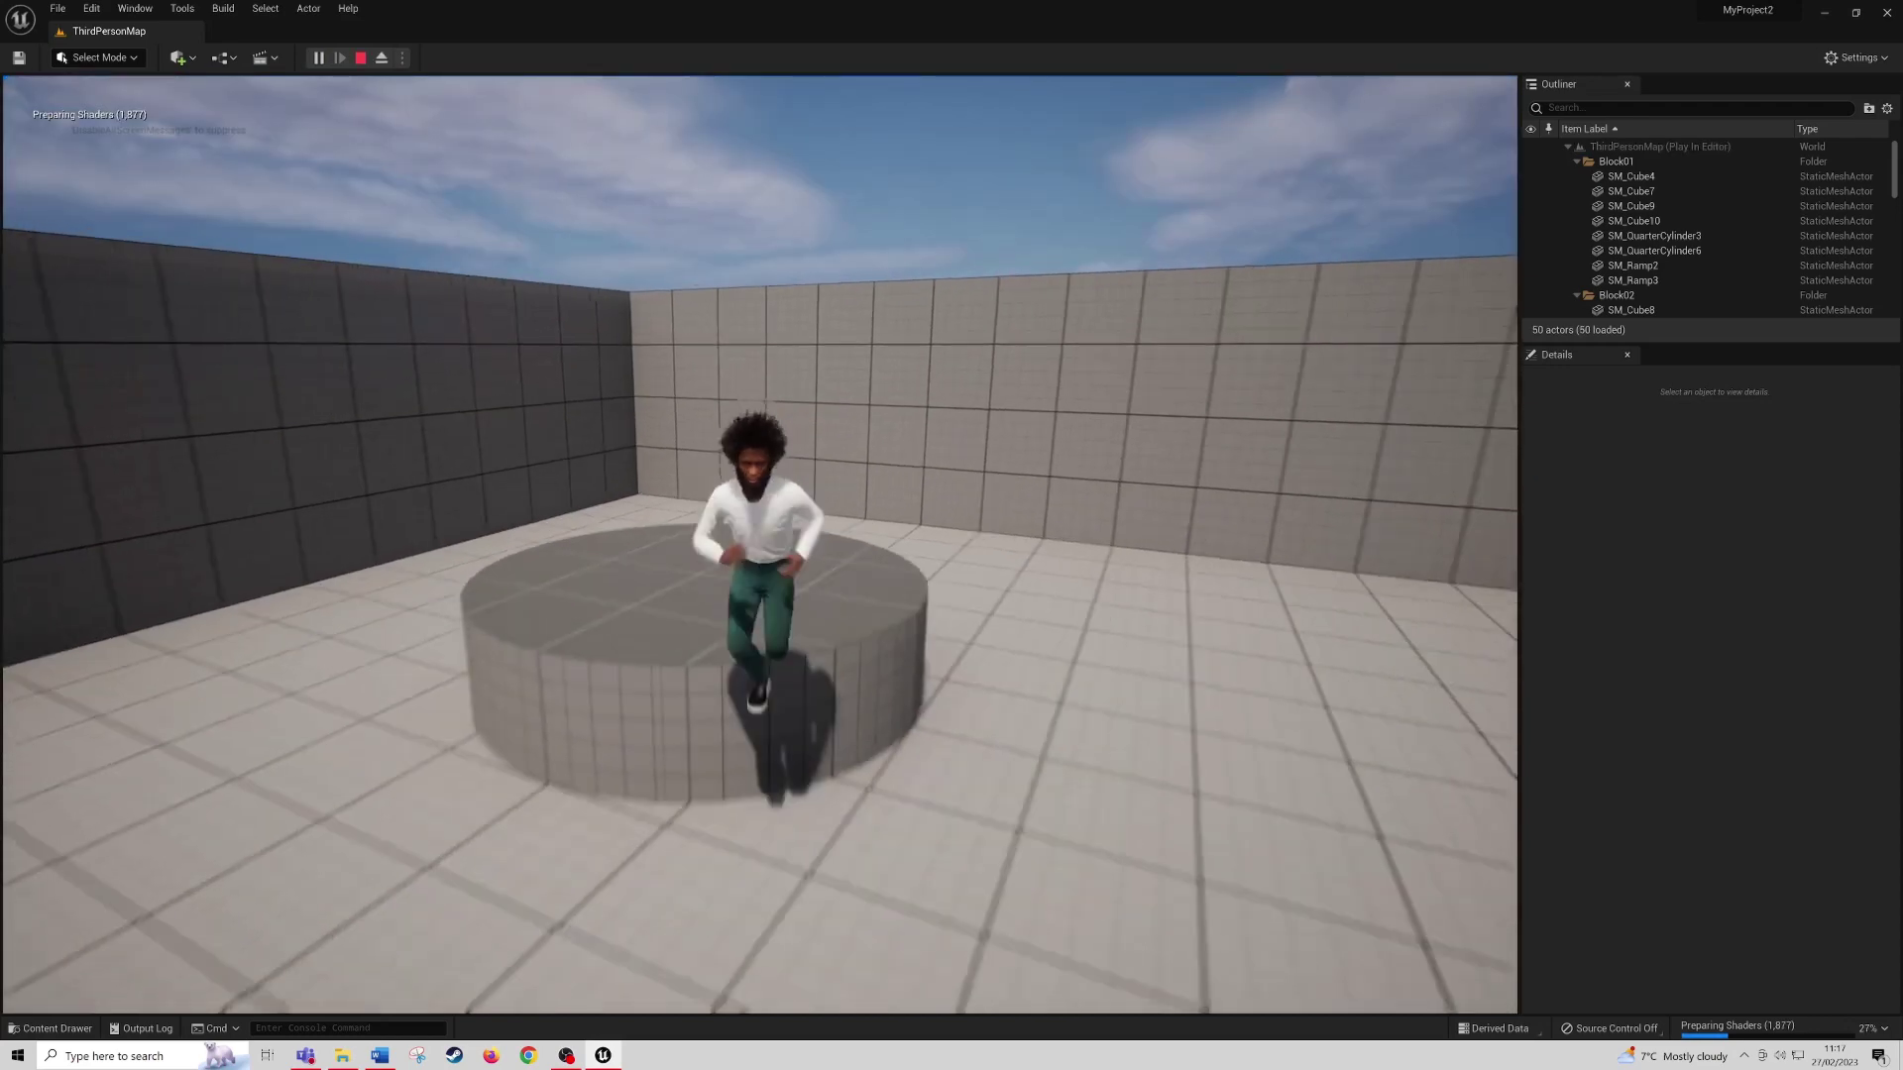
key(w)
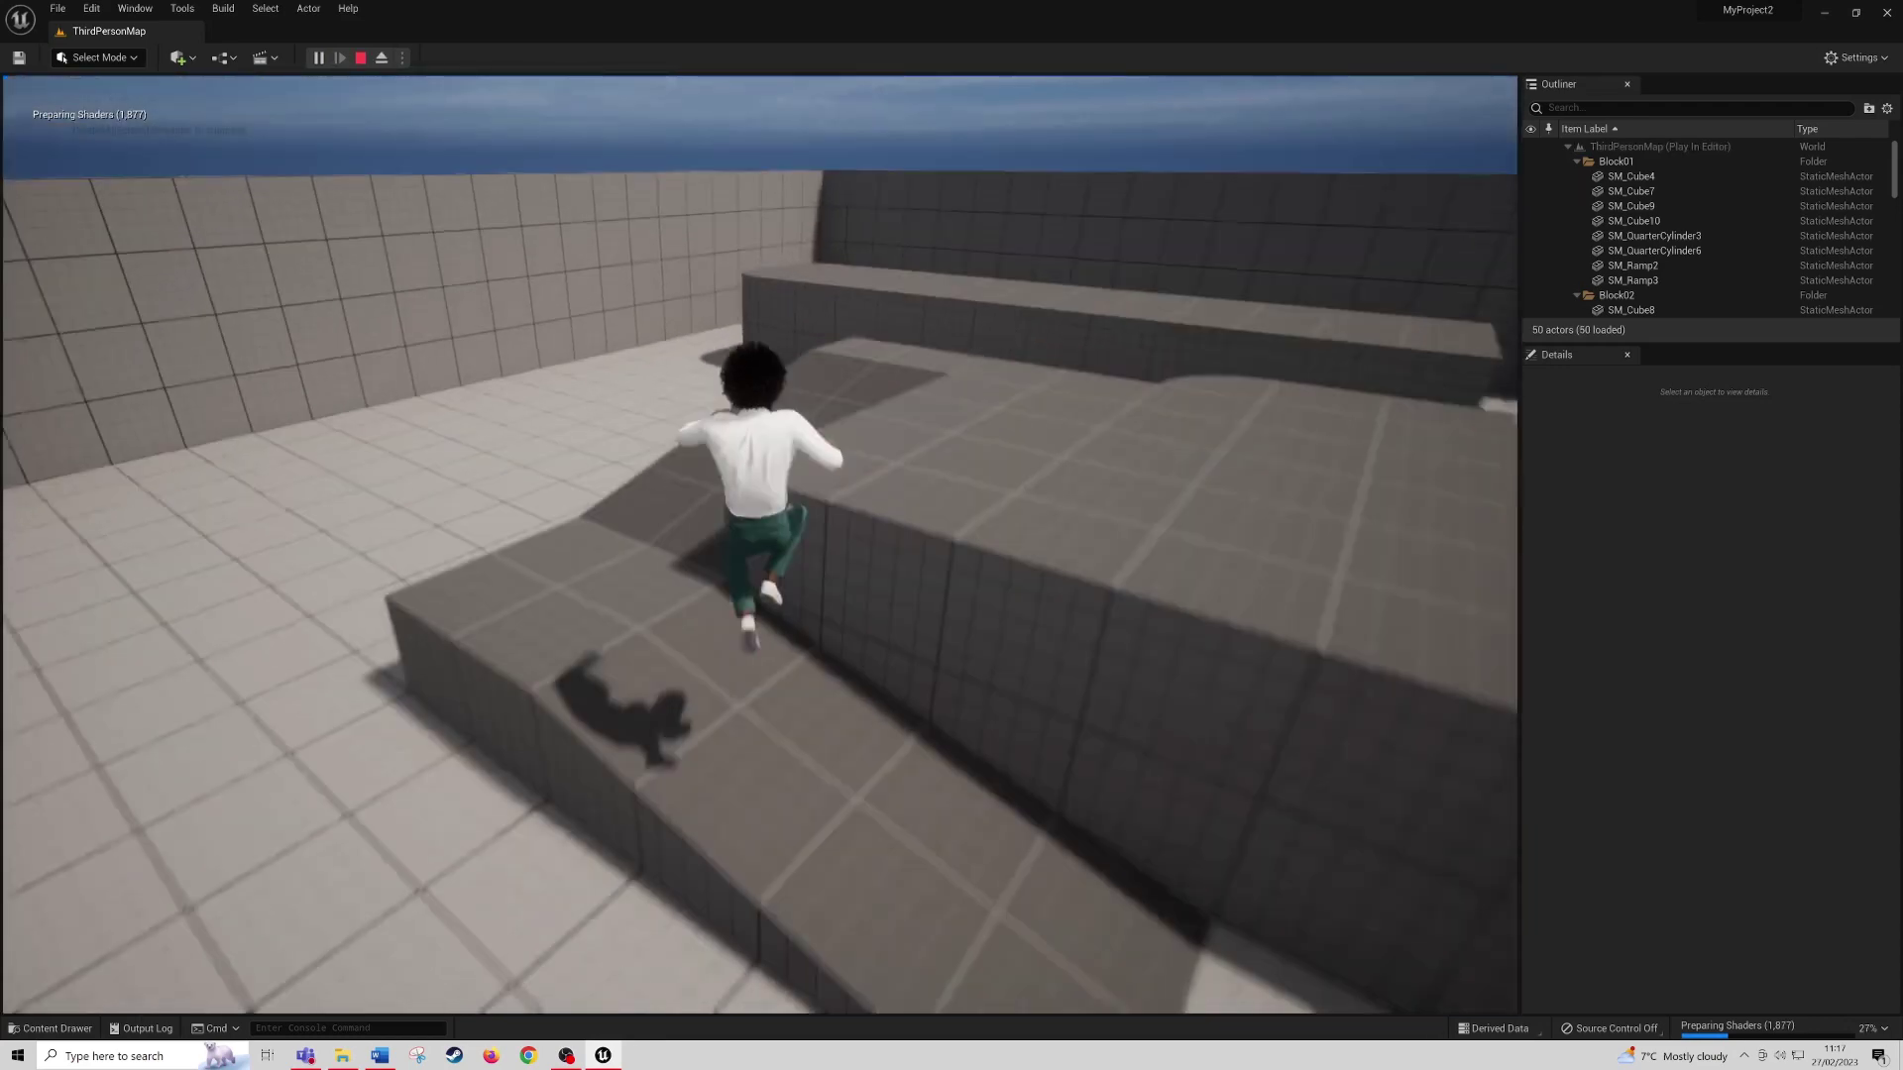
key(w)
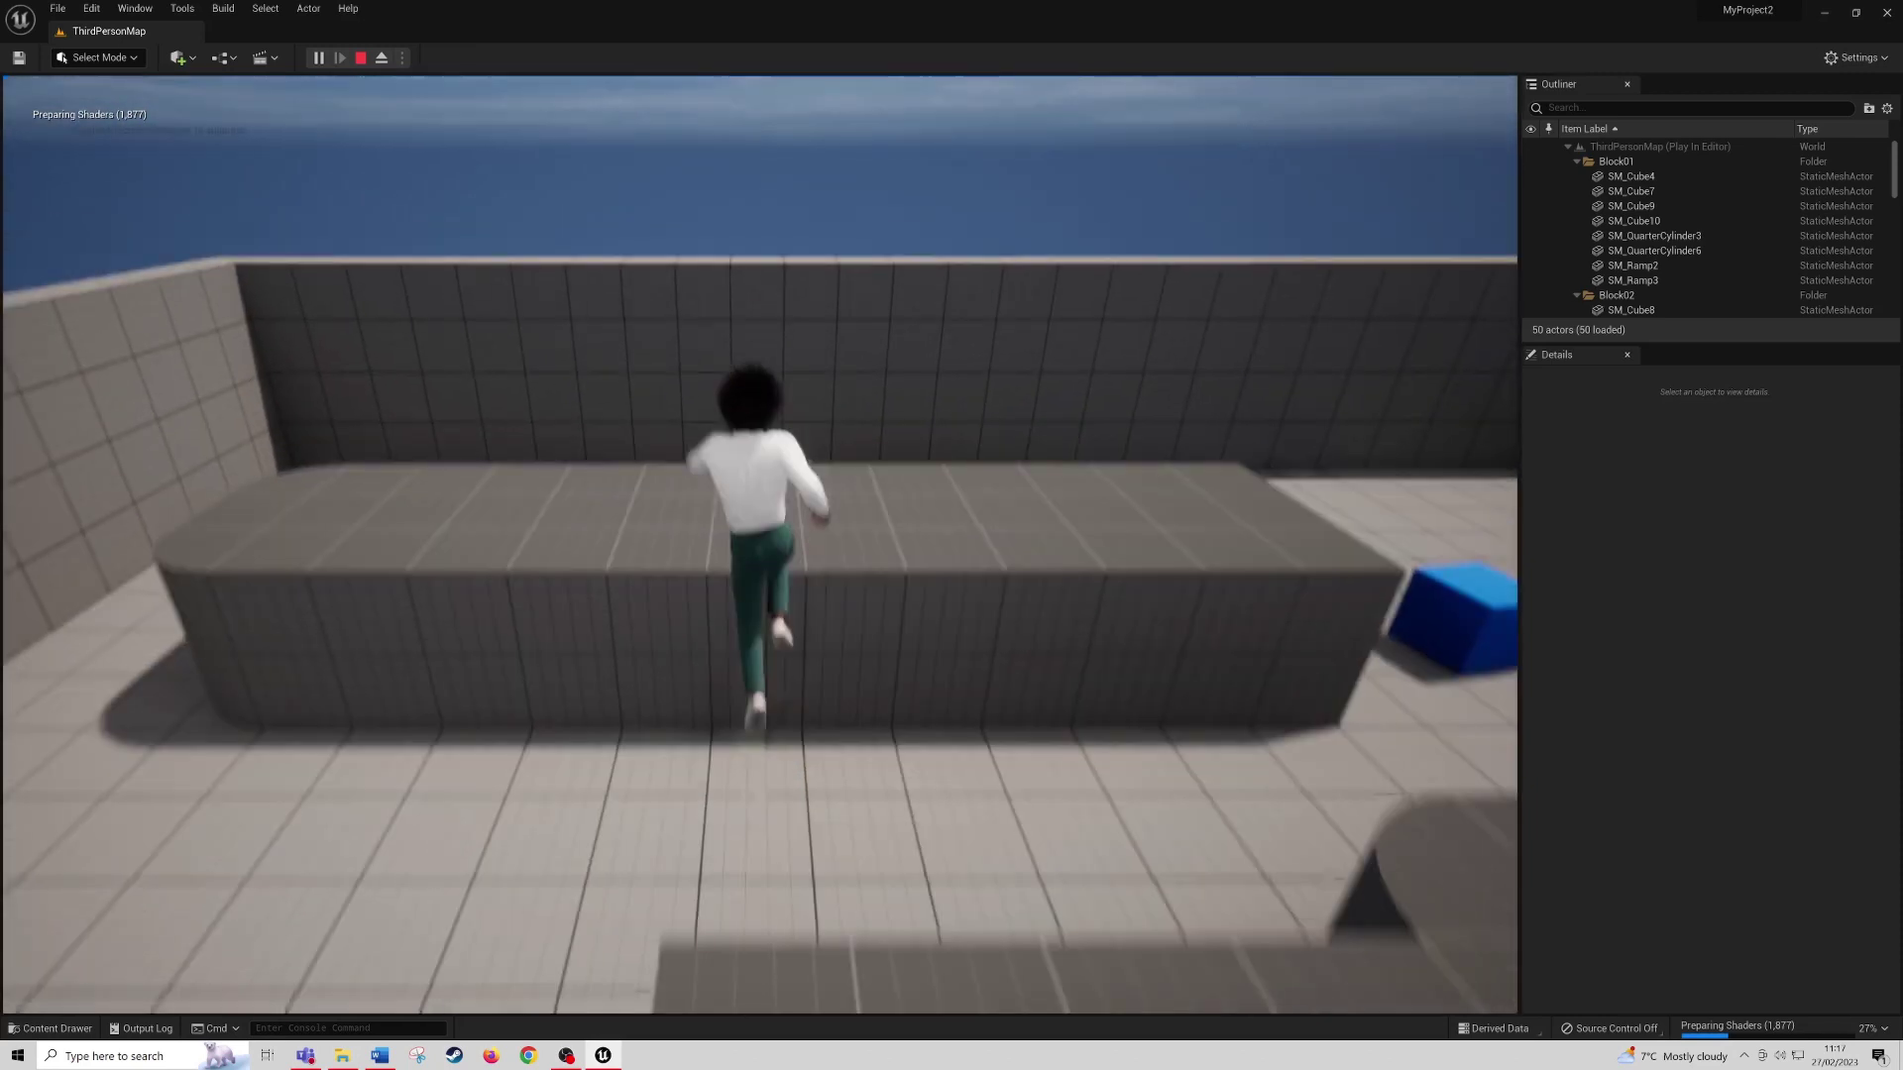
key(space)
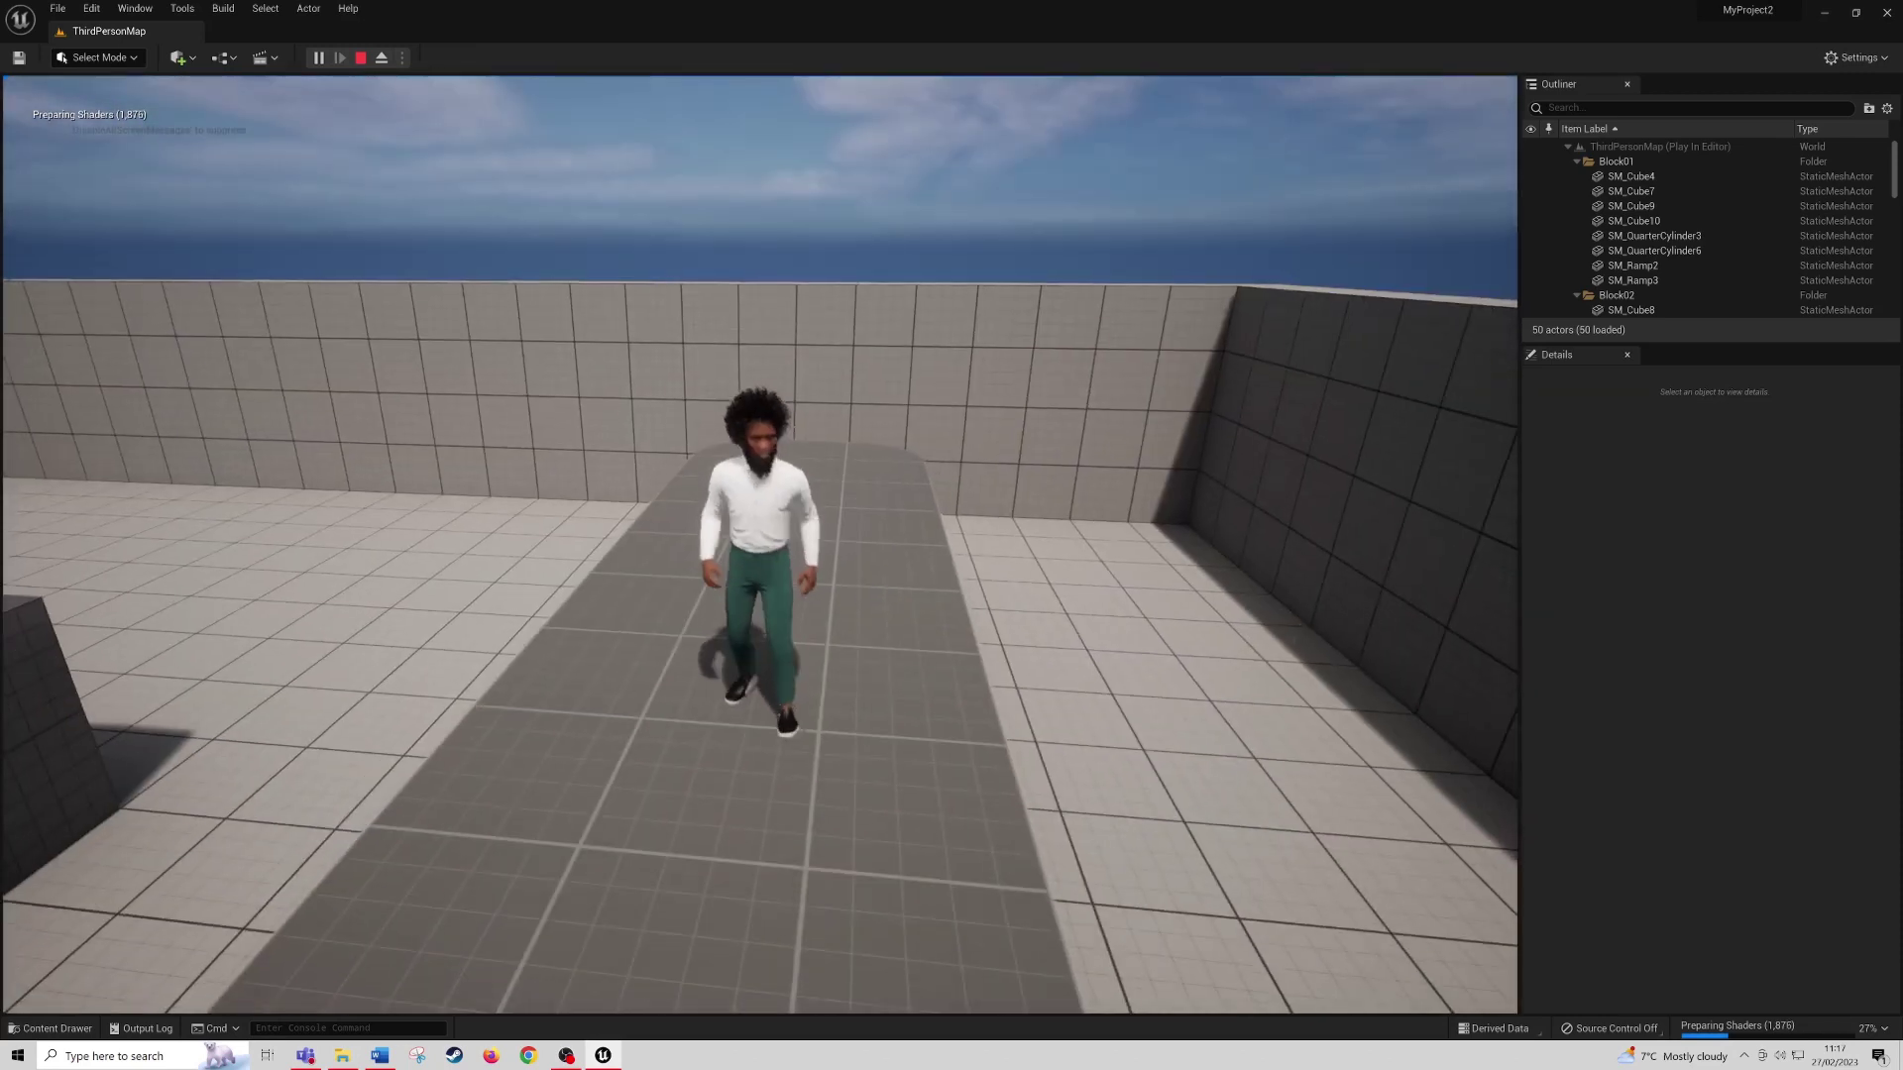